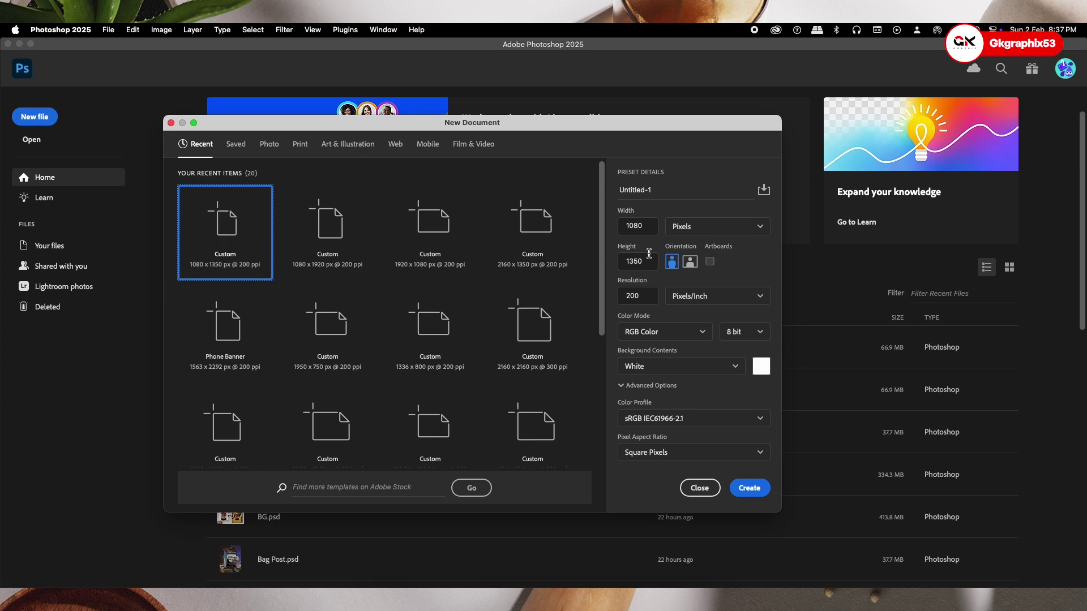
Create a 1080 x 1350 px portrait document at 200 ppi in RGB Color with a white background
key(shift+Tab)
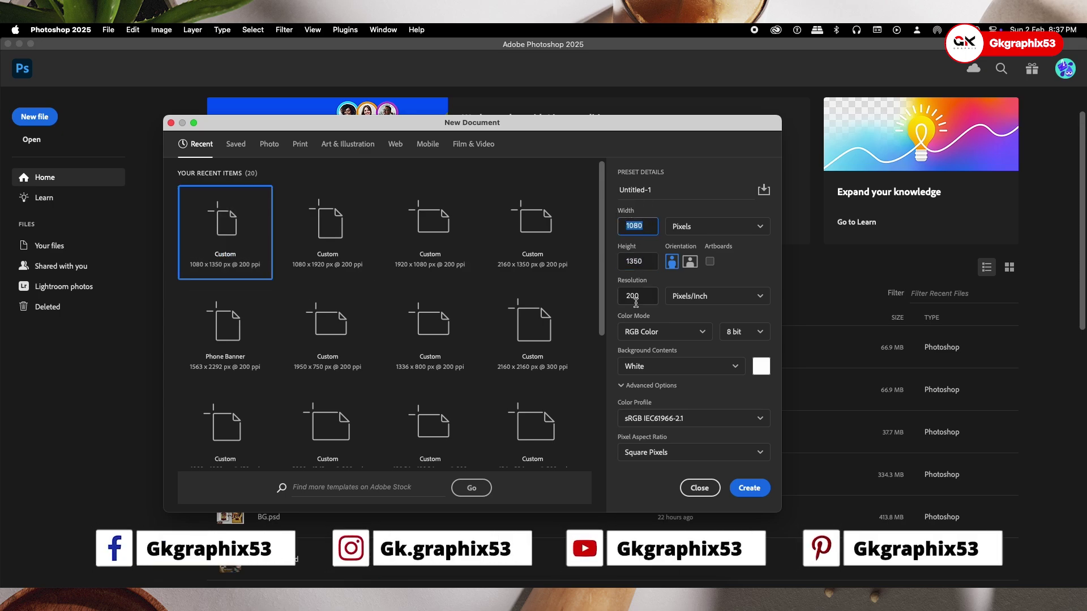
click(756, 488)
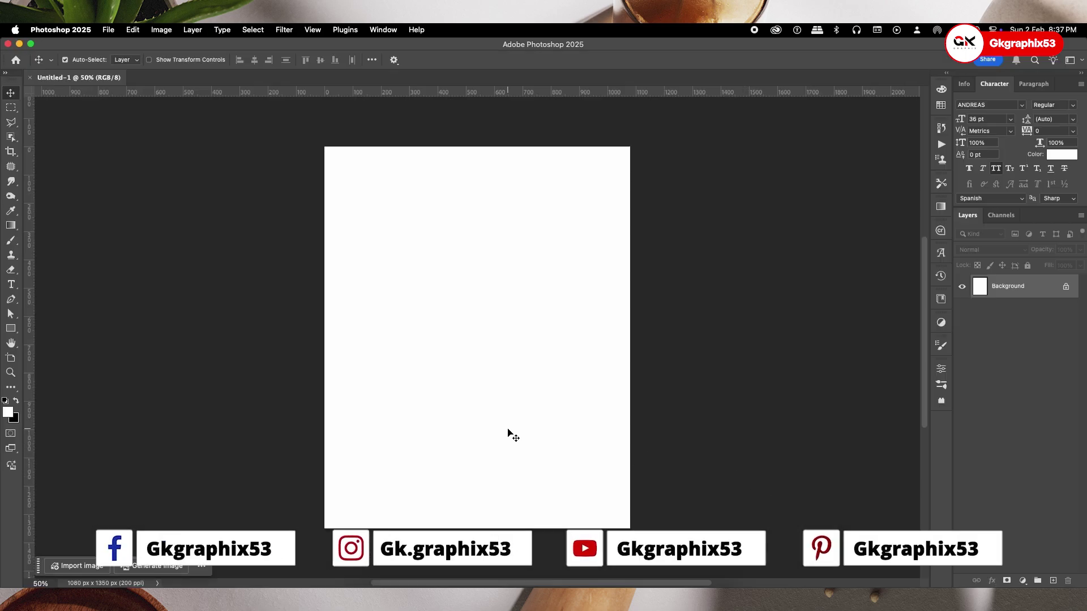
Preview the soccer stadium photo in the Image folder of Day_10 and copy it into the new document
click(369, 594)
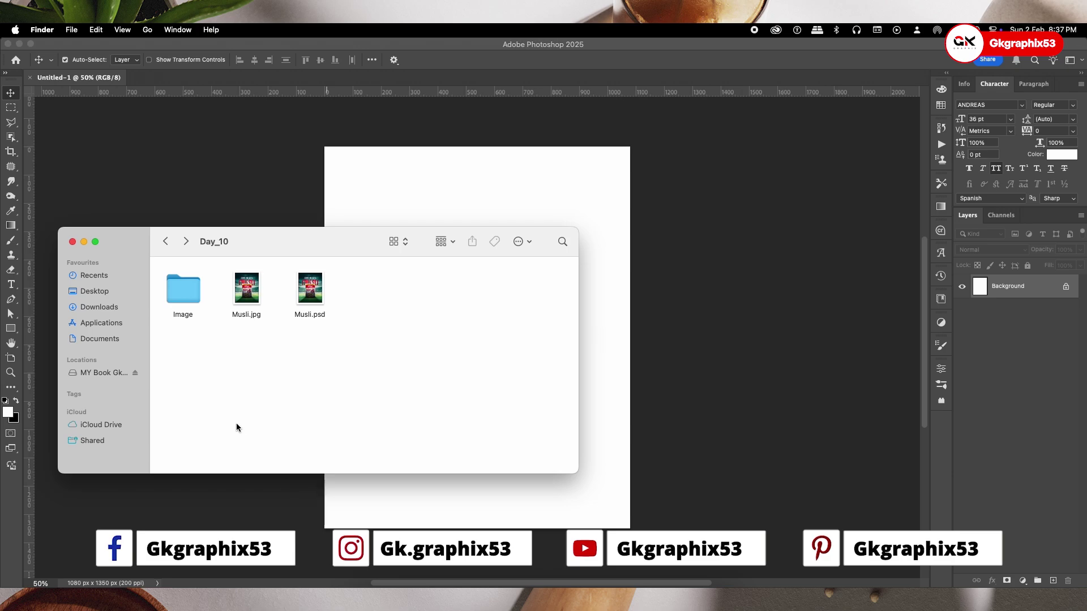
double_click(187, 297)
click(564, 367)
click(369, 595)
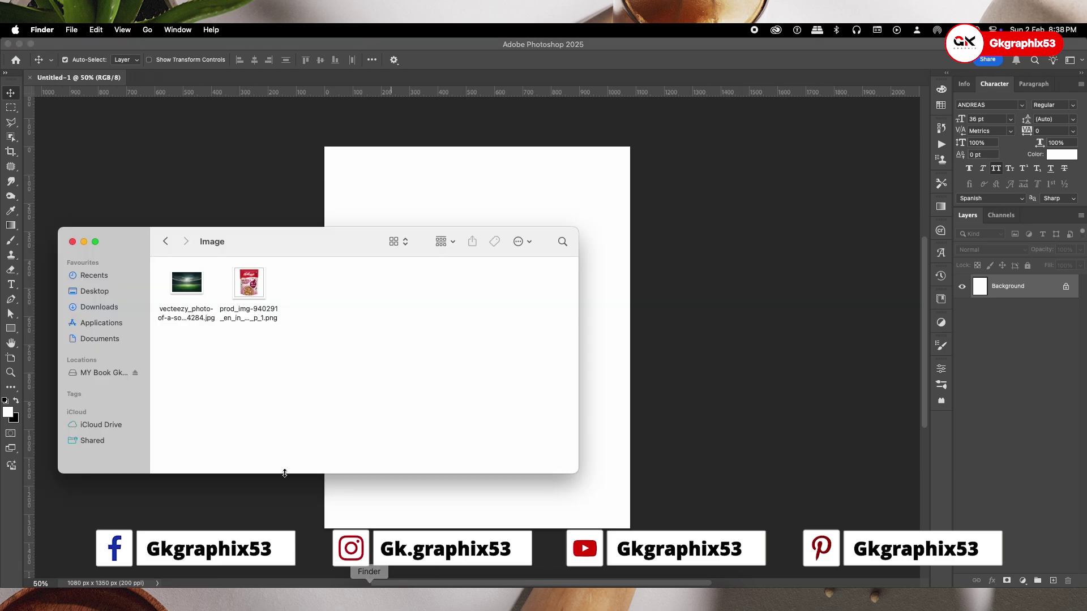
click(182, 289)
key(space)
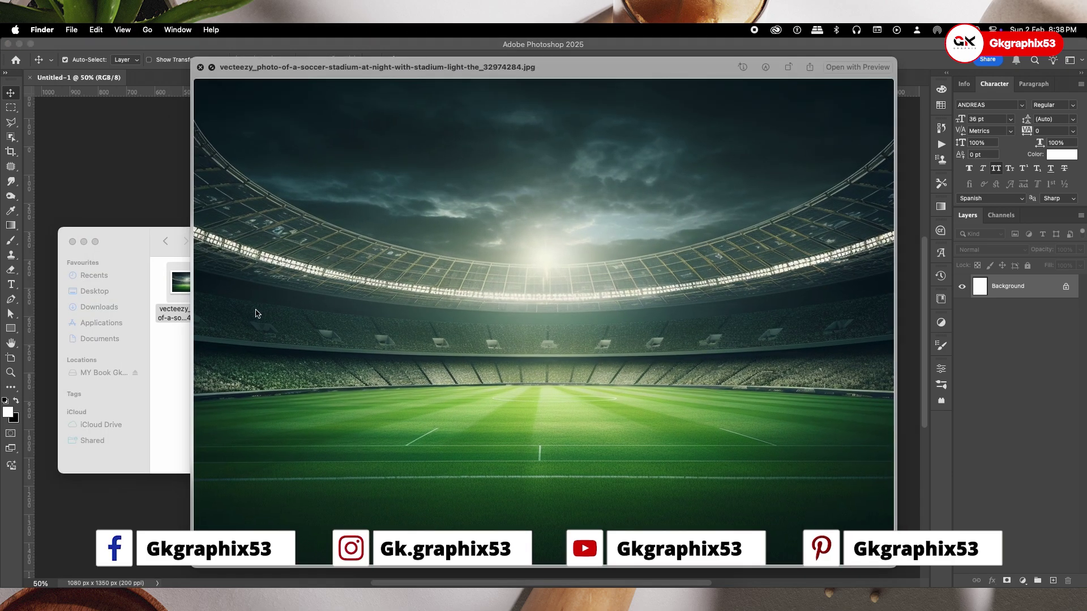
key(space)
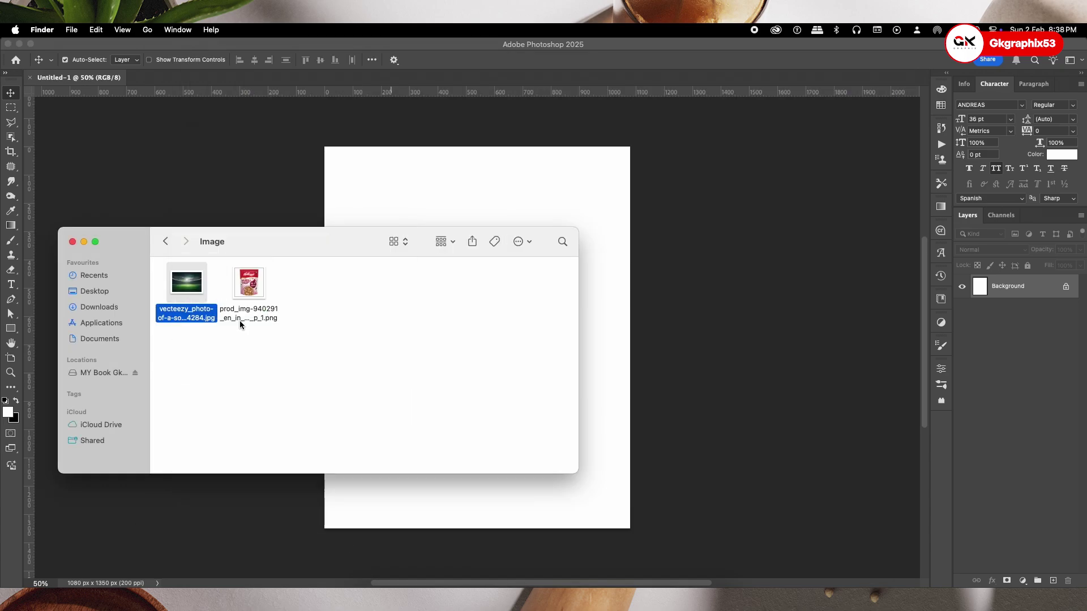
key(super+c)
click(640, 289)
key(super+v)
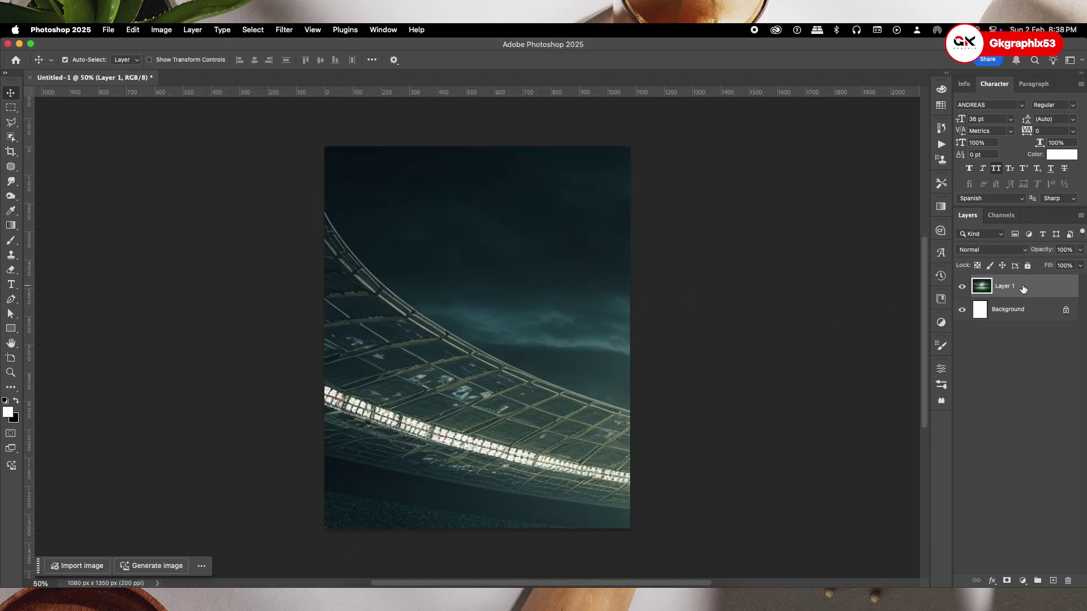
Convert the stadium layer to a smart object, then scale and position it to fill the canvas with the pitch in the lower half
right_click(1016, 289)
click(932, 506)
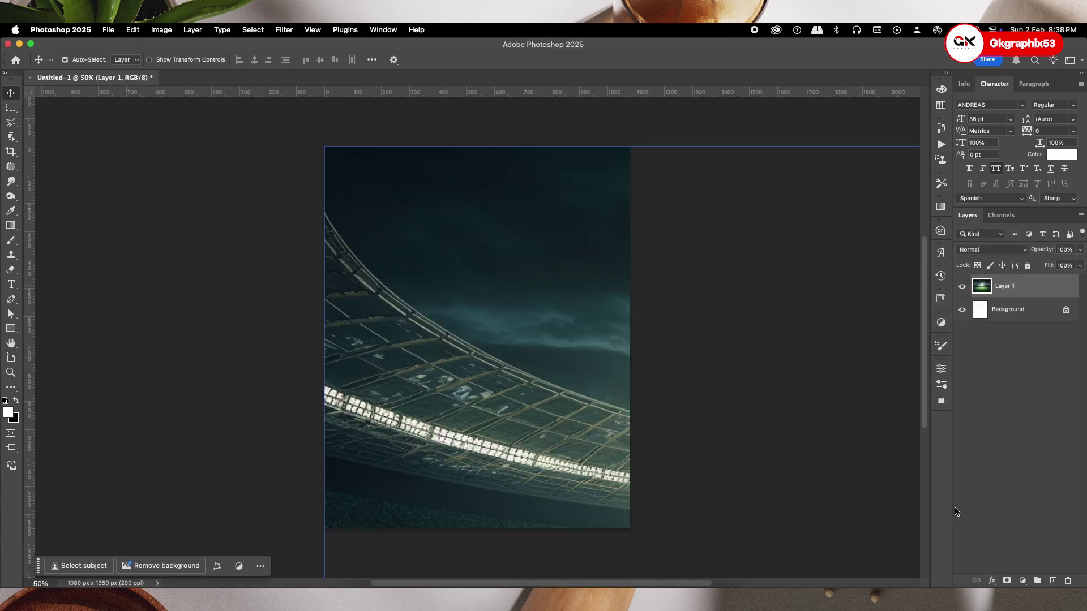
key(super+t)
drag(324, 146, 643, 368)
drag(734, 434, 321, 249)
drag(476, 183, 477, 118)
click(554, 63)
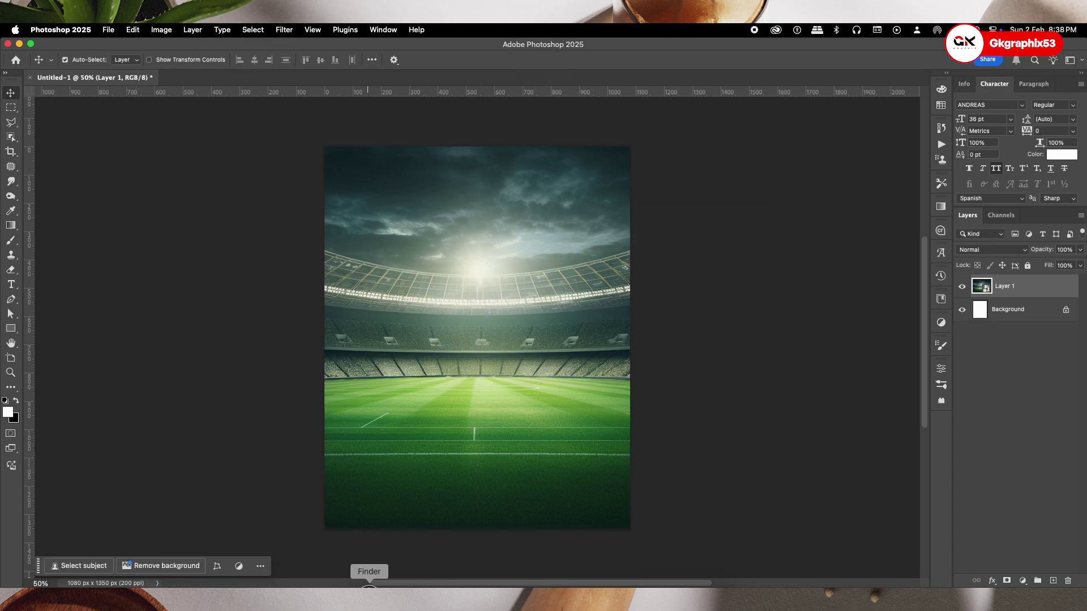
Place the muesli packet image from the Image folder over the stadium and convert its layer to a smart object
click(369, 587)
click(247, 294)
drag(253, 290, 461, 150)
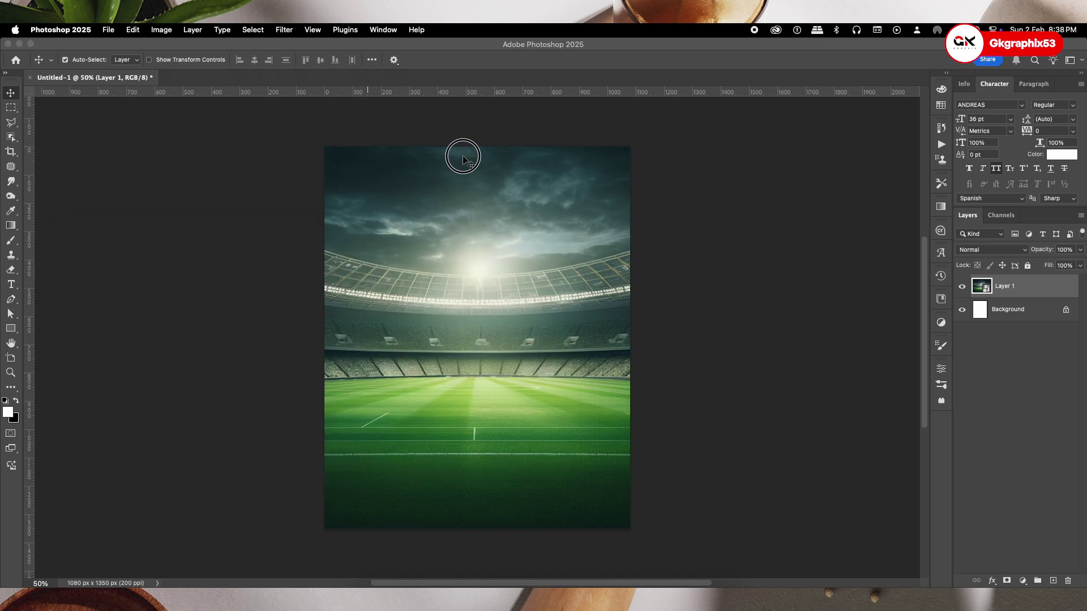
right_click(1030, 288)
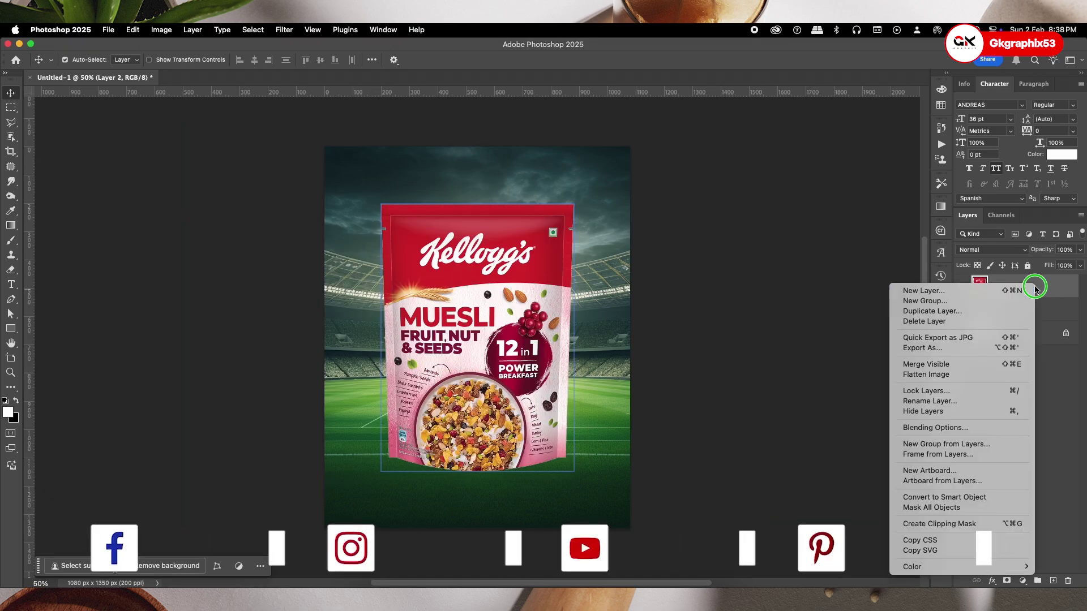
click(969, 498)
Scale the muesli packet to about 68%, move it up slightly on the pitch and nudge its upper corners
key(ctrl+t)
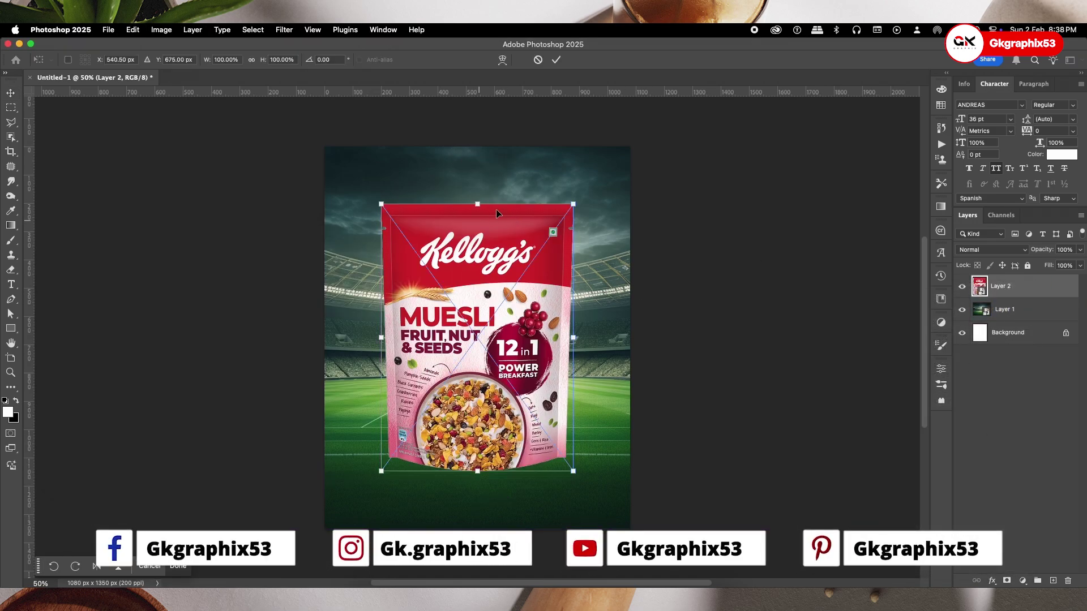
drag(477, 204, 478, 291)
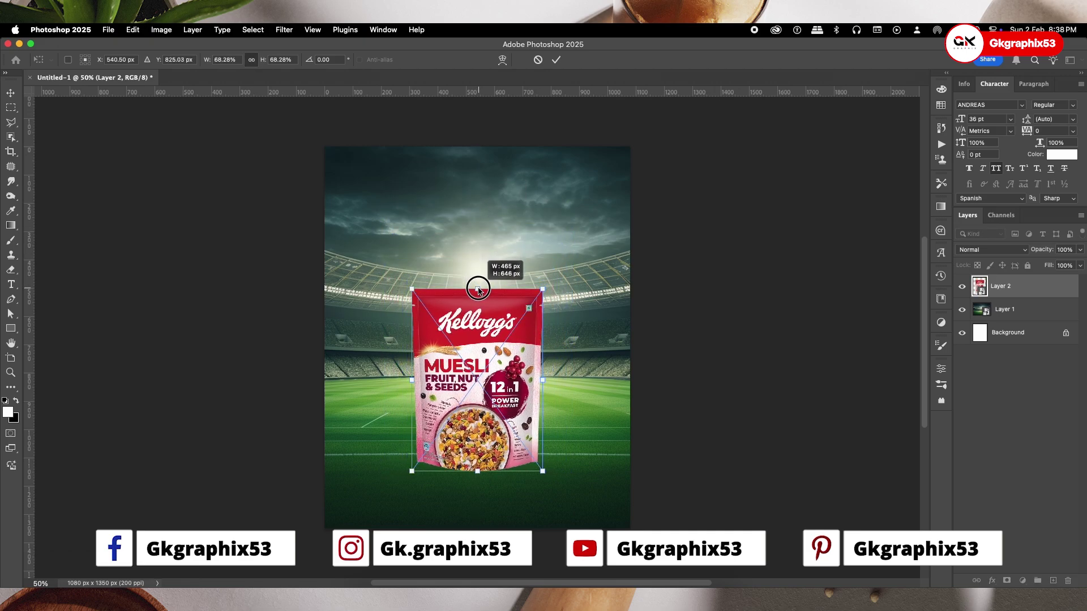
drag(484, 357, 482, 327)
drag(546, 259, 542, 259)
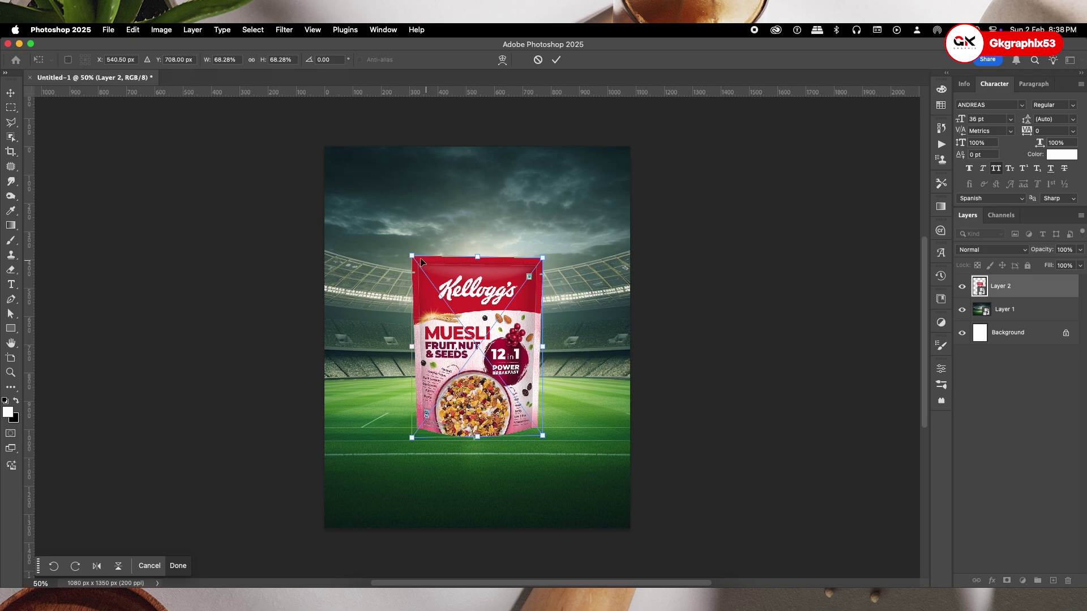
drag(412, 256, 411, 255)
key(Return)
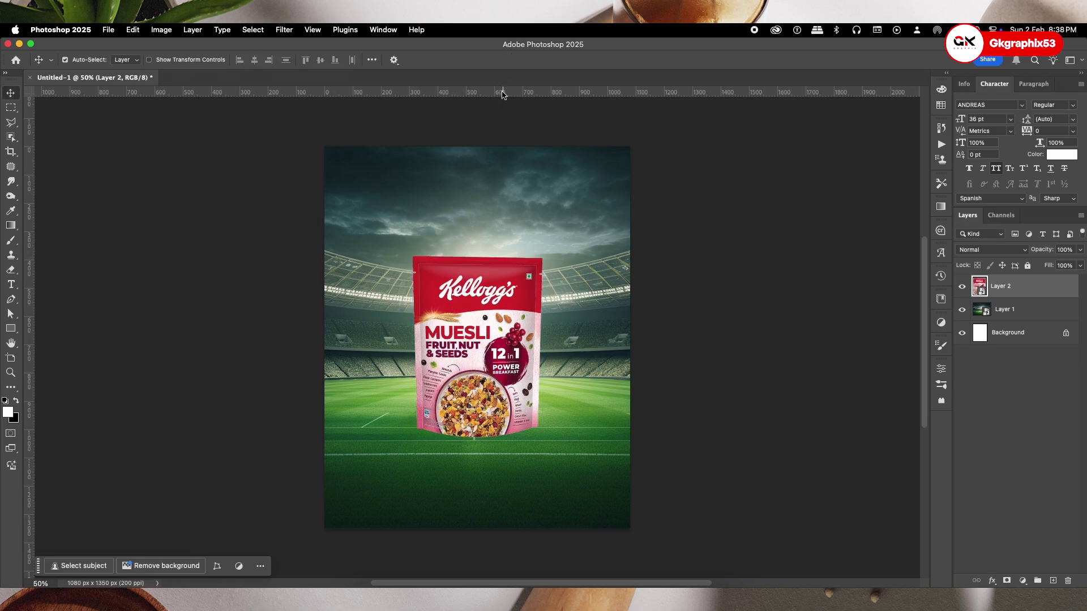
Place one horizontal guide at the packet's upper edge and another near its lower side corners
drag(503, 94, 495, 255)
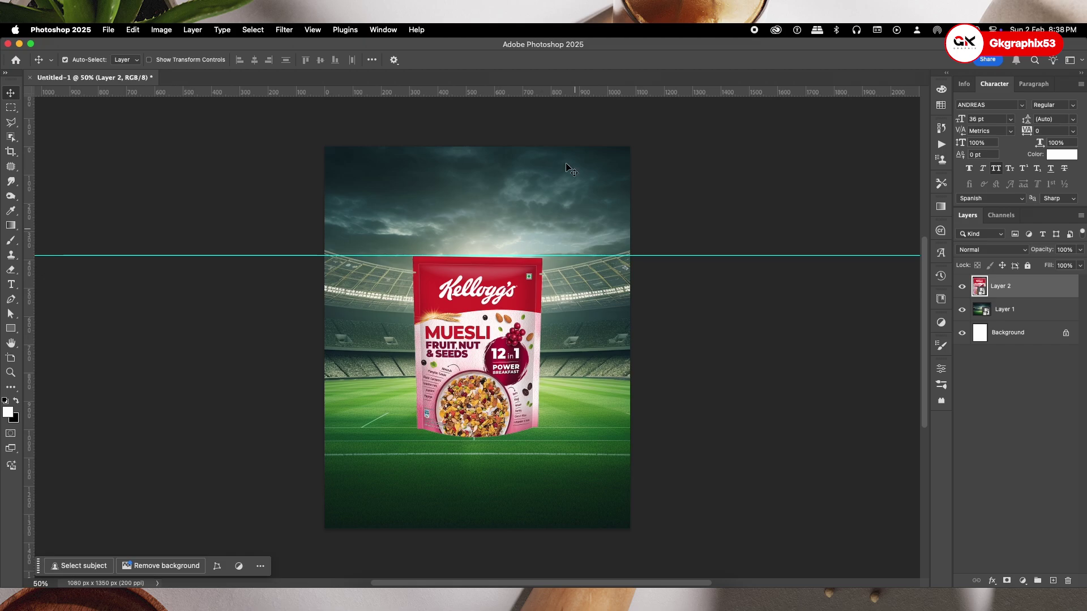
click(670, 263)
drag(604, 93, 591, 428)
scroll(542, 439, up, 5)
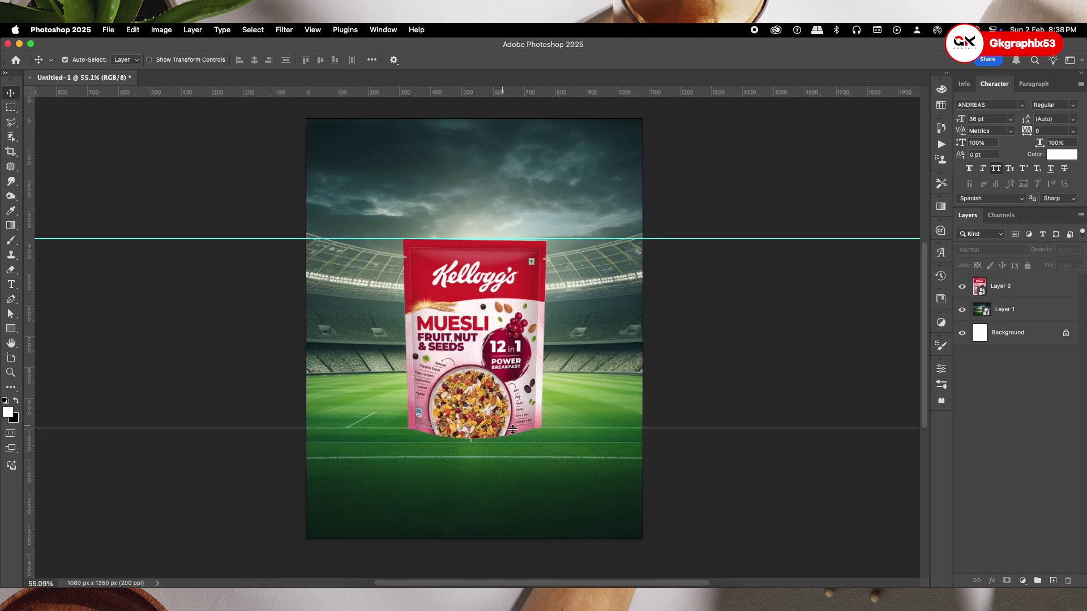
Distort the packet's corners slightly so that its upper and lower edges line up with the guides
super+click(430, 373)
key(super+t)
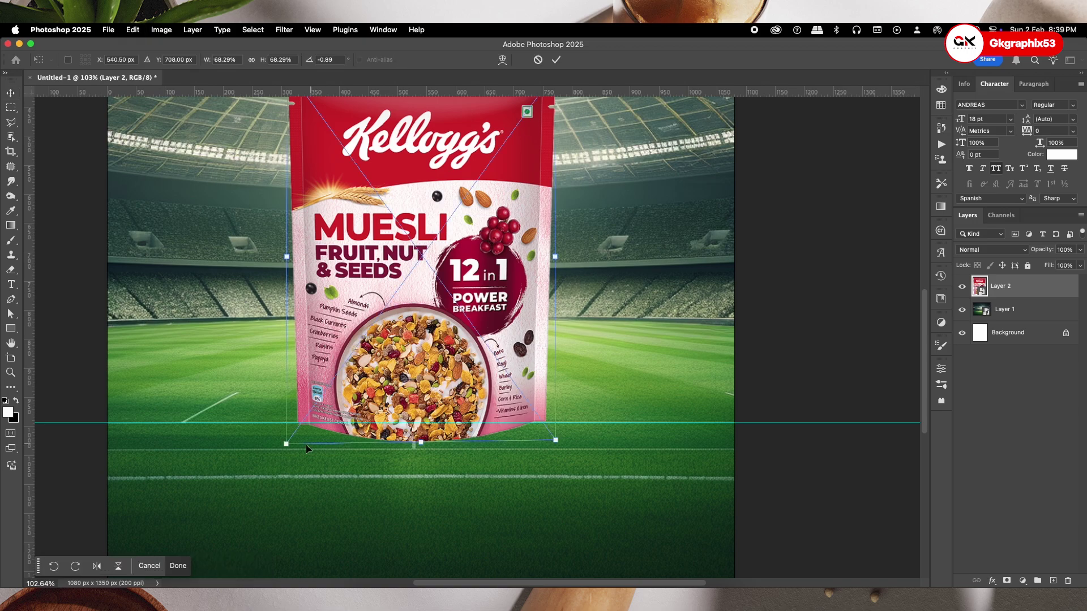
drag(287, 446, 286, 443)
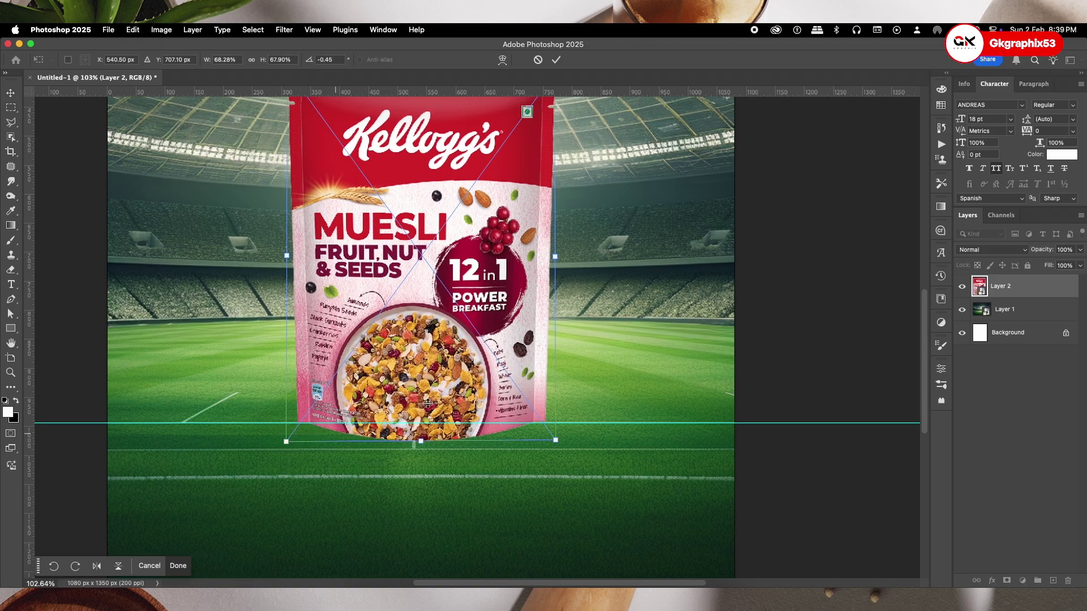
drag(558, 443, 557, 440)
scroll(538, 258, up, 6)
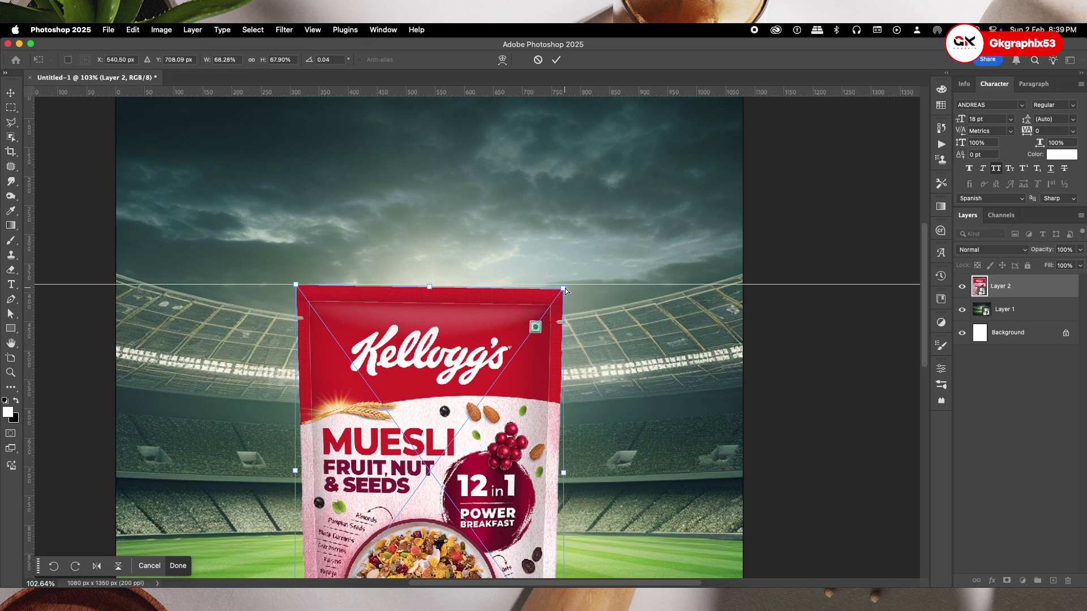
drag(565, 288, 563, 284)
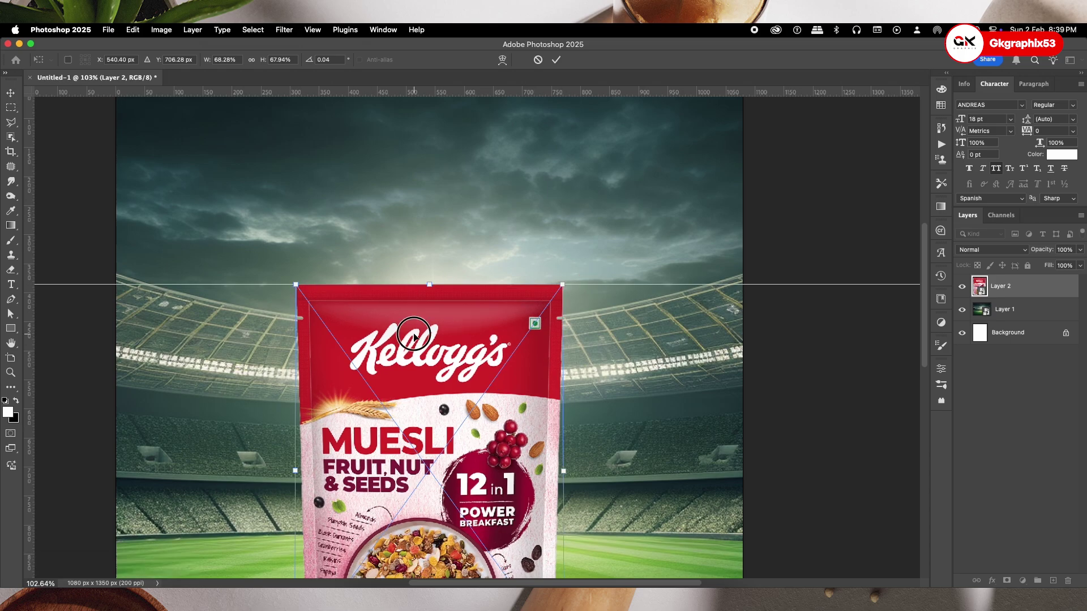
key(Return)
Centre the packet horizontally on the canvas and hide the guides
scroll(441, 360, down, 2)
scroll(441, 360, down, 3)
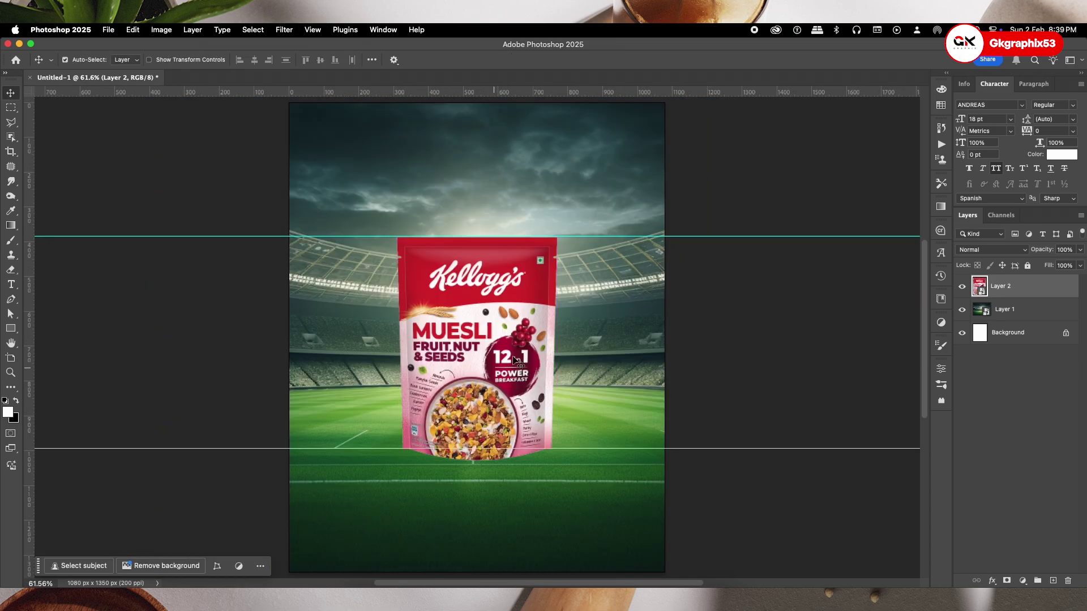
key(super+a)
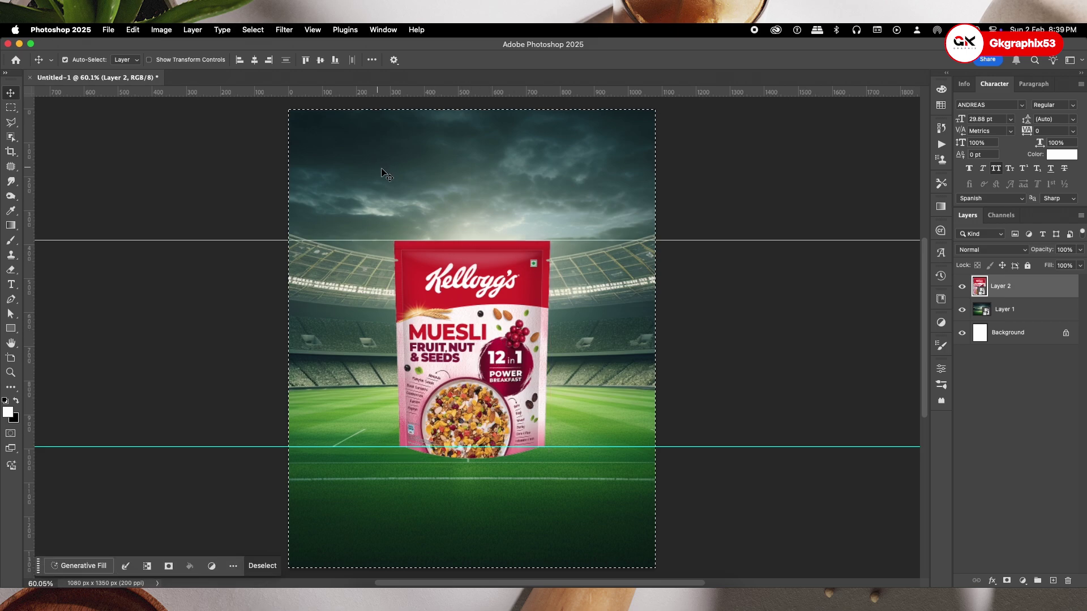
click(255, 60)
key(super+d)
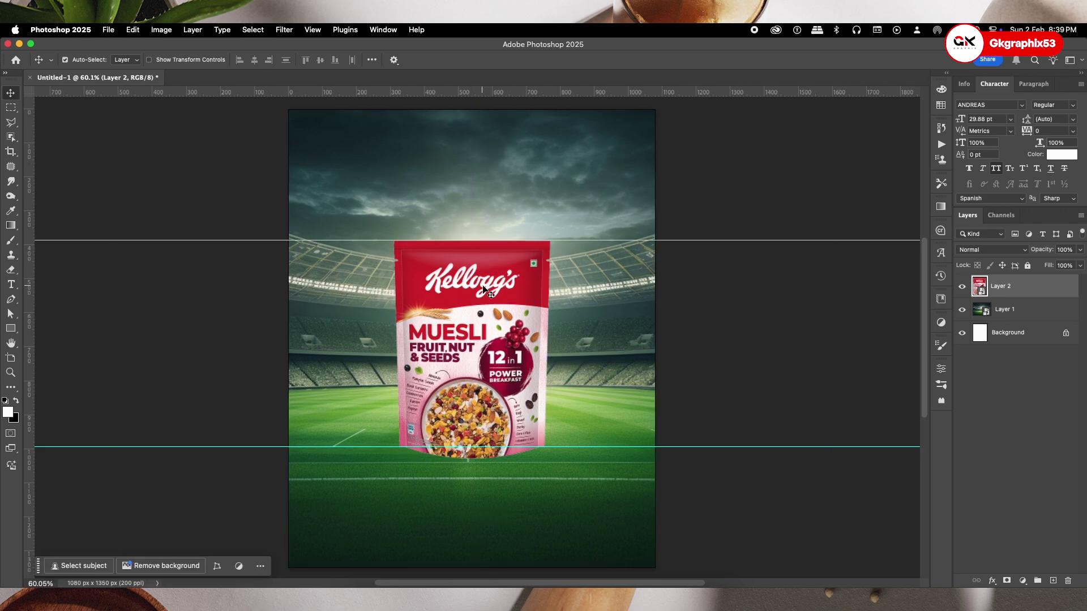
key(super+semicolon)
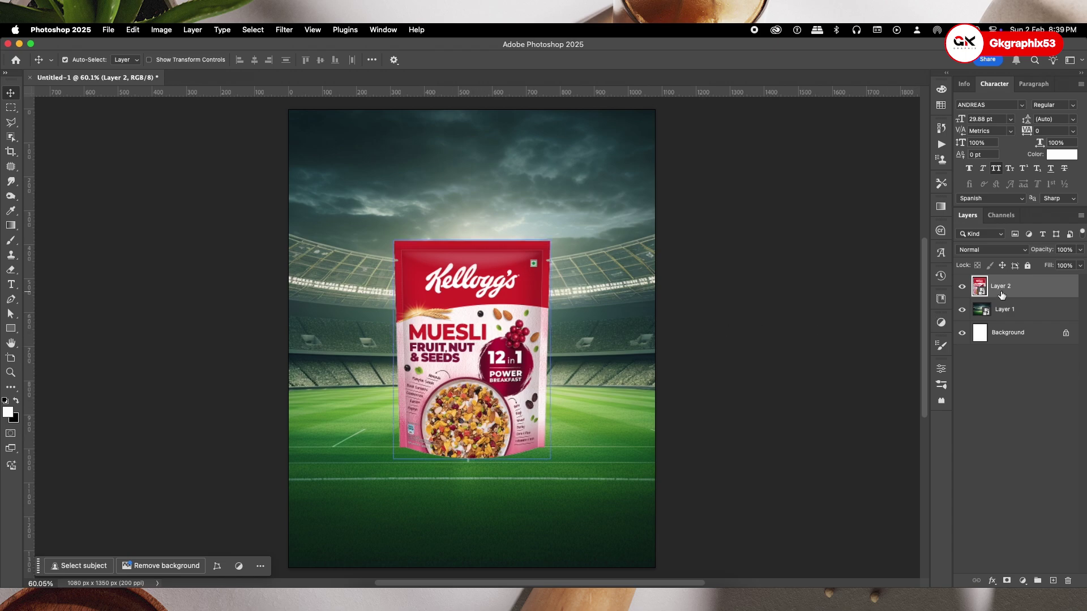
Duplicate the packet layer and apply a black Color Overlay at 100% opacity to the lower one, Layer 2
key(super+j)
double_click(1033, 313)
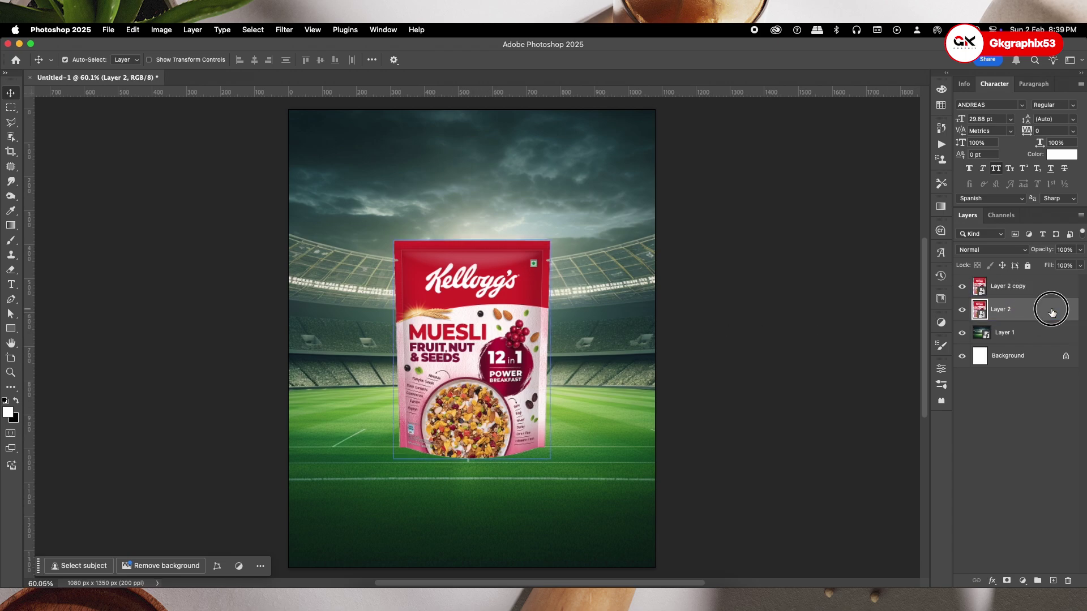
click(542, 297)
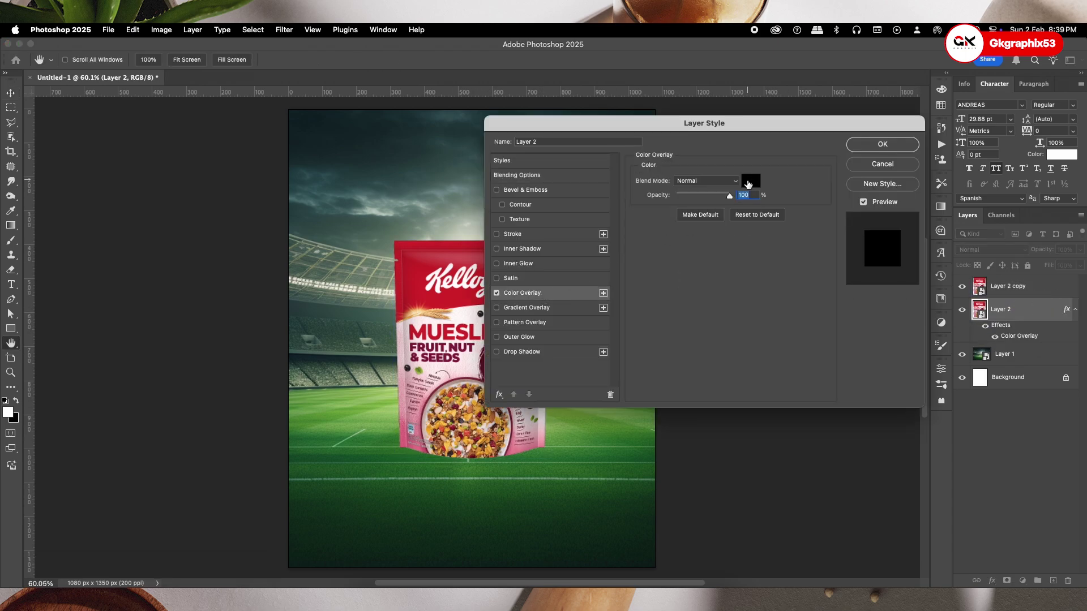
click(892, 145)
Flip the black packet vertically below the original, spread its far edge in perspective and tuck its near edge behind the packet's base
key(super+t)
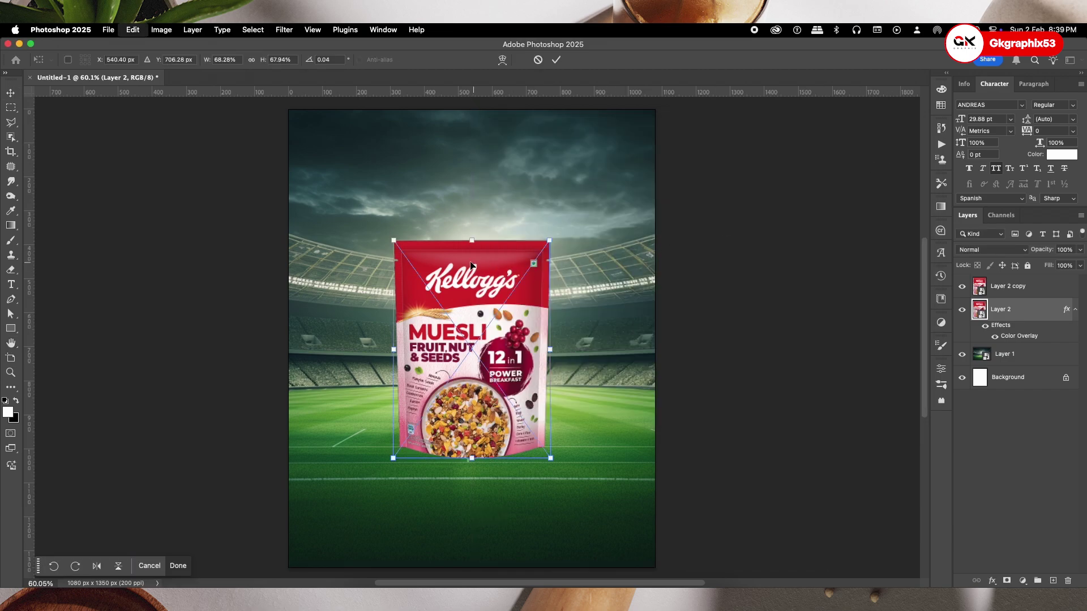
scroll(477, 176, down, 1)
drag(462, 177, 452, 562)
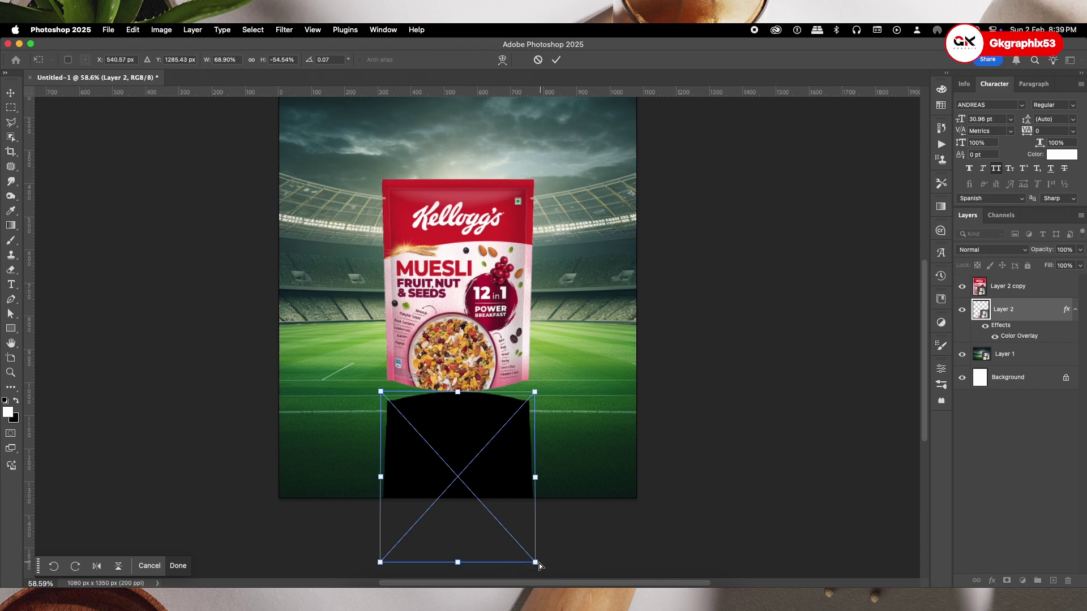
drag(535, 562, 686, 563)
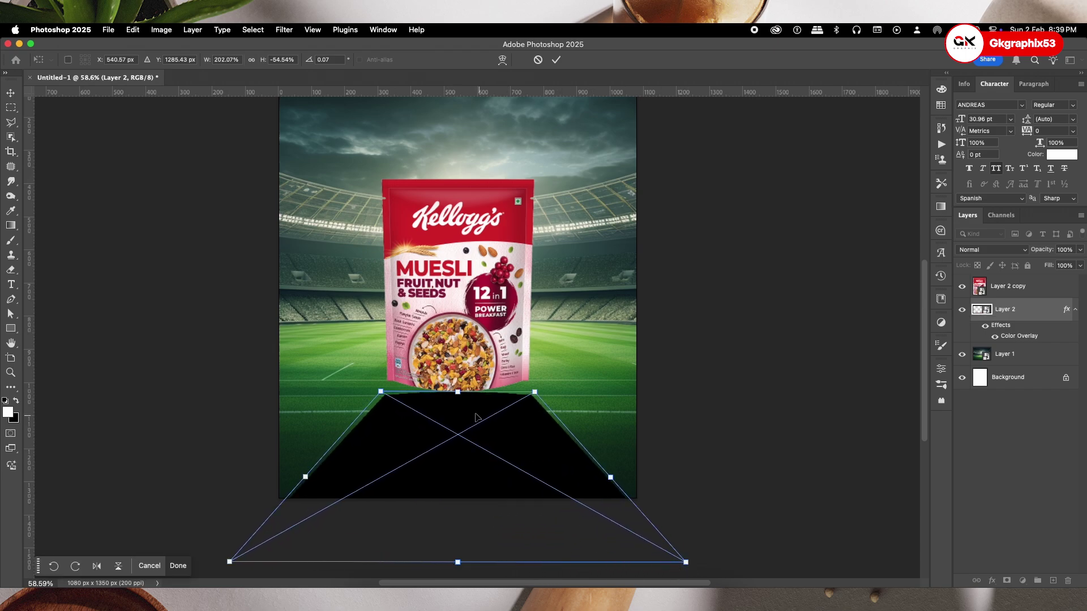
drag(458, 392, 458, 380)
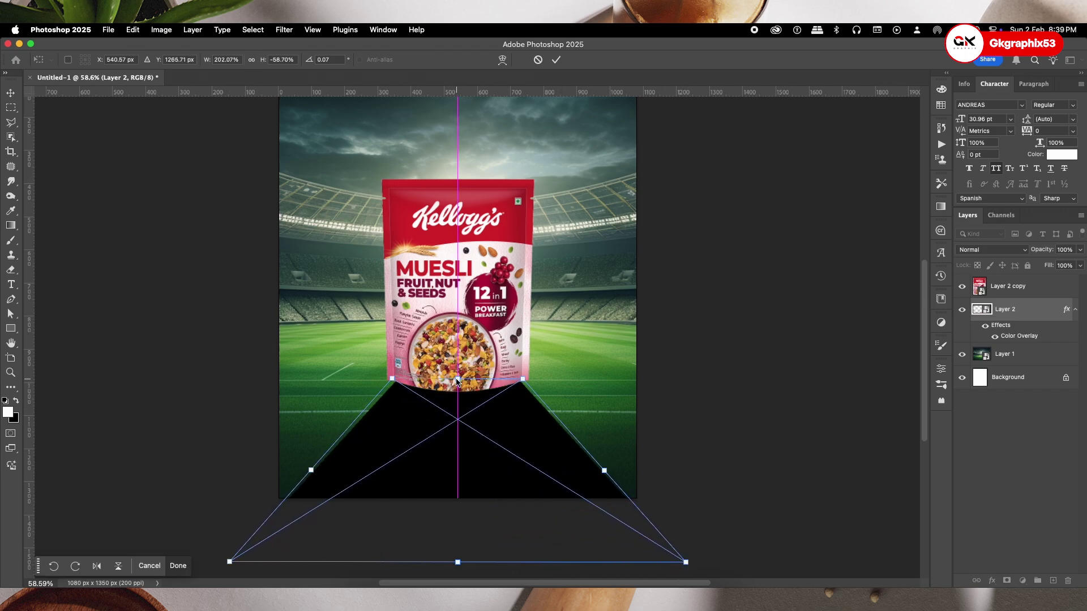
Fit the black shadow shape's near corners to the packet's base and widen its far edge to about 242% overall width
scroll(528, 380, up, 2)
mouse_move(533, 379)
mouse_down()
mouse_move(522, 366)
mouse_move(536, 379)
mouse_up()
drag(415, 378, 415, 370)
scroll(532, 371, down, 2)
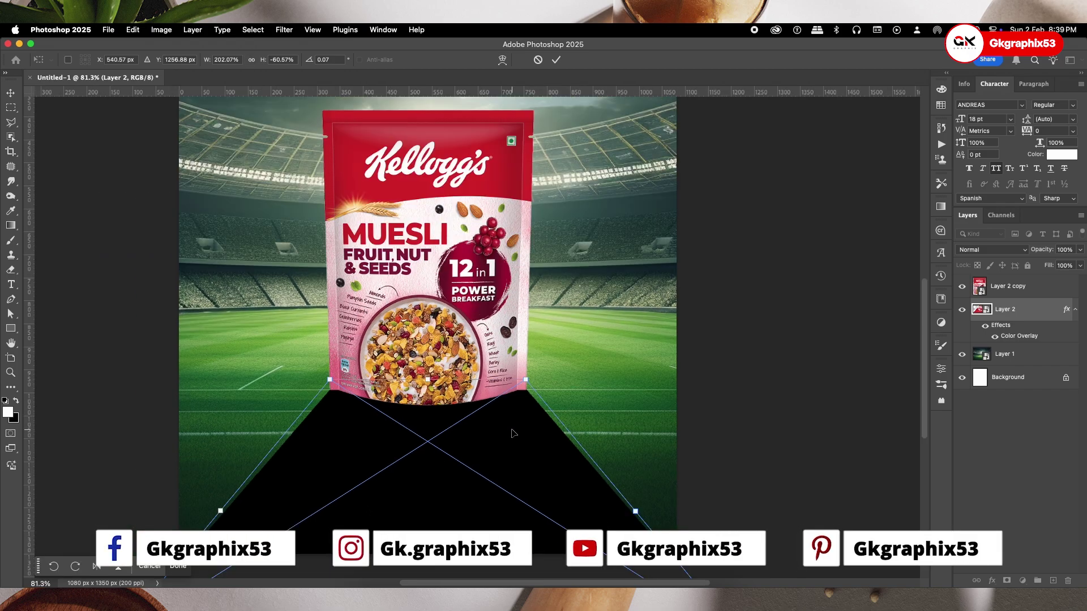
scroll(513, 433, down, 3)
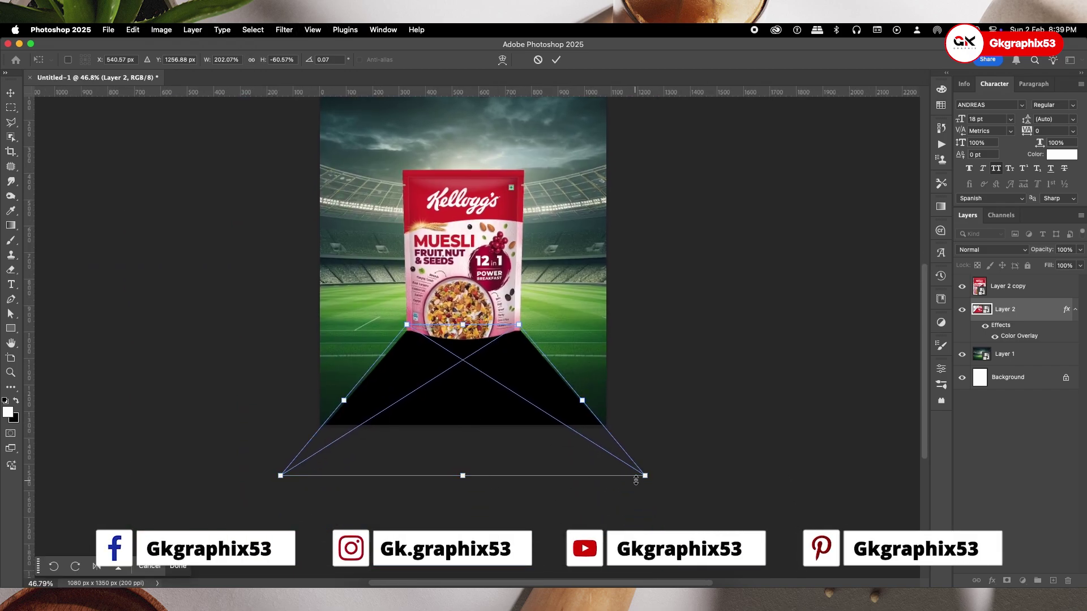
drag(644, 475, 679, 473)
scroll(482, 296, up, 4)
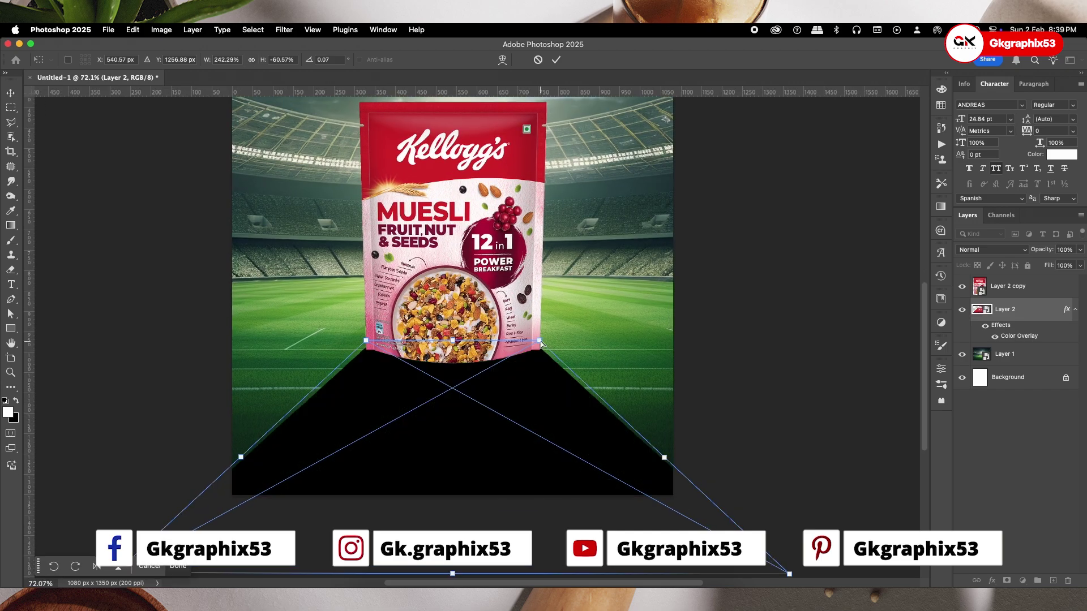
drag(540, 343, 537, 341)
key(Return)
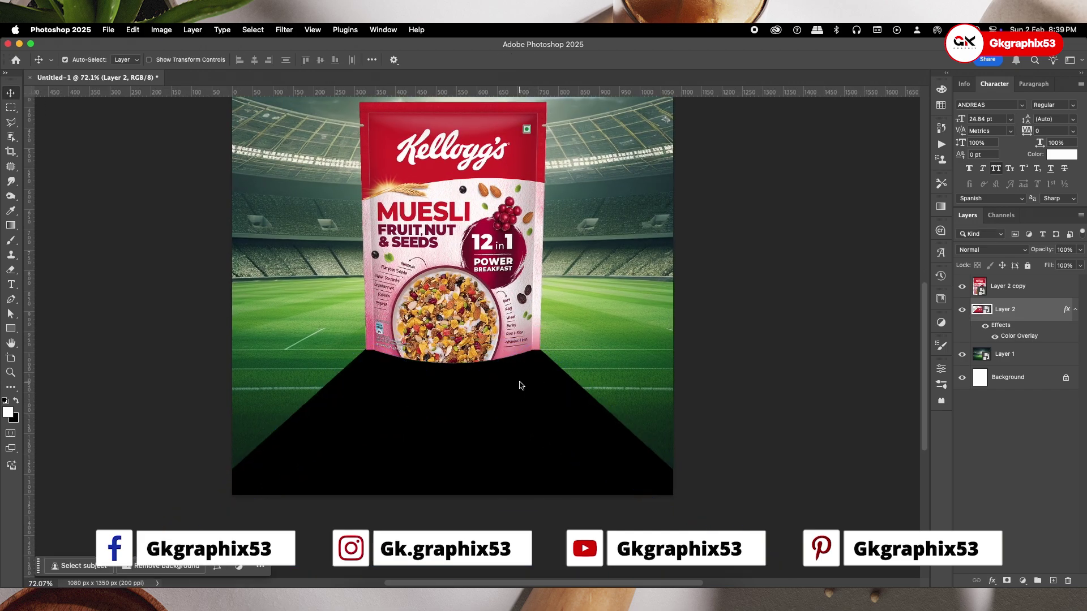
Apply a Gaussian Blur with a 9.1 px radius to the black shadow on Layer 2
scroll(520, 383, down, 2)
scroll(513, 459, down, 1)
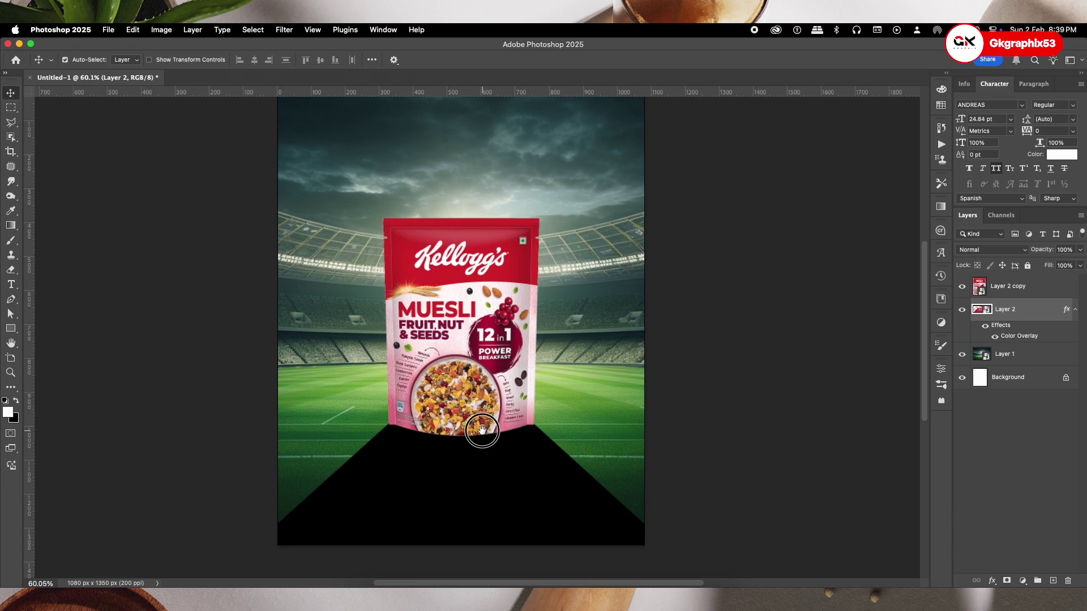
click(1078, 309)
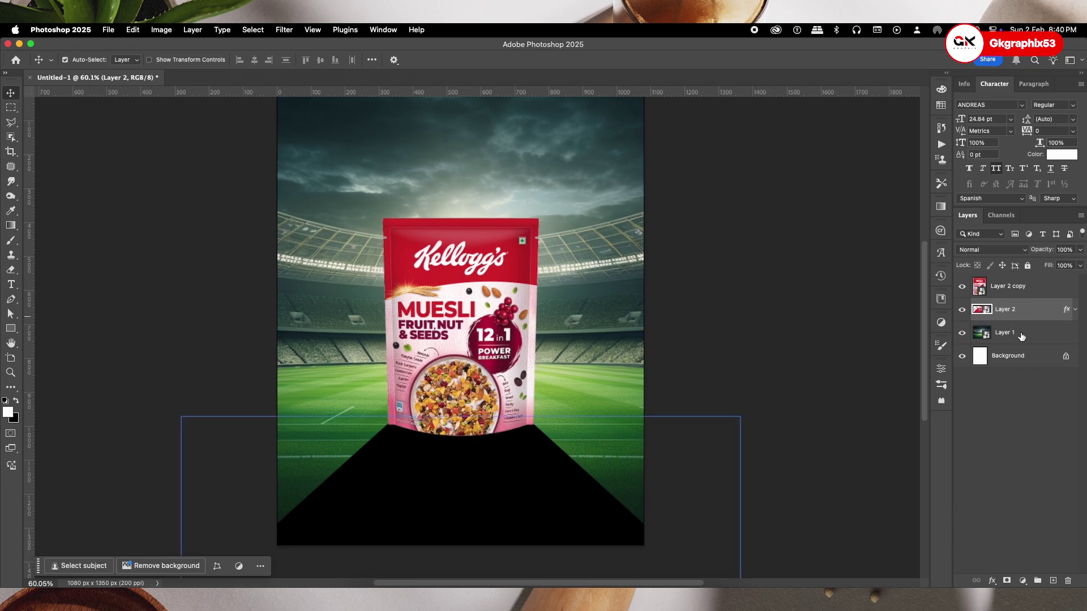
click(293, 31)
mouse_move(339, 182)
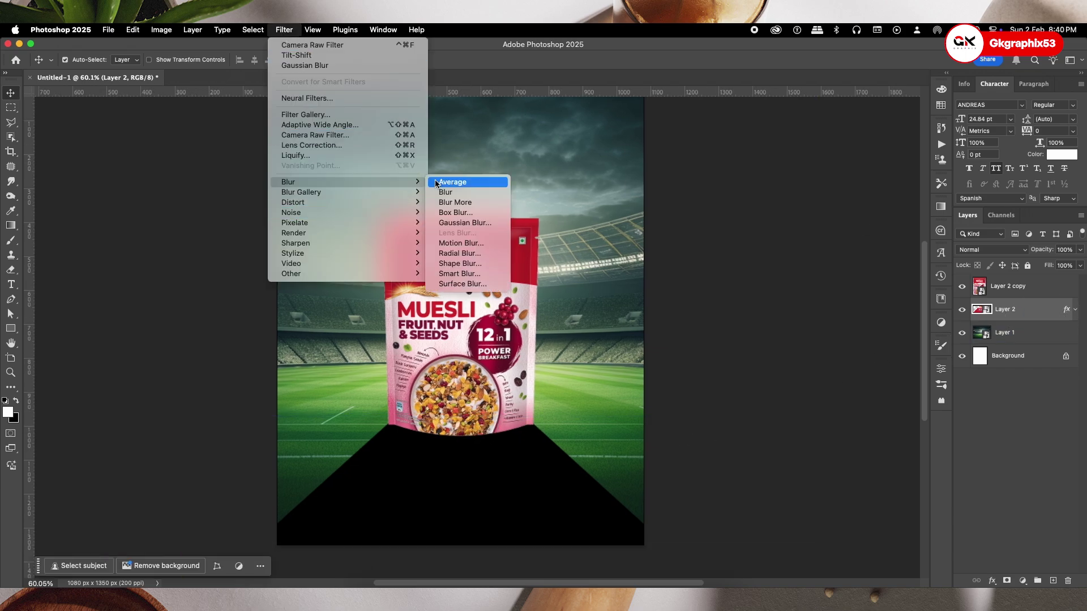
click(455, 228)
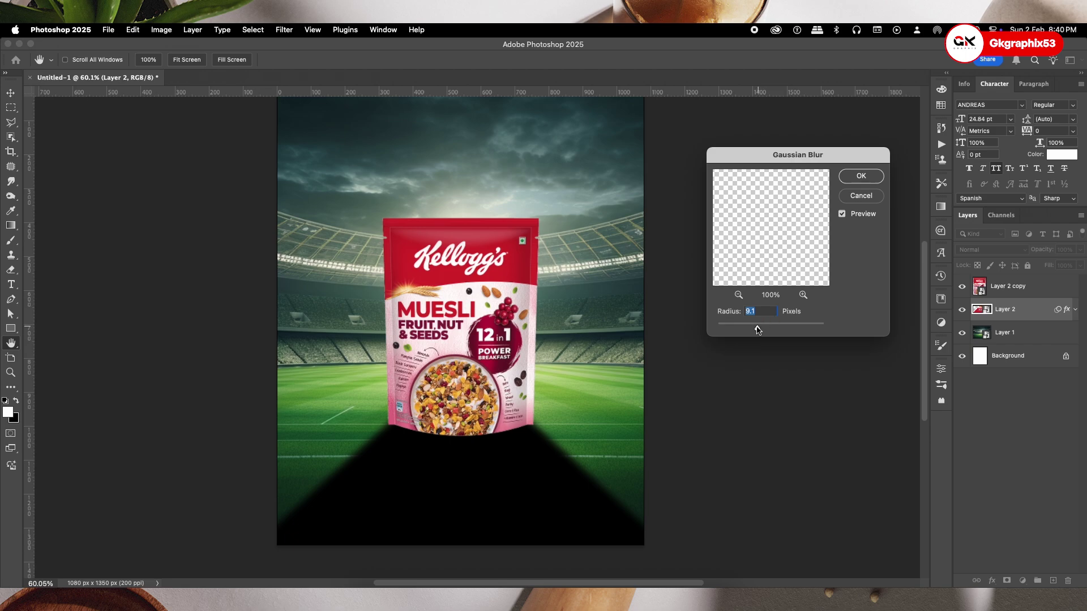
click(855, 179)
click(1075, 310)
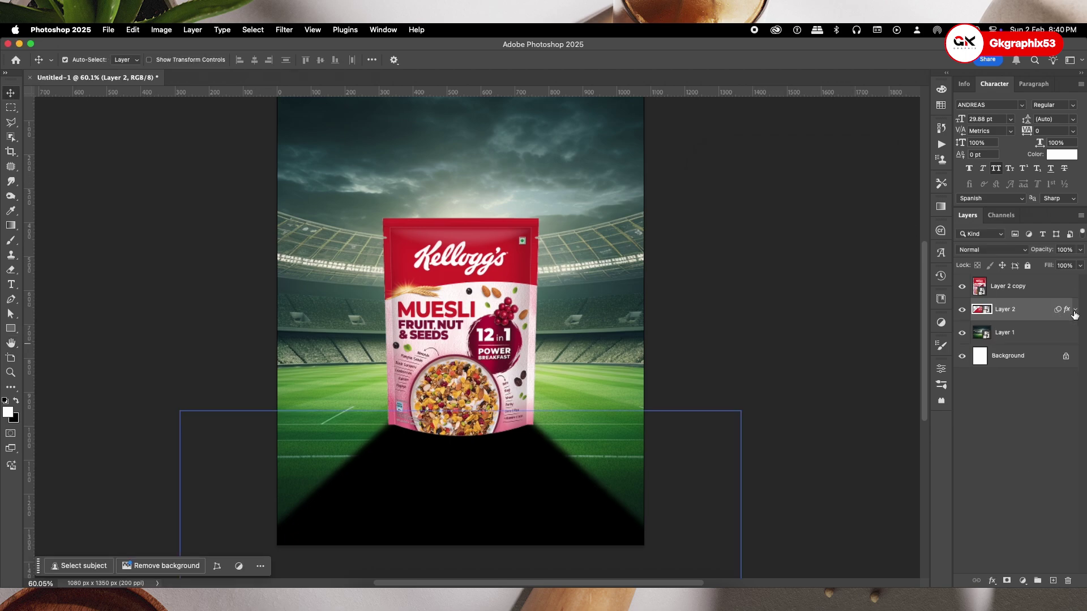
Add a layer mask to Layer 2, fade the shadow's far end with a black-to-transparent linear gradient and lower the layer opacity to 84%
click(1007, 581)
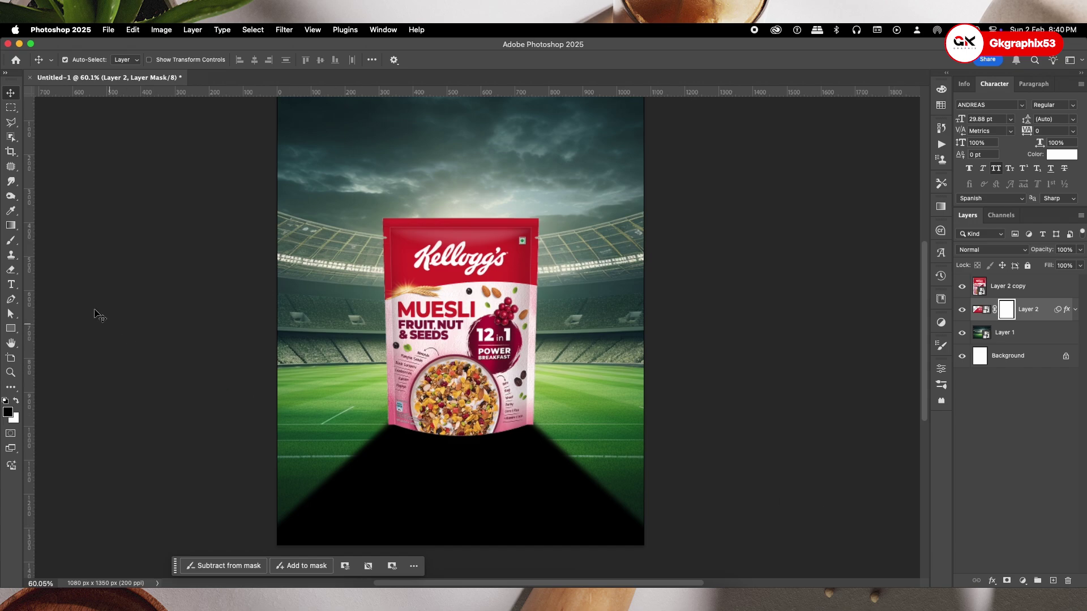
click(11, 226)
drag(466, 520, 460, 390)
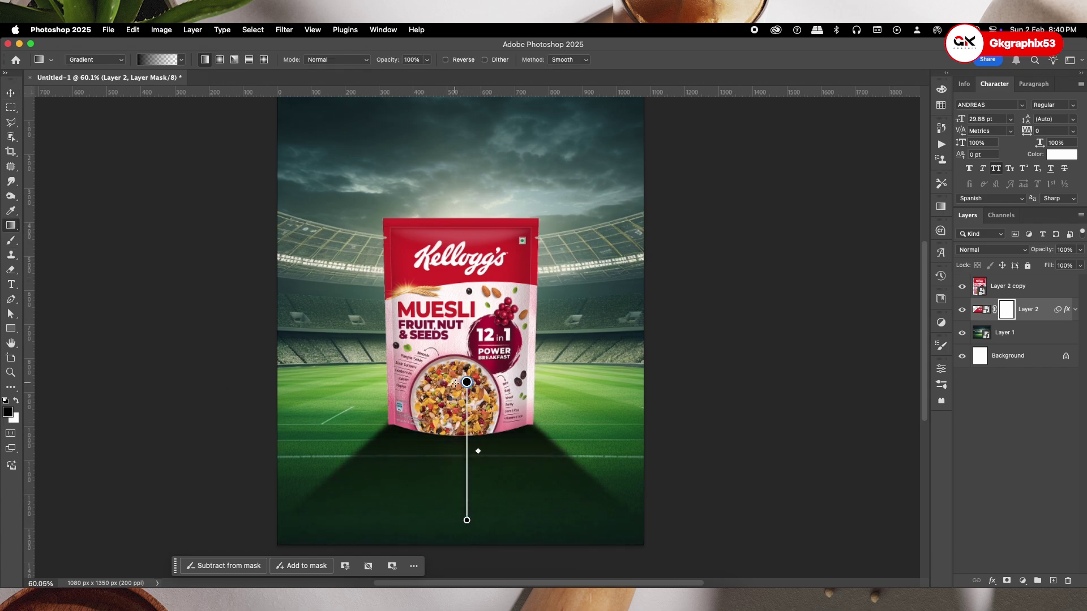
key(v)
click(1045, 313)
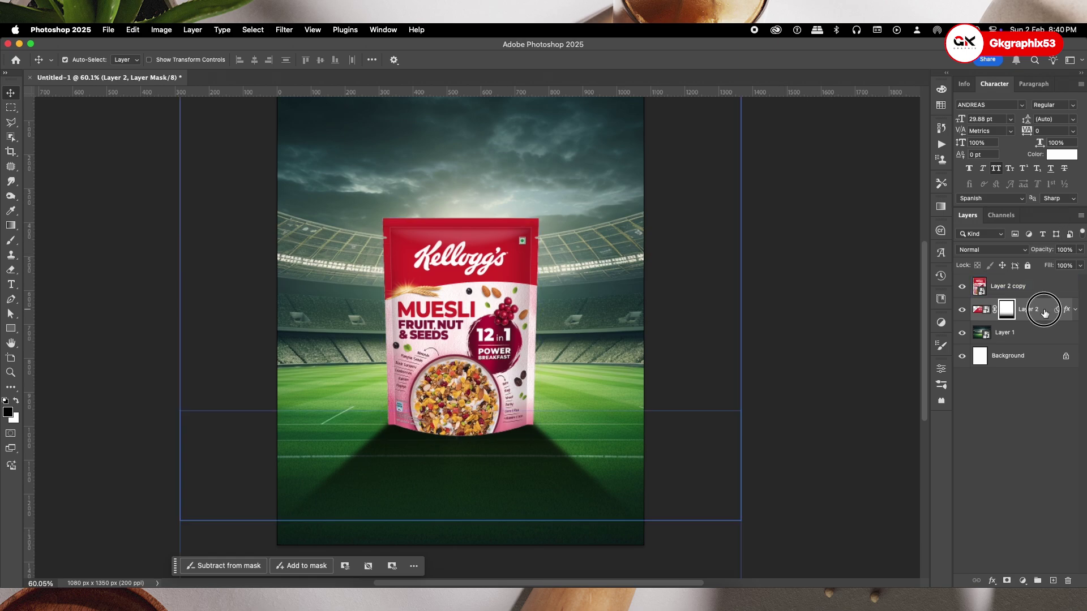
drag(1074, 265, 1071, 265)
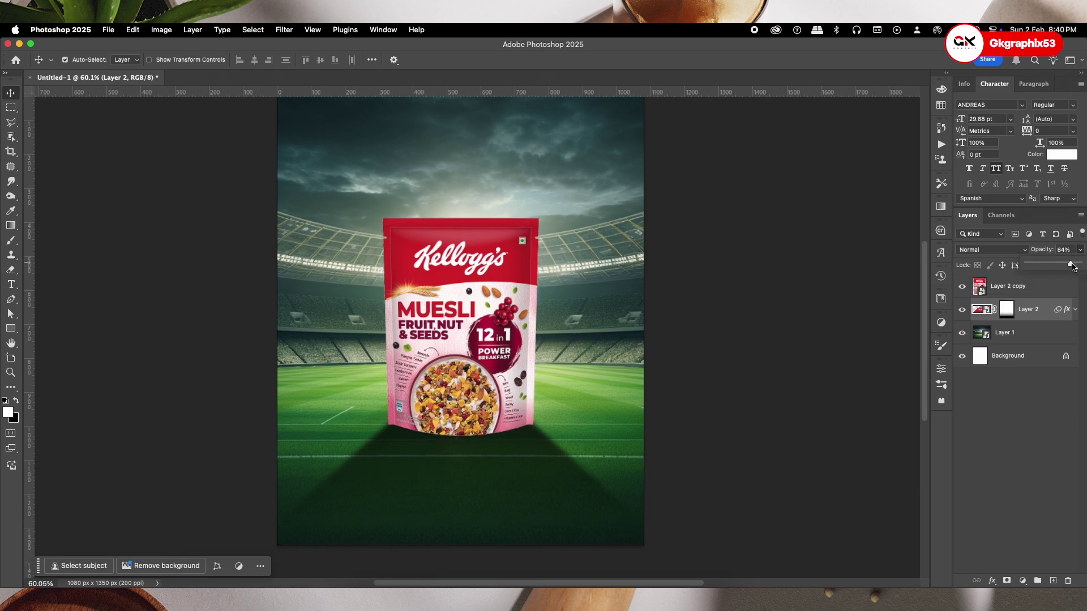
Add a new layer clipped to the packet and shade the packet's base on it with a soft 500 px black brush
click(1053, 581)
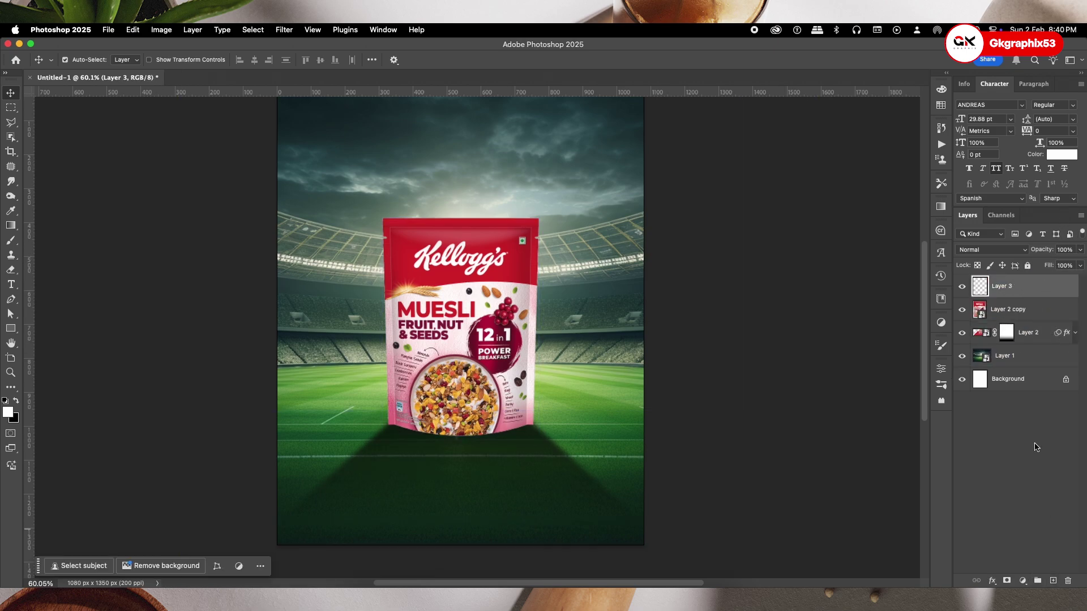
alt+click(1018, 300)
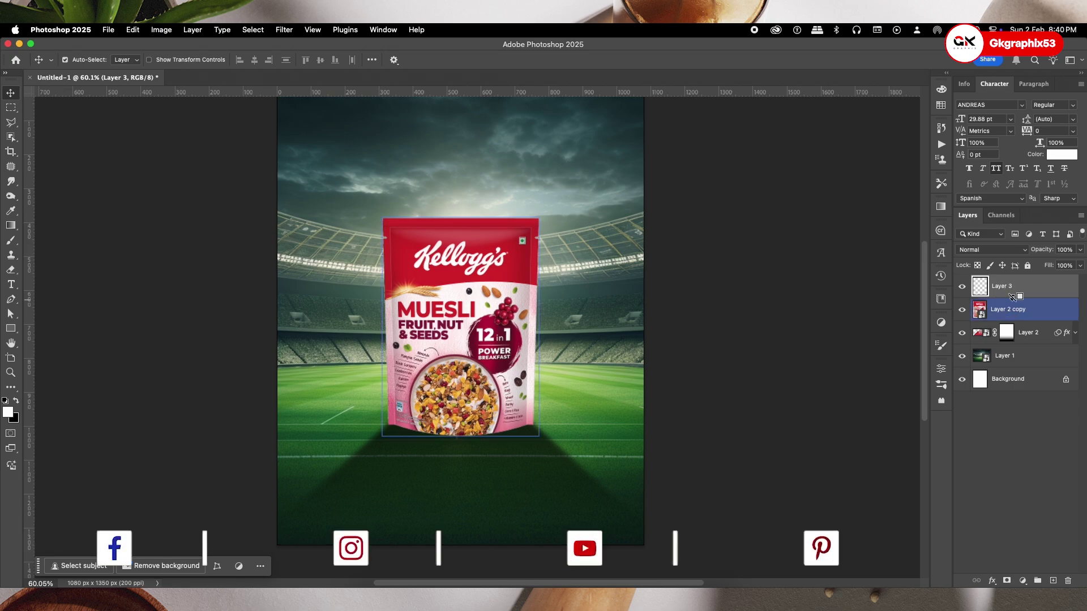
click(6, 243)
click(16, 401)
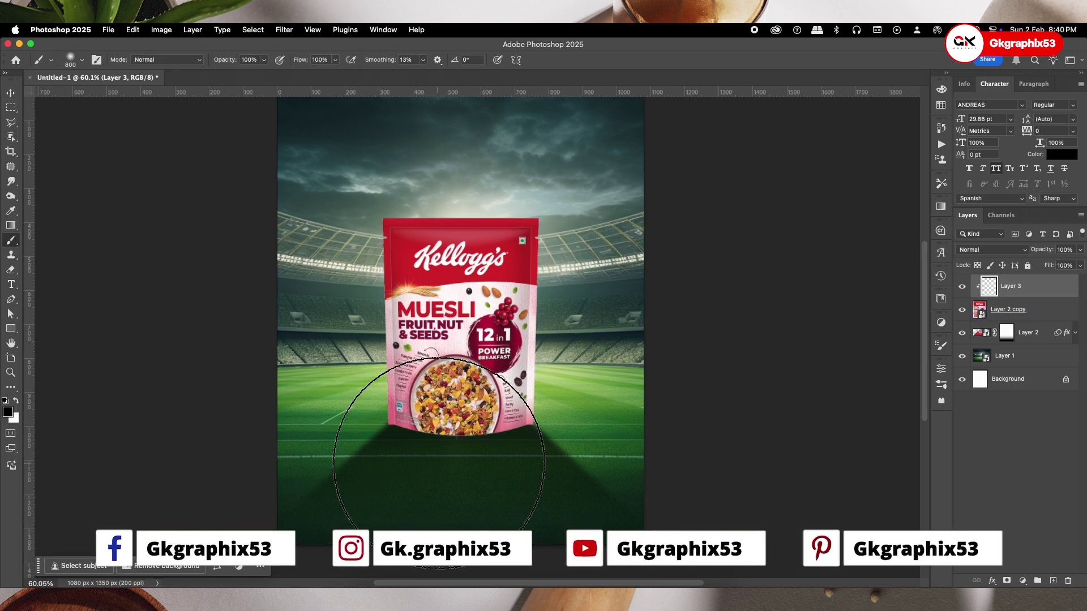
key(bracketleft)
key(bracketleft)
key(bracketleft)
key(bracketleft)
key(bracketleft)
key(bracketleft)
key(bracketleft)
key(bracketleft)
key(bracketleft)
key(bracketleft)
key(bracketright)
key(bracketright)
key(bracketright)
key(bracketright)
key(bracketright)
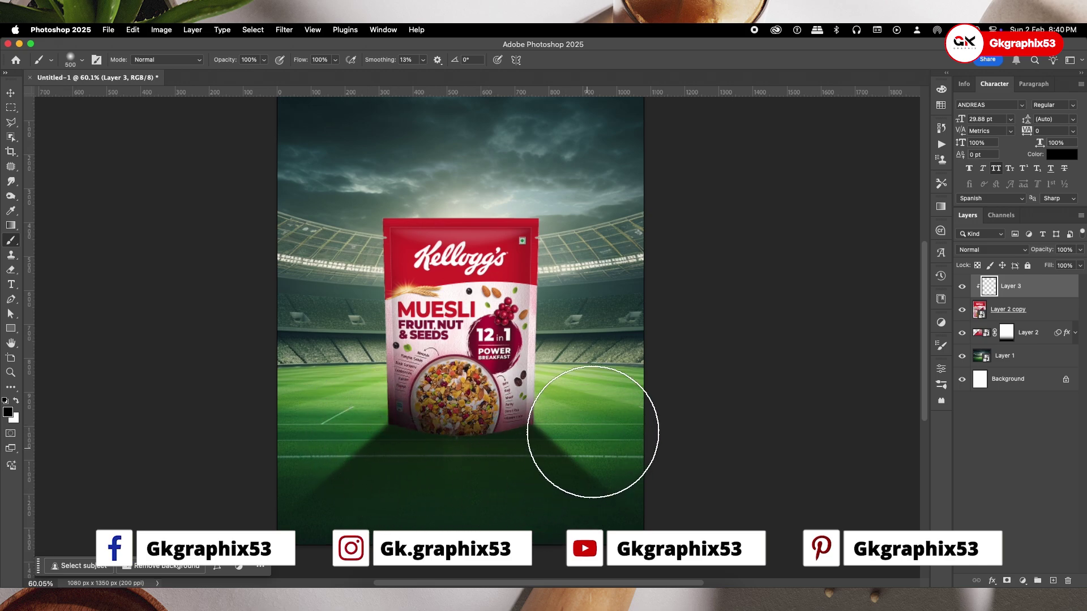
mouse_move(368, 508)
mouse_down()
mouse_move(514, 509)
mouse_move(604, 461)
mouse_move(614, 436)
mouse_up()
key(v)
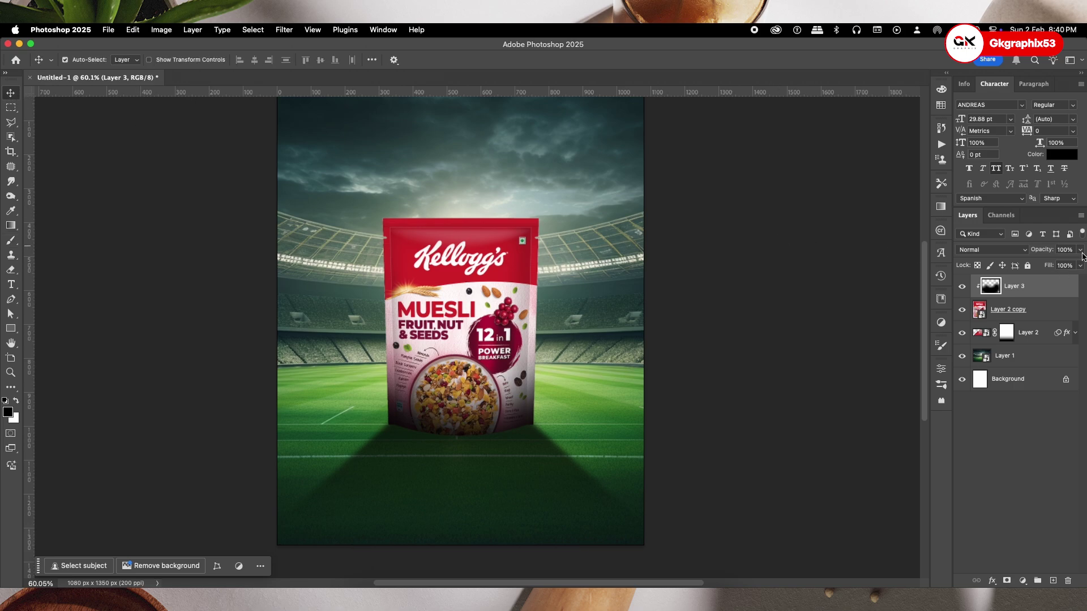
Set Layer 3's opacity to 88% in Normal blend mode and compare the packet with and without the shading
drag(1074, 269, 1072, 266)
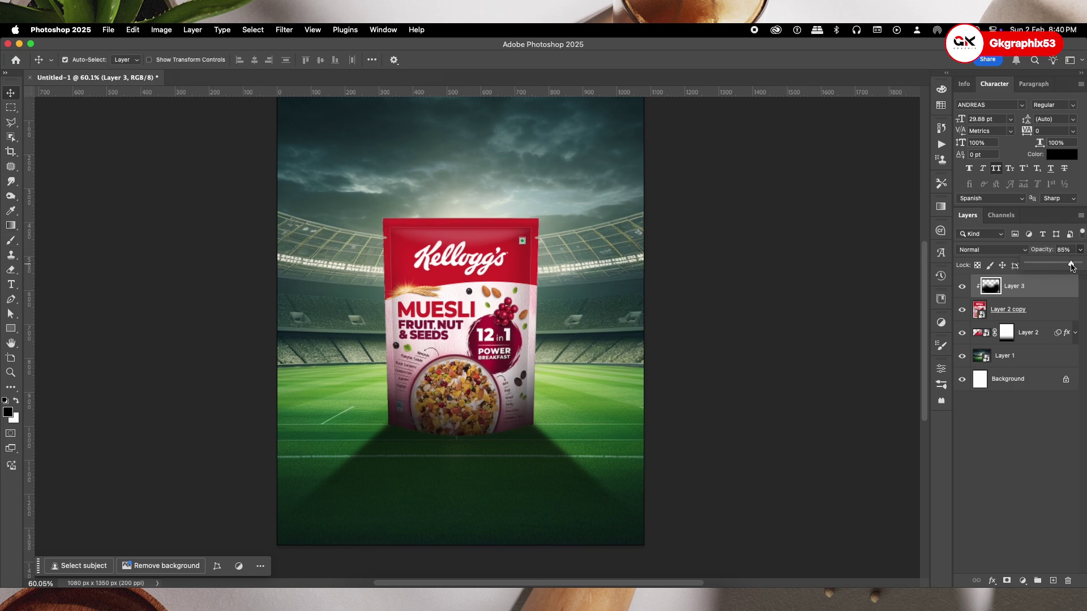
click(996, 251)
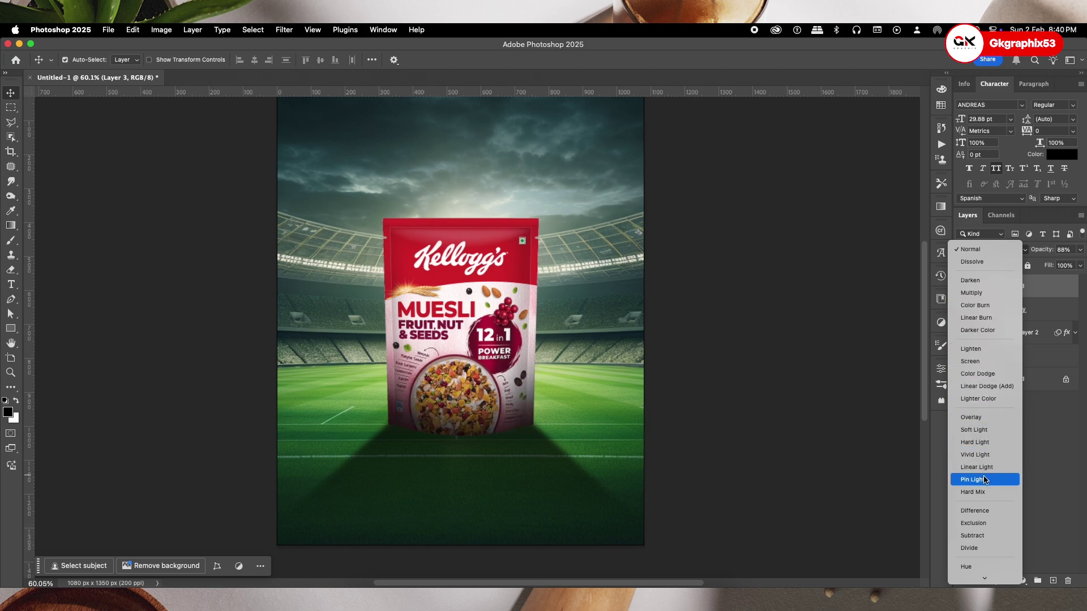
click(977, 254)
click(962, 288)
click(962, 287)
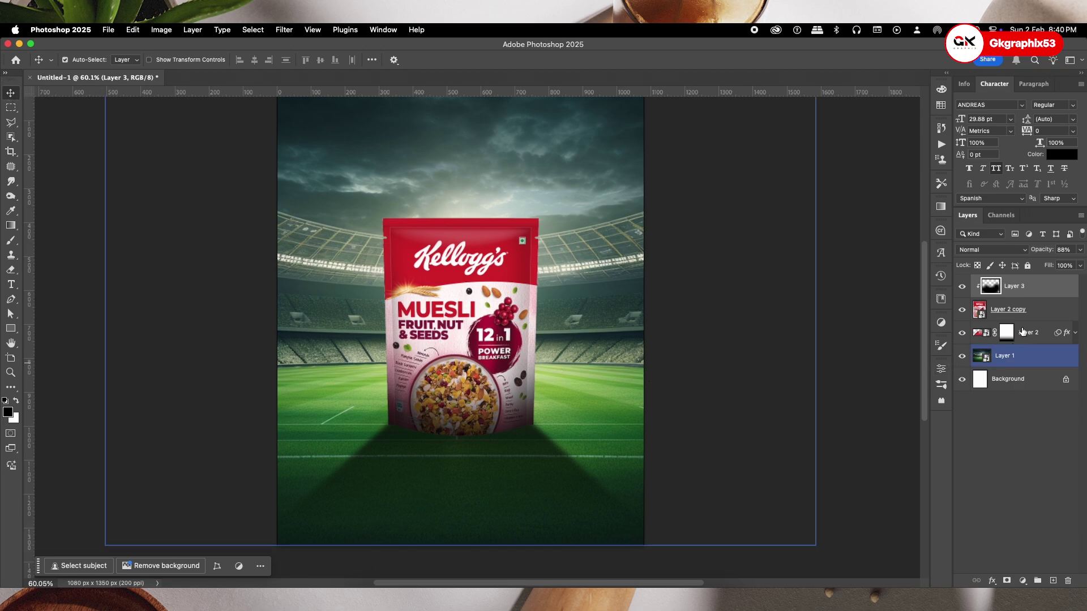
Duplicate the packet layer and apply a black Color Overlay to the lower one, Layer 2 copy
click(1019, 310)
key(super+j)
click(1047, 332)
double_click(1048, 332)
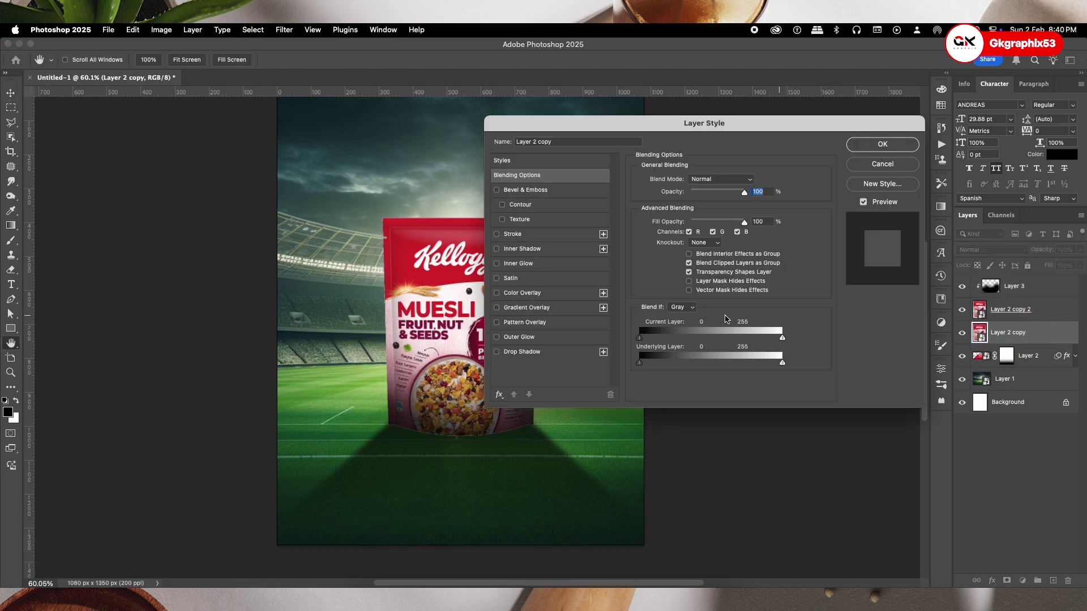
click(516, 293)
click(883, 144)
key(v)
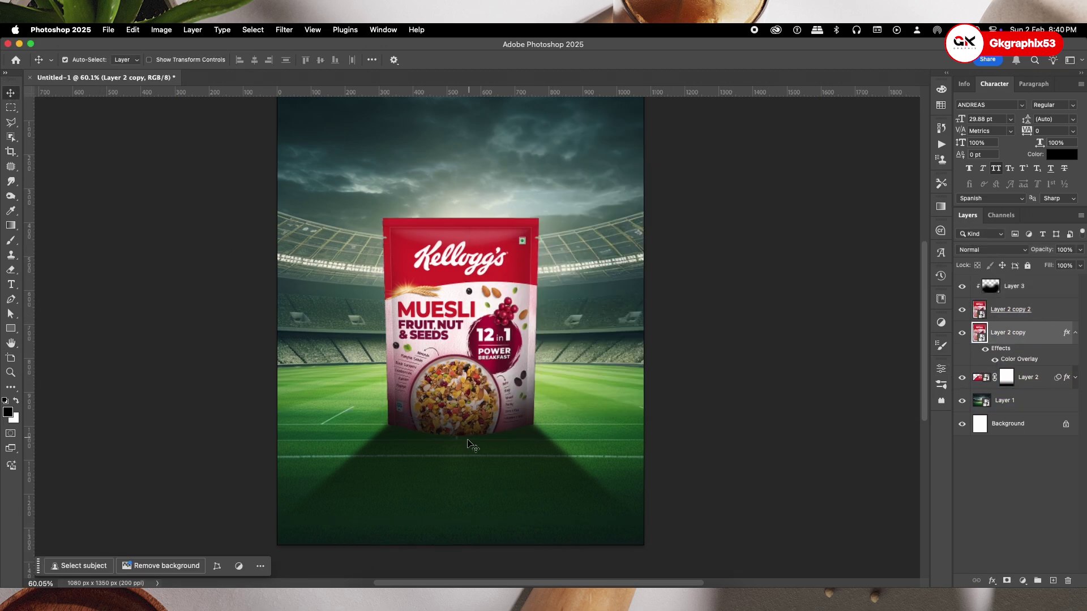
Apply a Gaussian Blur with a 6.0 px radius to the black packet silhouette on Layer 2 copy
scroll(473, 439, up, 3)
scroll(473, 439, up, 2)
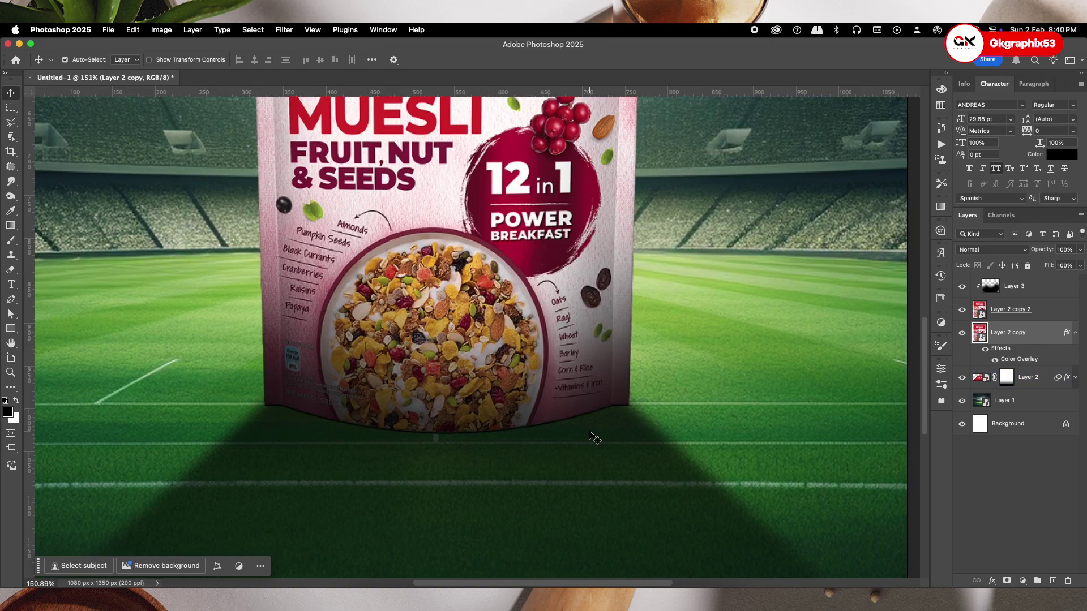
click(284, 30)
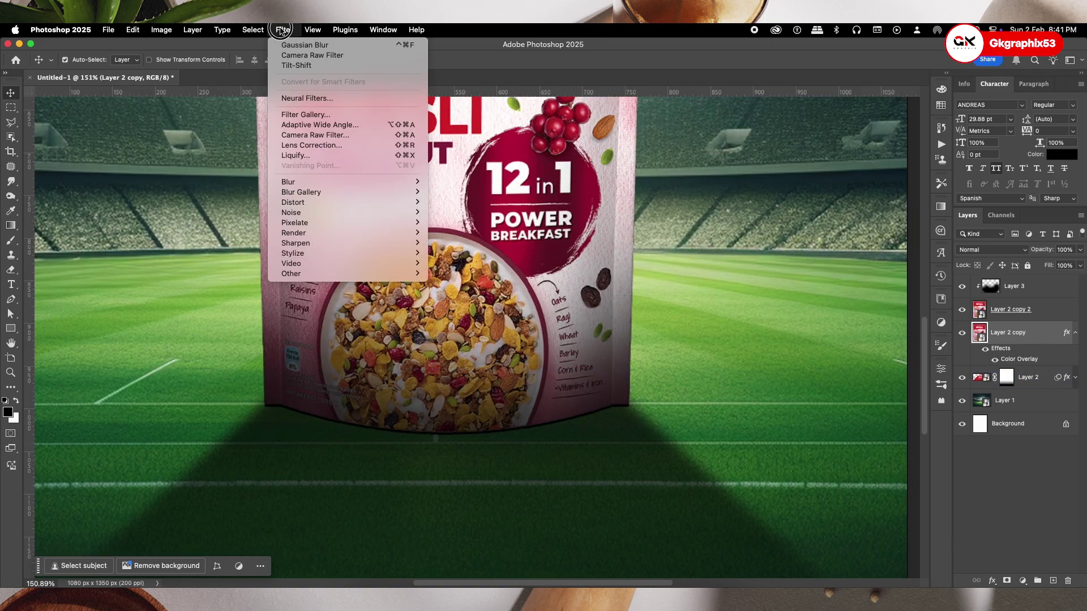
mouse_move(322, 182)
click(455, 222)
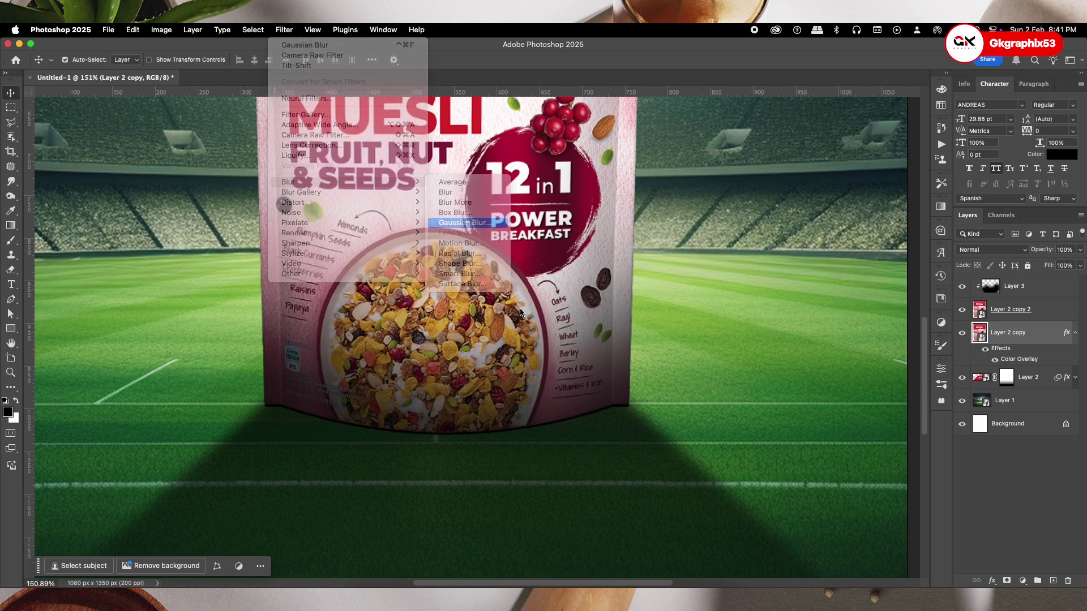
scroll(745, 376, up, 4)
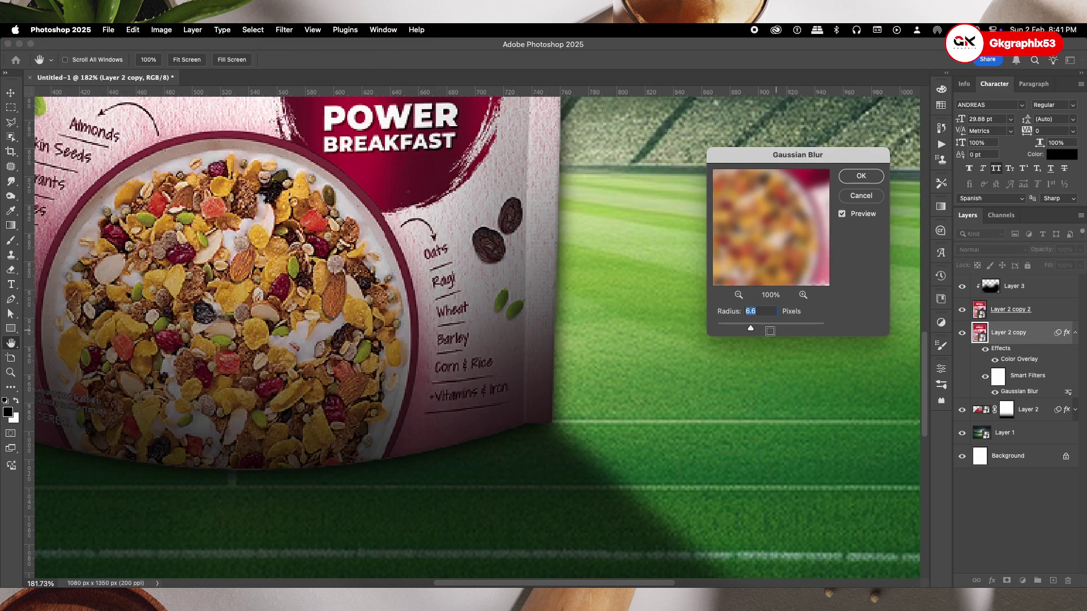
drag(744, 329, 749, 329)
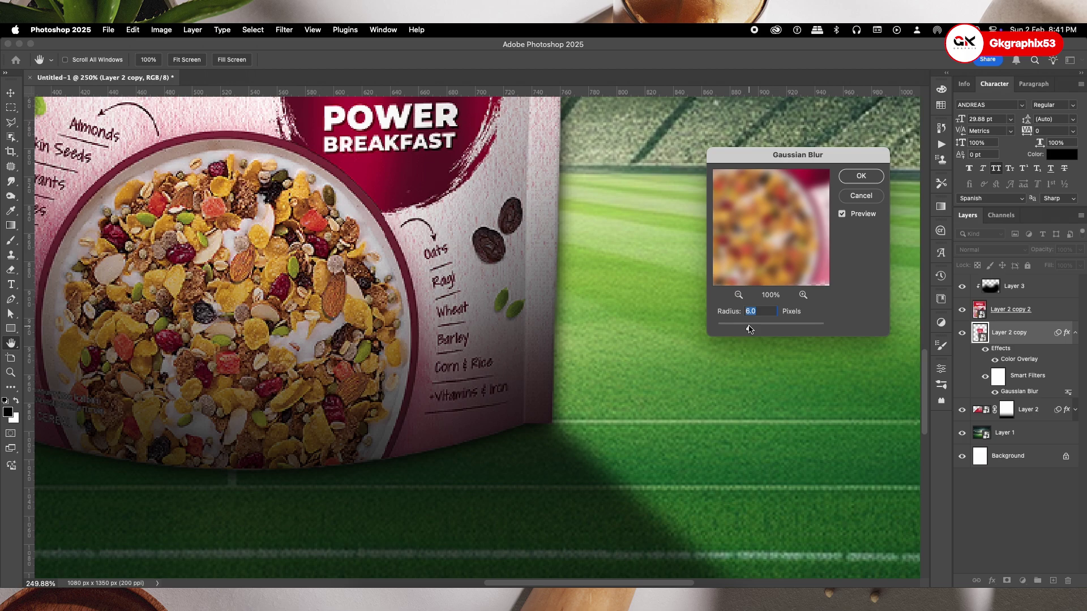
click(856, 176)
key(v)
key(super+0)
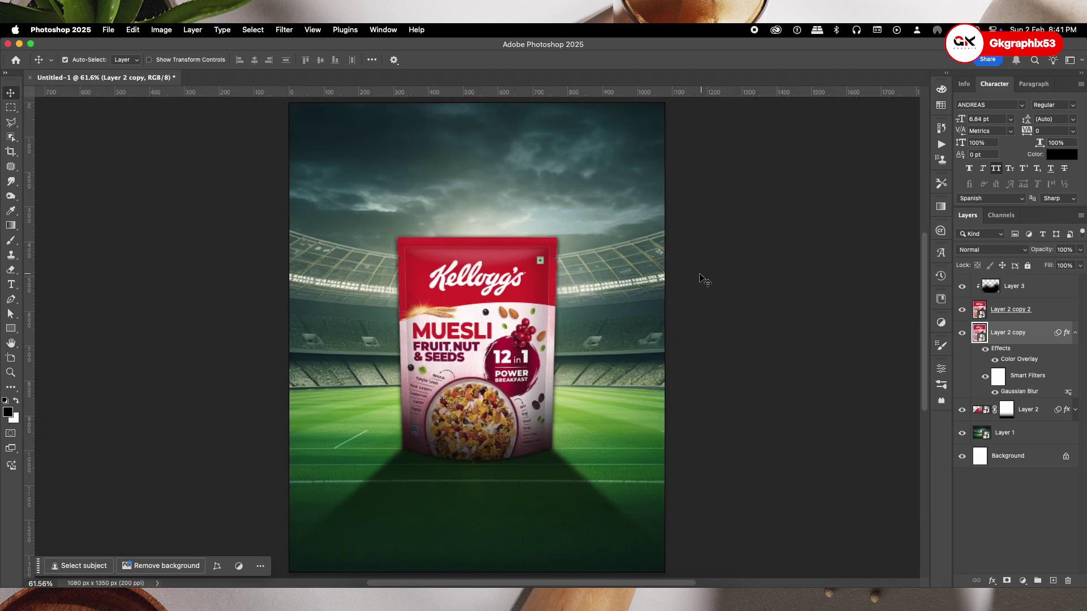
Add a layer mask to Layer 2 copy and hide the silhouette above the packet's base with linear gradients, leaving only a contact shadow
scroll(559, 313, up, 1)
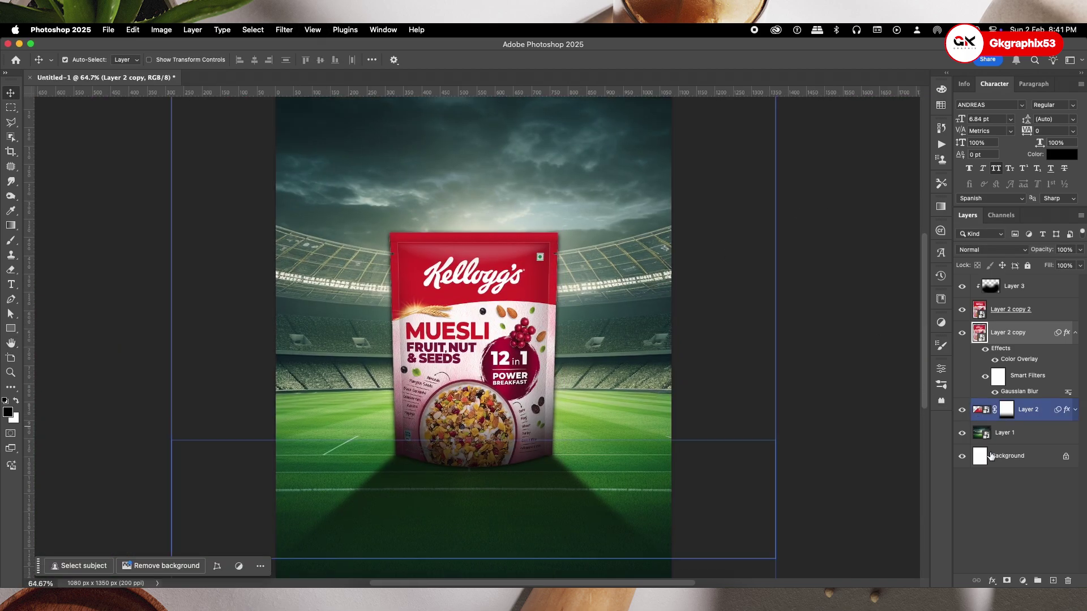
click(1007, 582)
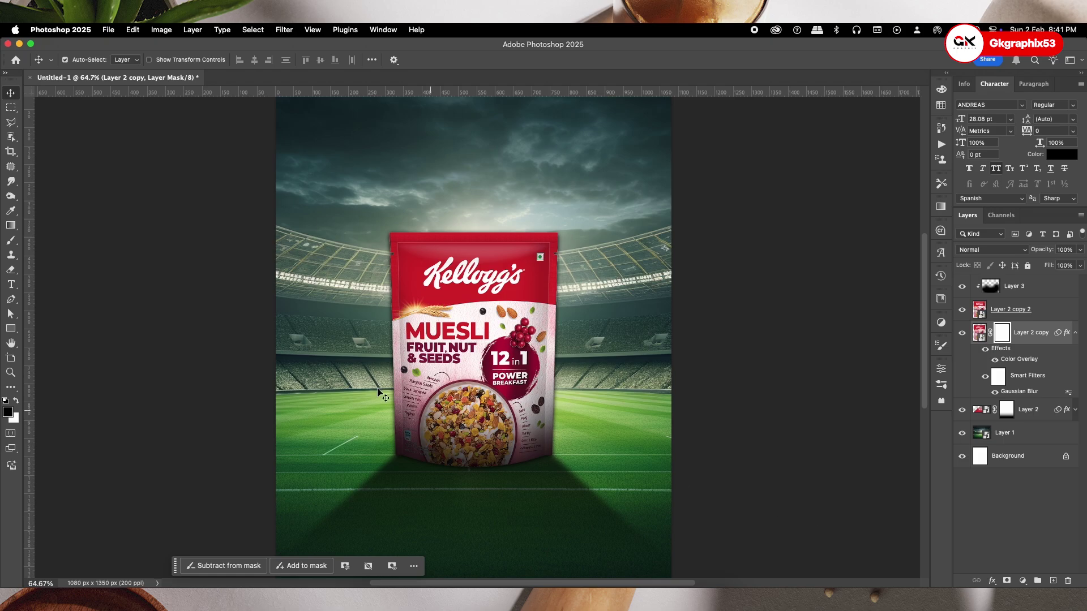
click(12, 227)
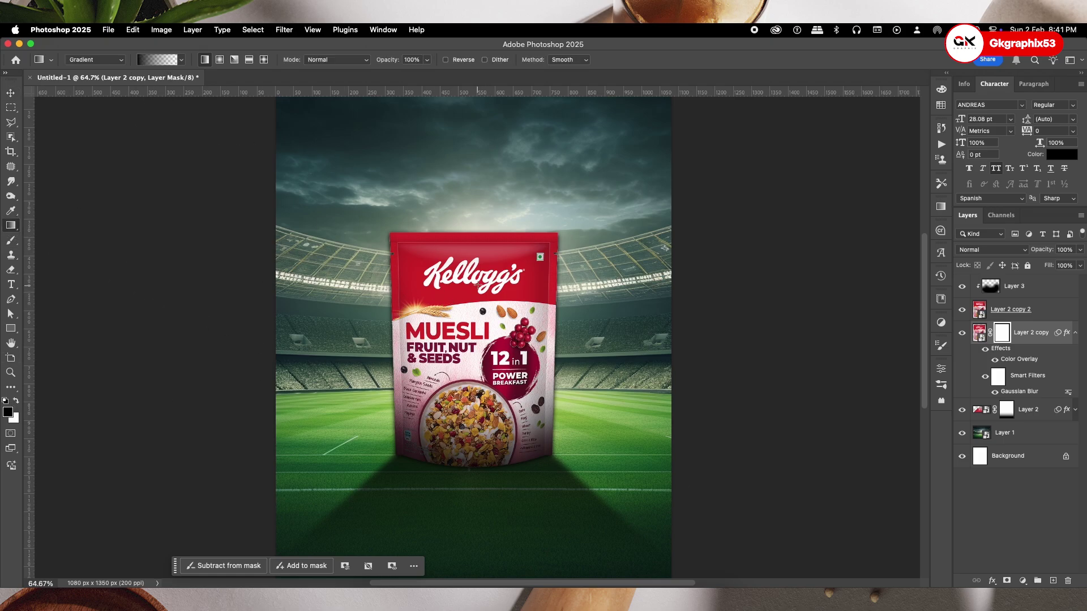
drag(480, 283, 498, 332)
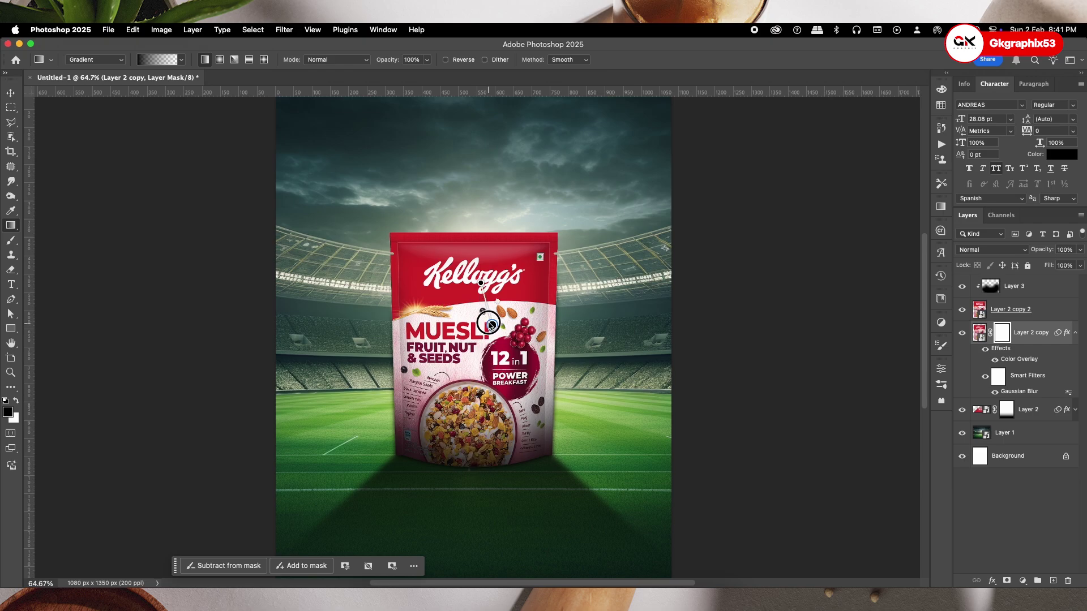
drag(468, 445, 469, 467)
scroll(469, 464, up, 6)
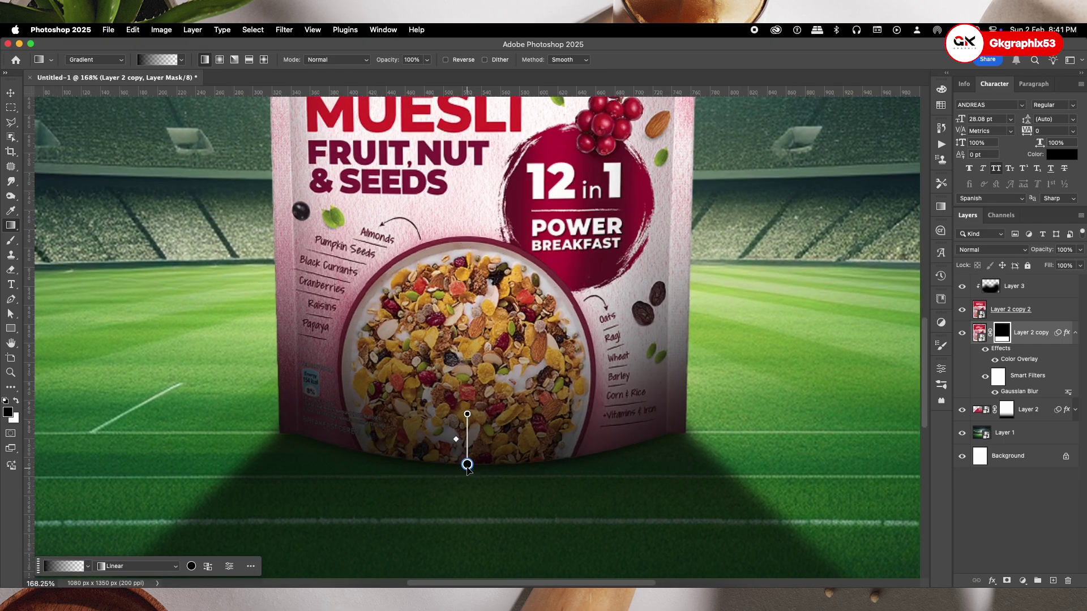
key(Return)
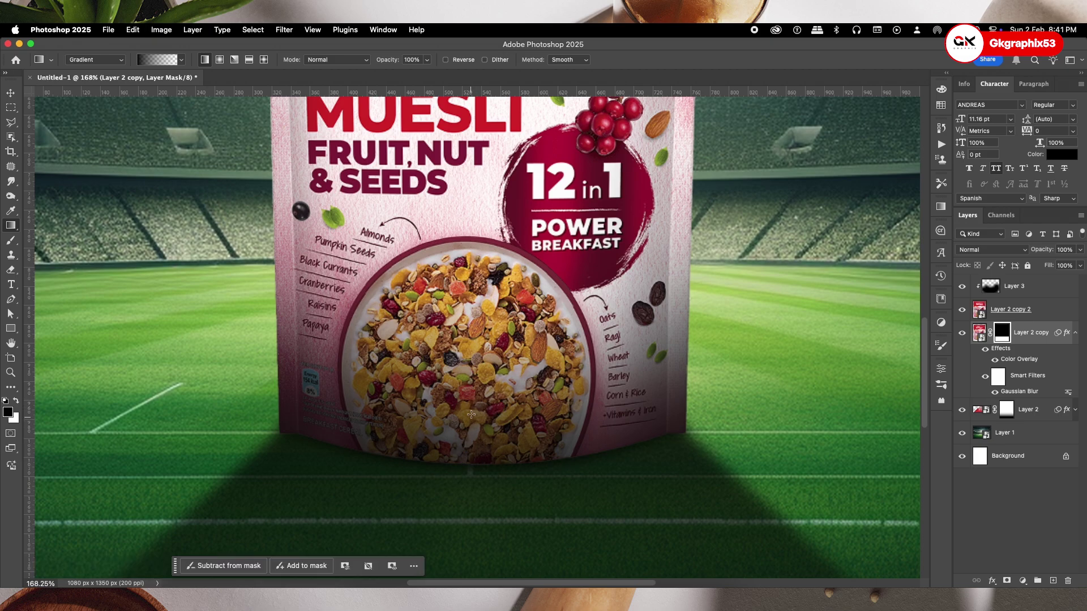
mouse_move(471, 415)
mouse_down()
mouse_move(473, 469)
mouse_move(473, 430)
mouse_up()
click(11, 93)
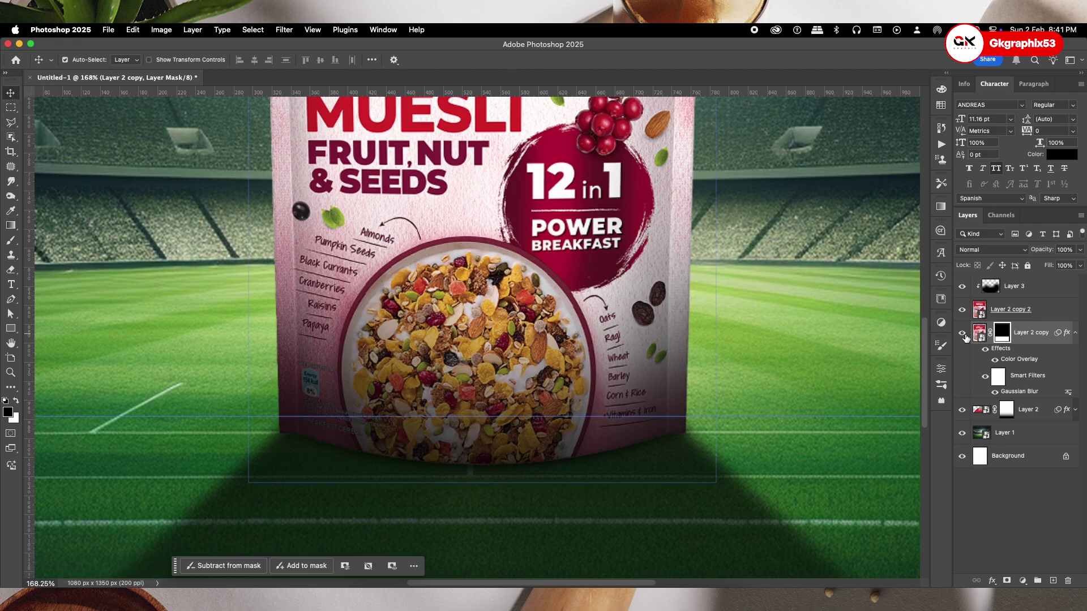
Create a new layer above Layer 3 and clip it to the packet
drag(1013, 310, 1023, 299)
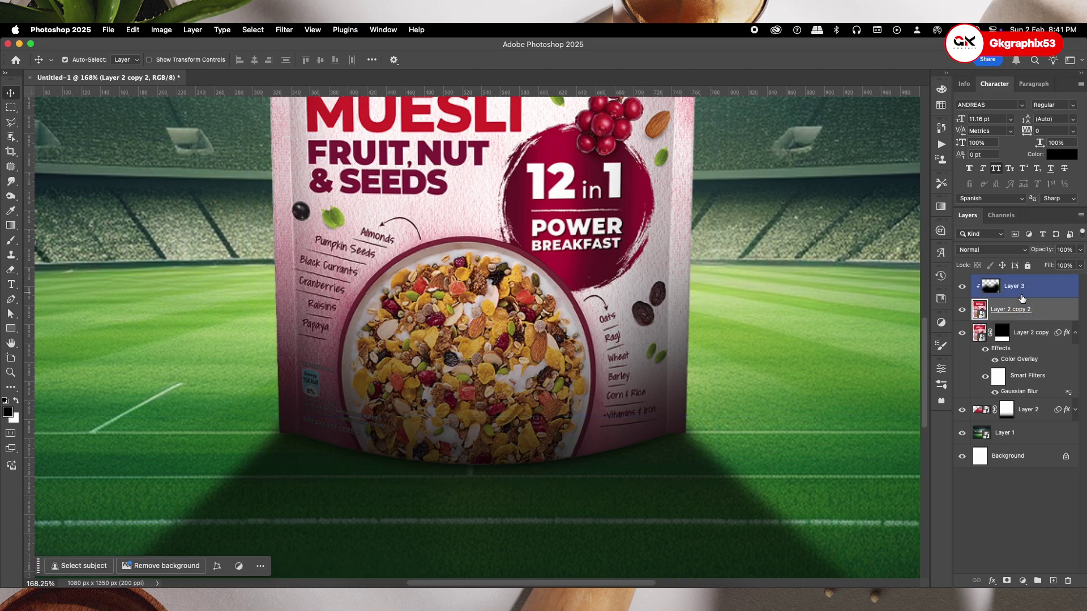
click(1053, 580)
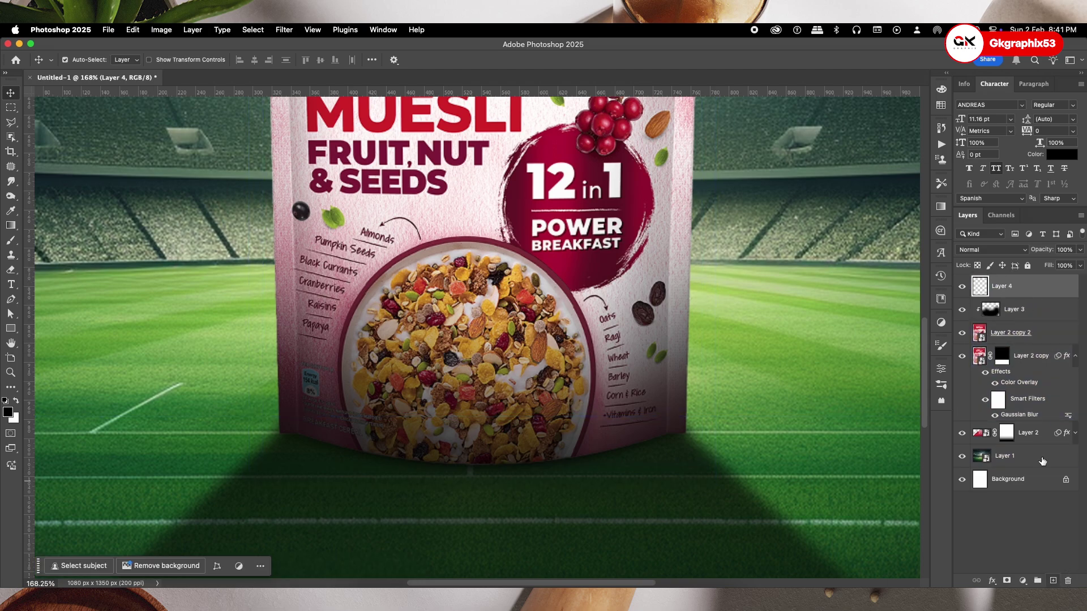
alt+click(988, 298)
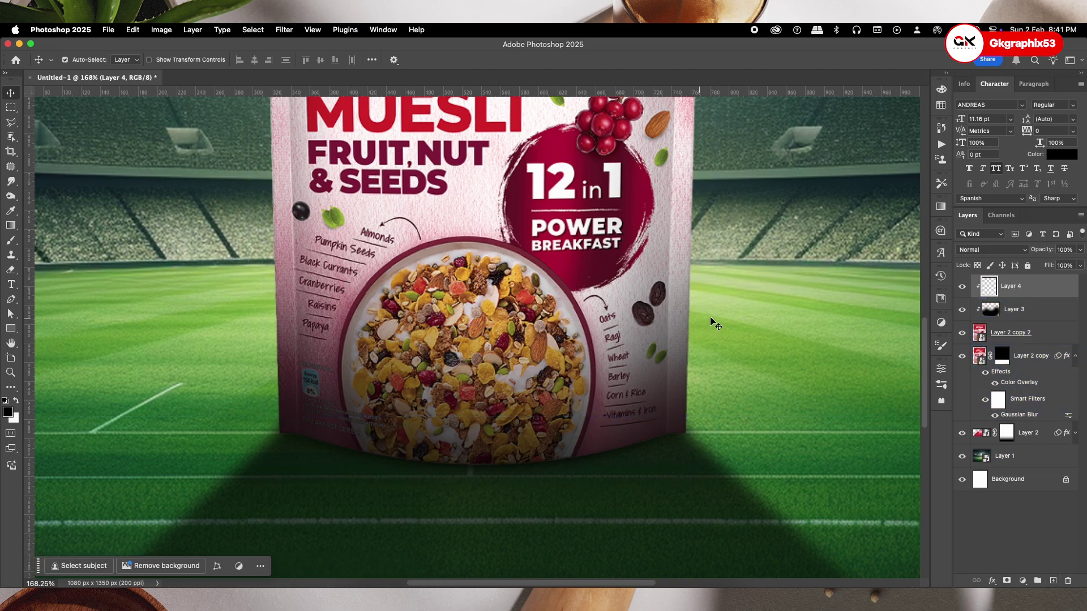
Brush a soft black shadow along the packet's base on Layer 4 and set that layer's opacity to 77%
key(b)
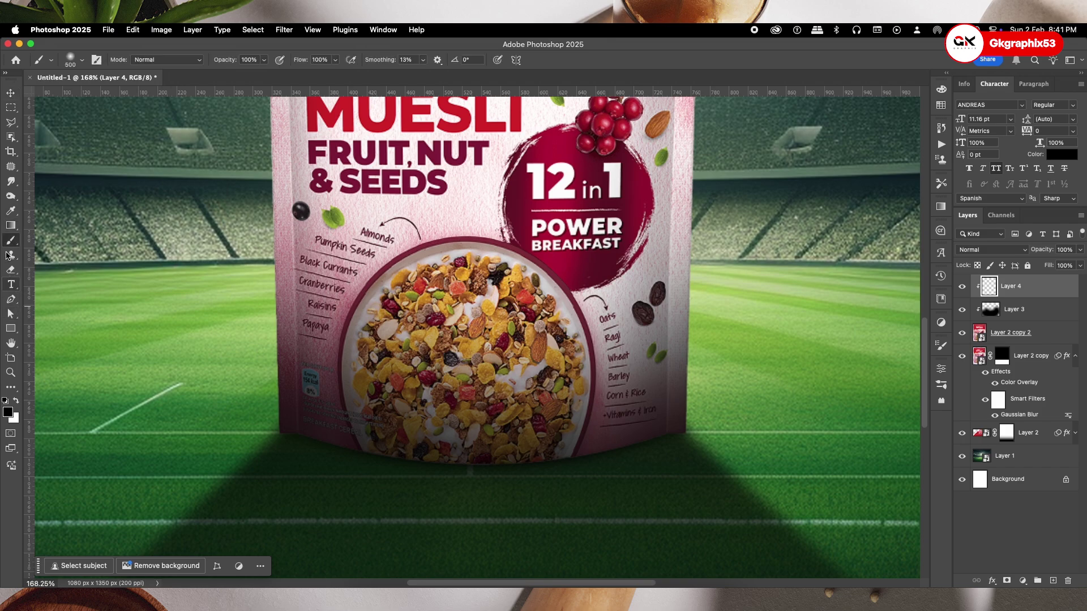
key(bracketleft)
key(bracketleft)
key(bracketleft)
key(bracketleft)
key(bracketleft)
key(bracketleft)
key(bracketleft)
mouse_move(363, 492)
mouse_down()
mouse_move(422, 478)
mouse_move(688, 480)
mouse_move(360, 481)
mouse_up()
click(11, 93)
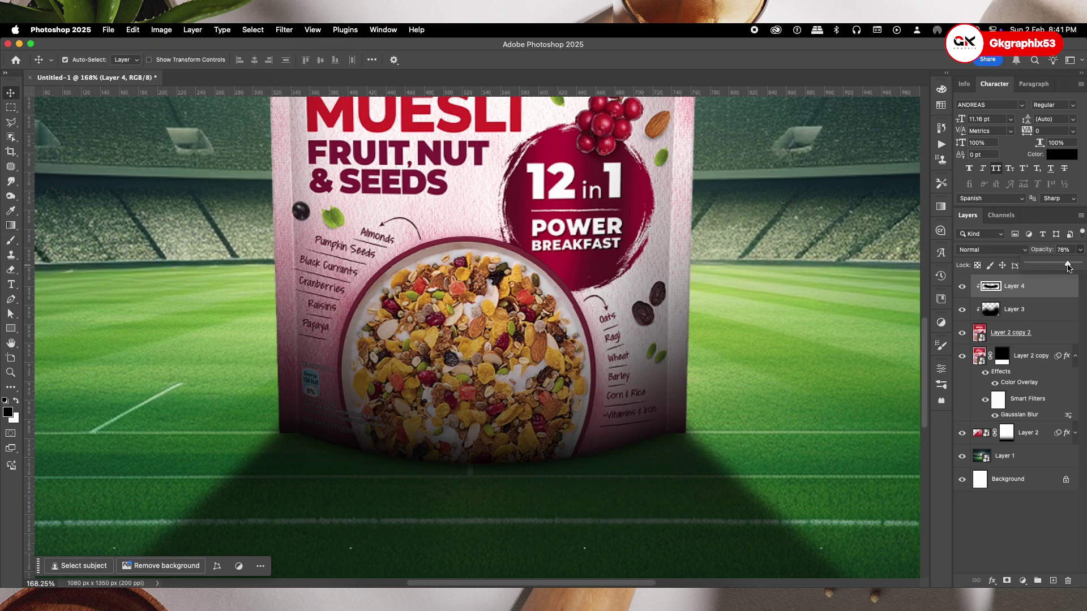
drag(1068, 267, 1067, 267)
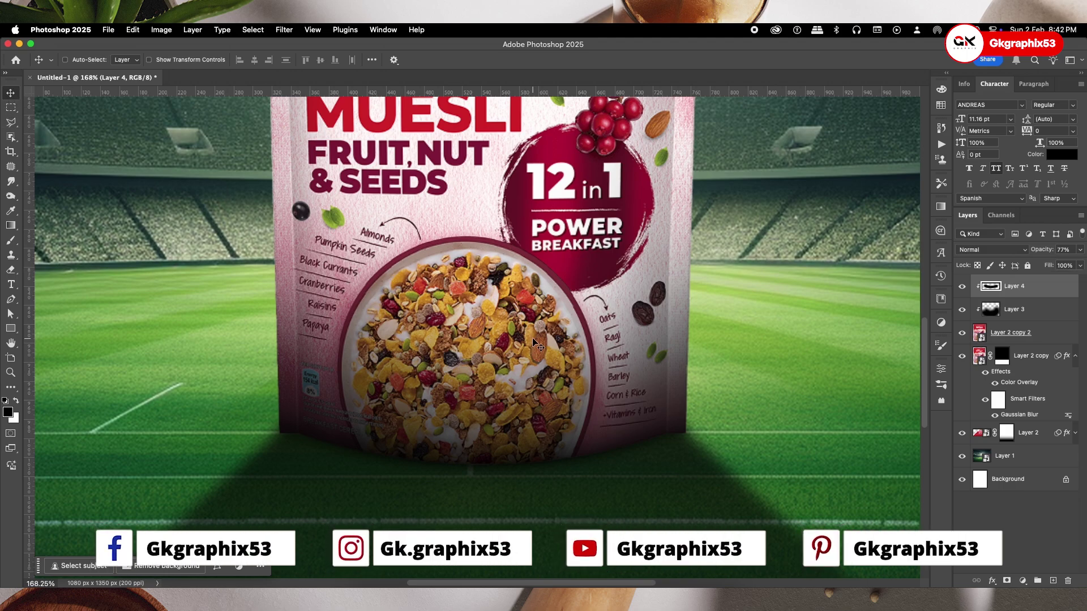
Create a new layer above Layer 2 and paint one soft black dab with a 250 px brush at the packet's base
key(super+0)
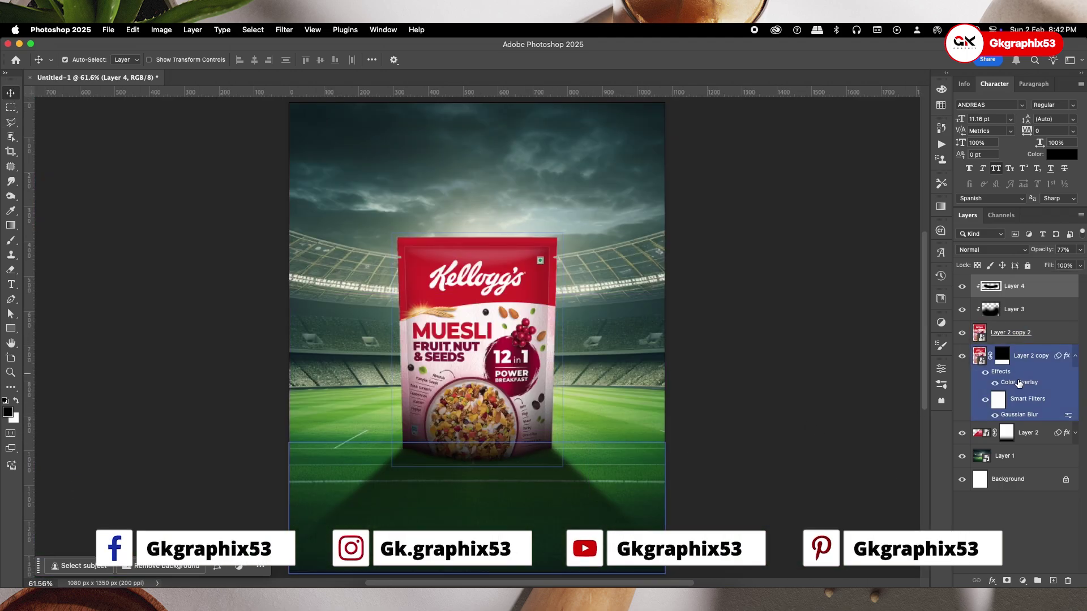
click(1013, 434)
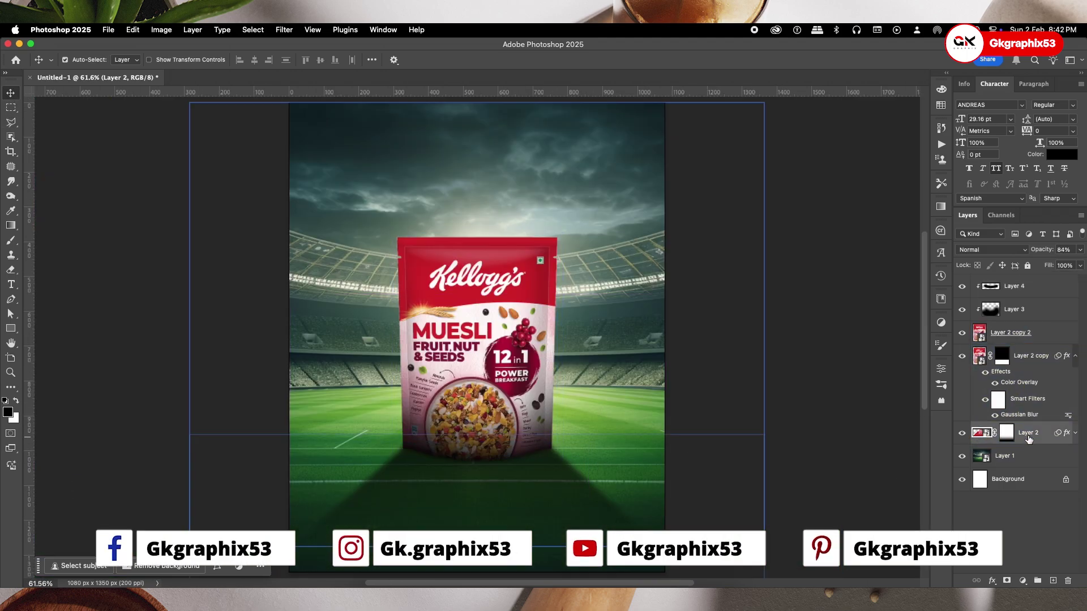
click(1050, 581)
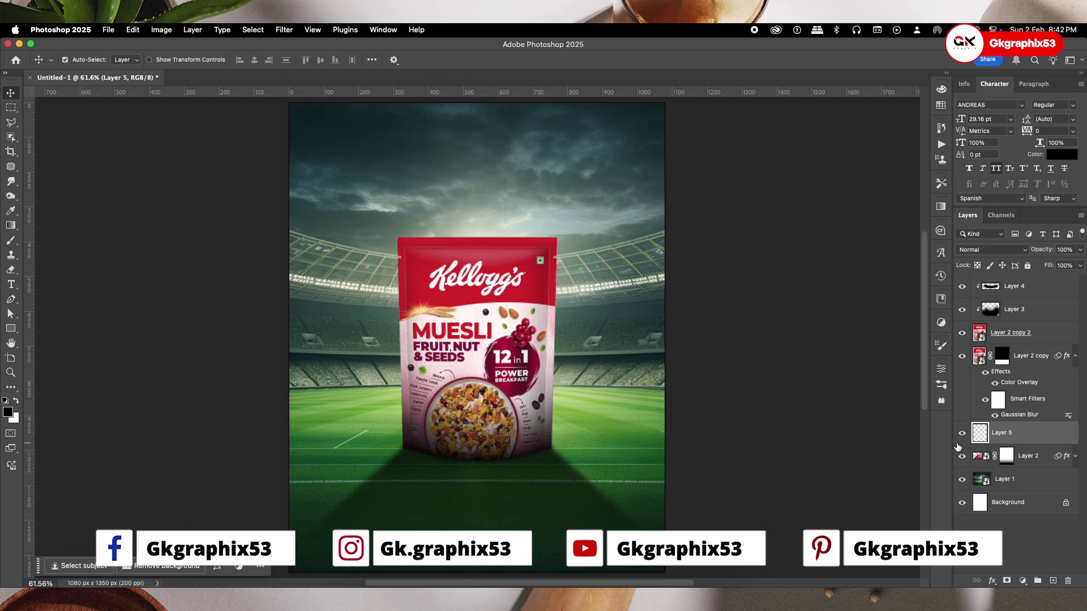
key(b)
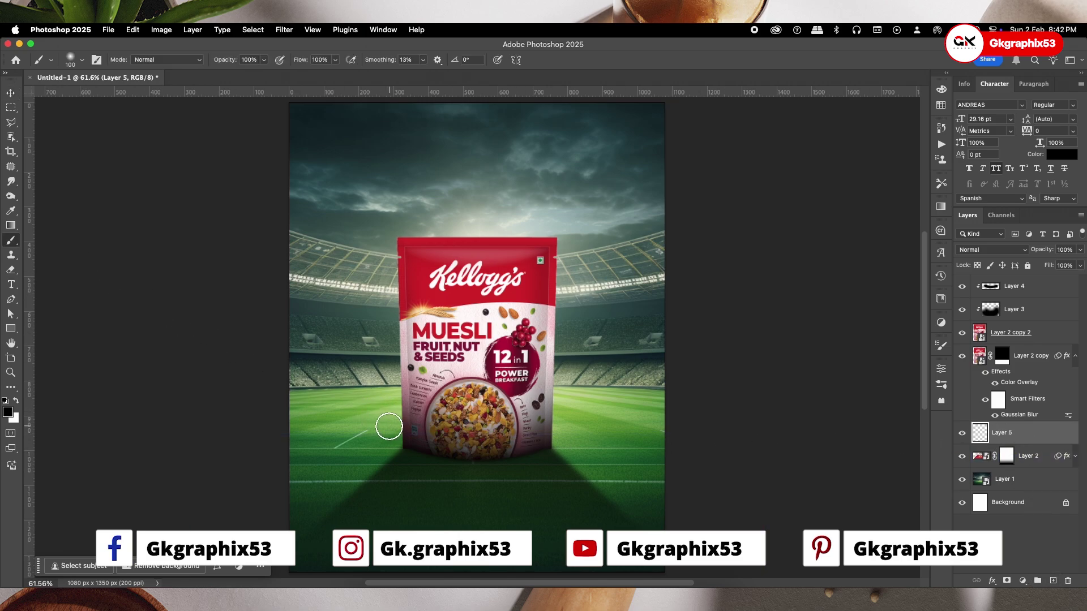
key(bracketright)
key(bracketright)
key(bracketright)
key(bracketright)
key(bracketright)
click(471, 465)
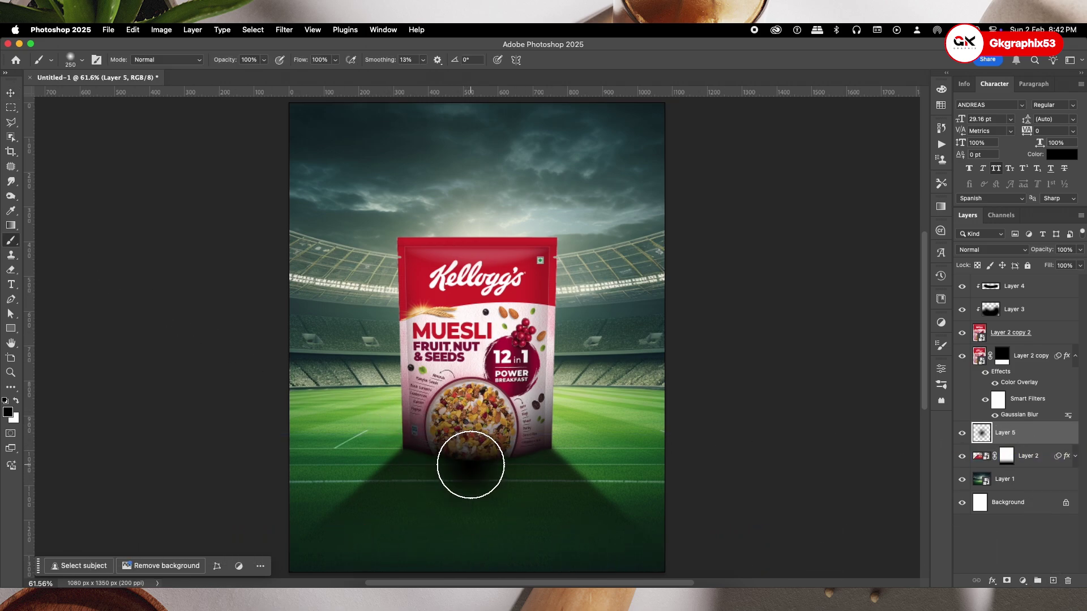
Transform the black dab into a flat contact shadow under the packet, about 300% wide and 25% high, with its upper edge narrowed in perspective
key(ctrl+t)
drag(541, 464, 665, 464)
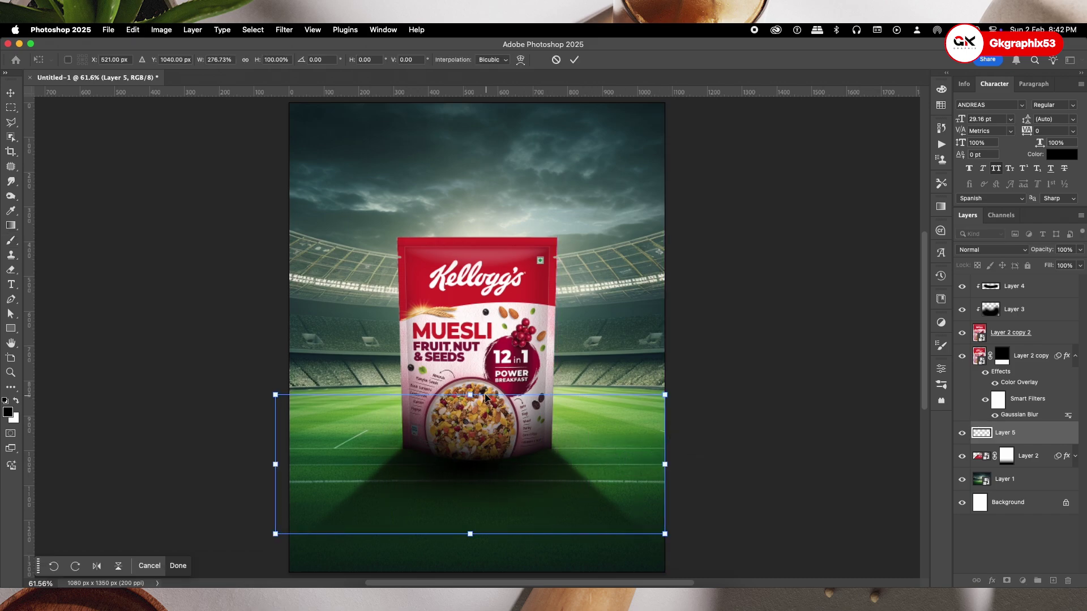
drag(467, 384, 511, 452)
key(ctrl+z)
drag(667, 435, 608, 436)
drag(665, 470, 687, 469)
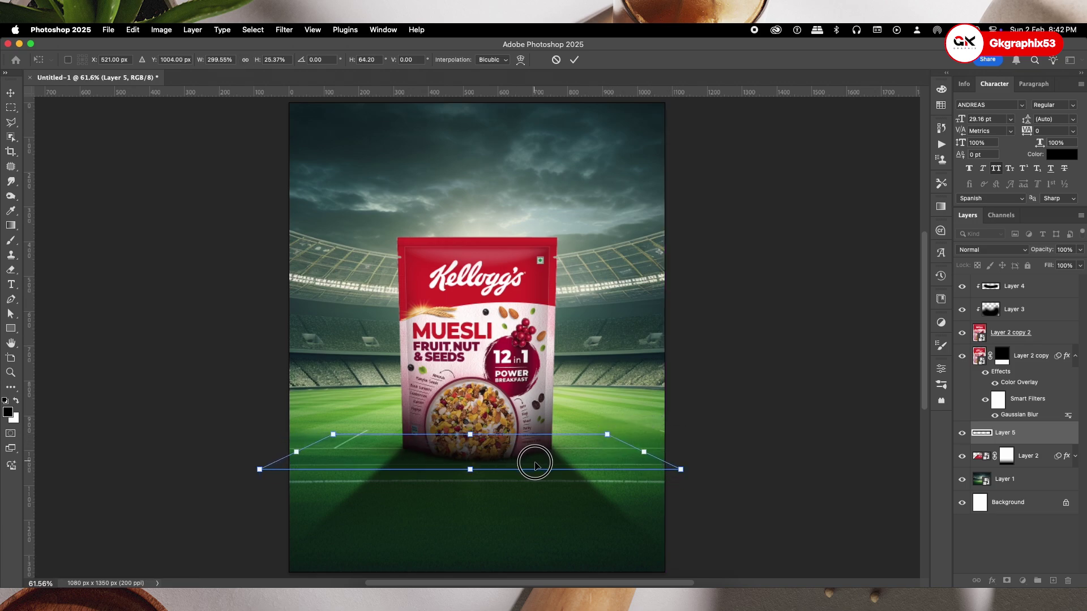
click(578, 61)
scroll(515, 450, up, 2)
click(7, 95)
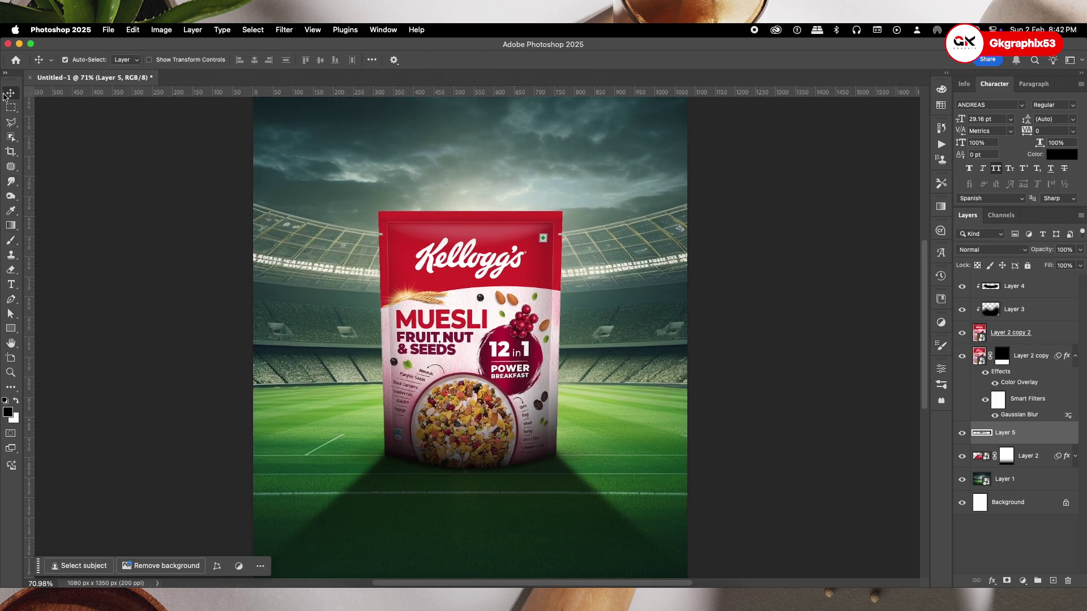
Create a new layer above Layer 4 and clip it to the packet
scroll(559, 402, up, 2)
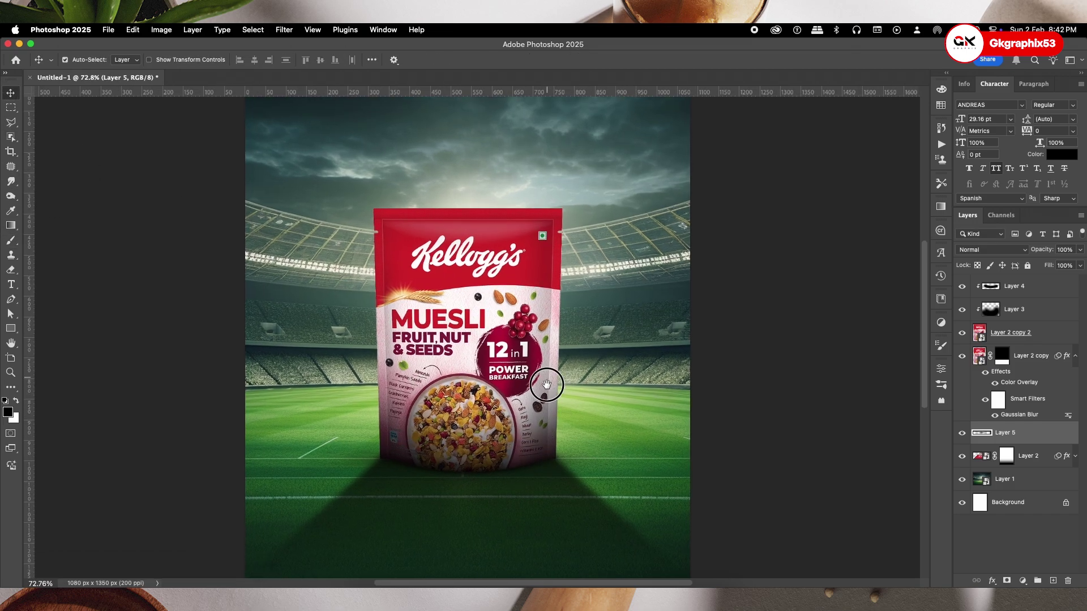
key(alt+period)
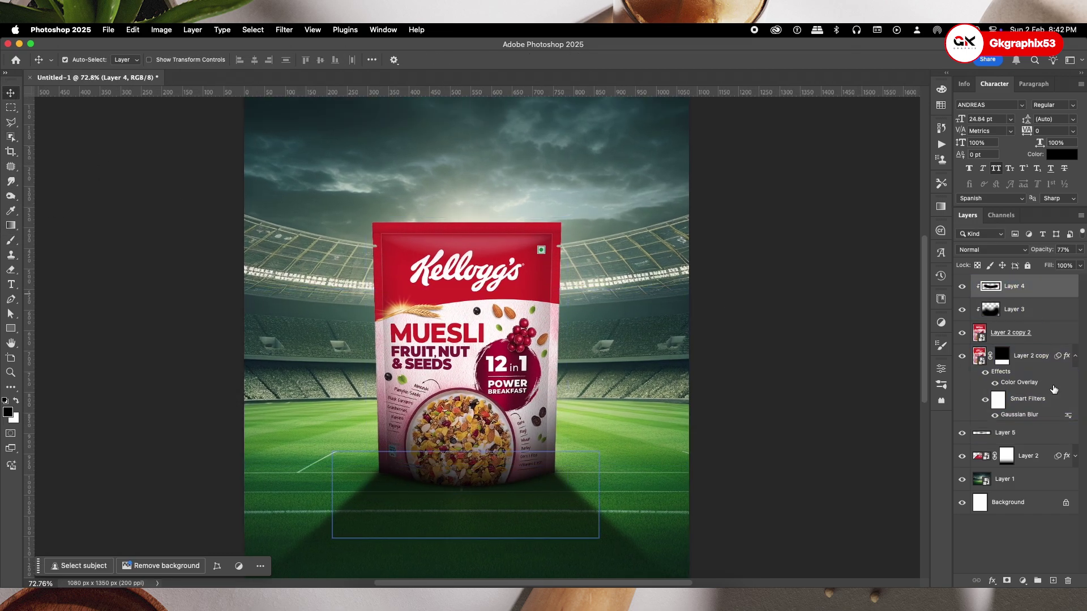
click(1053, 581)
alt+click(1005, 298)
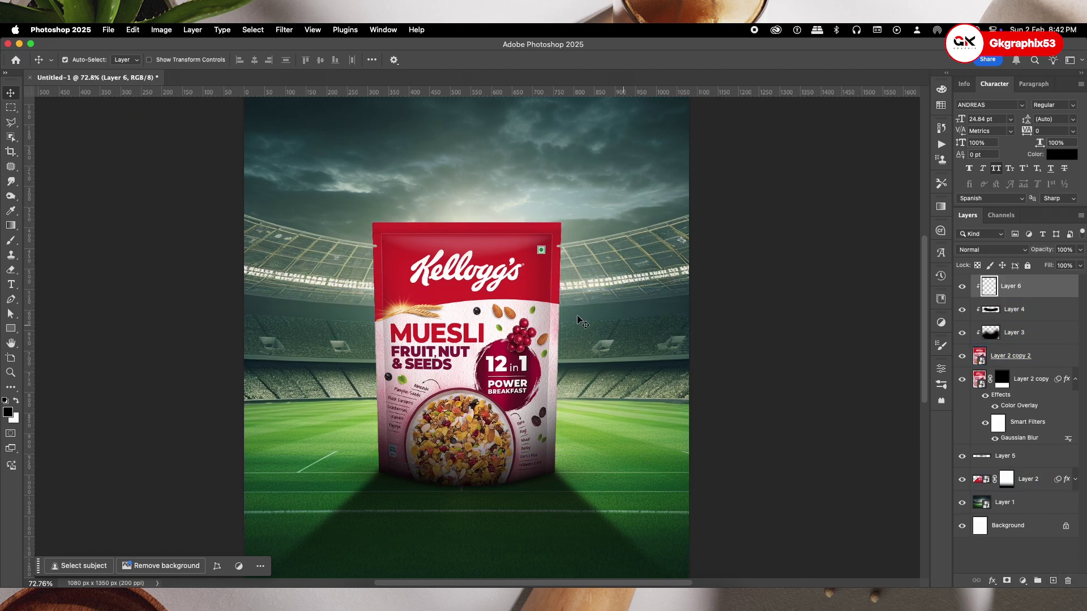
Sample the cream stadium-light colour and paint a soft highlight along the packet's top and side edges with a 50 px brush
key(b)
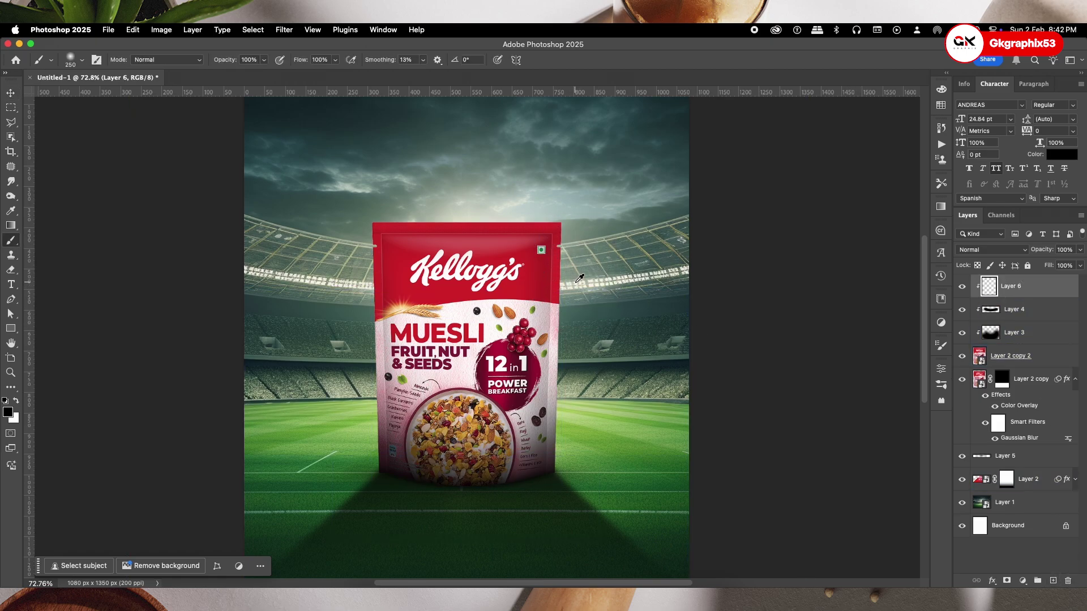
alt+click(579, 278)
key(bracketleft)
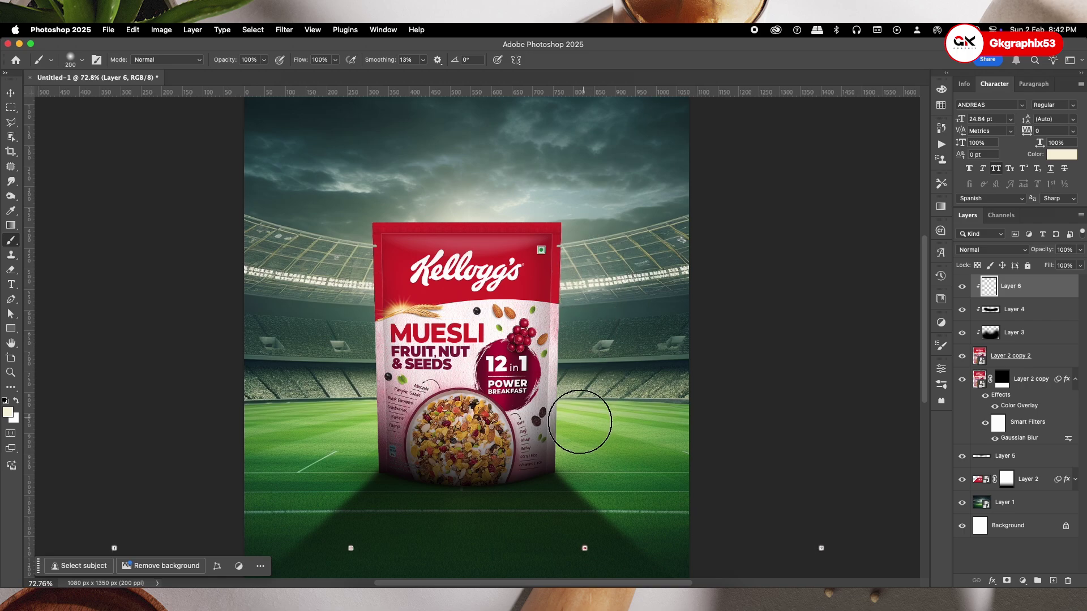
key(bracketleft)
key(bracketleft)
key(bracketleft)
key(bracketleft)
key(bracketleft)
key(bracketleft)
key(bracketleft)
key(bracketleft)
key(bracketleft)
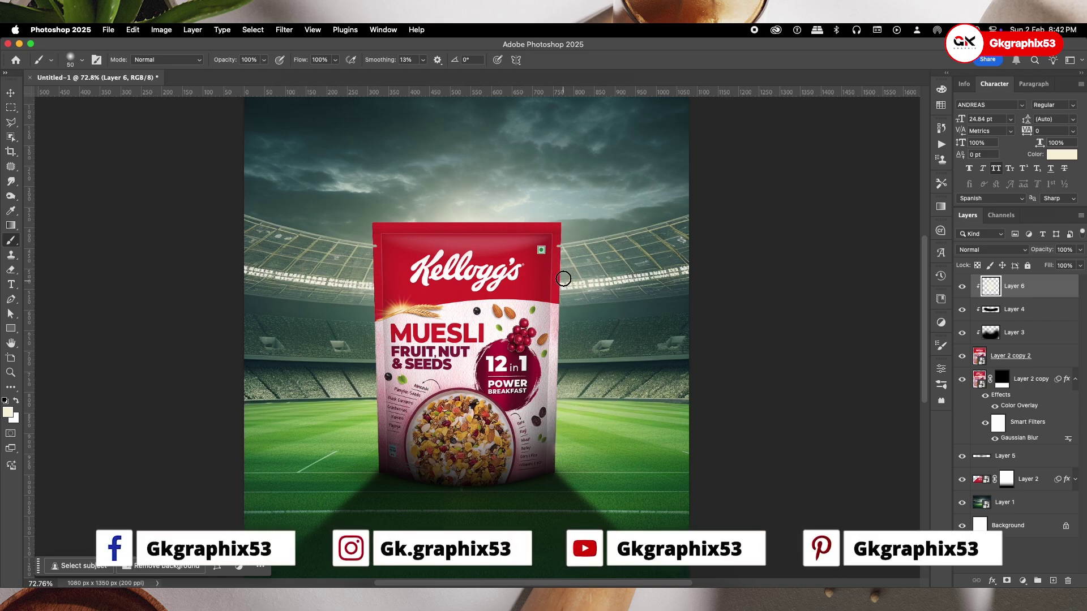
shift+click(567, 220)
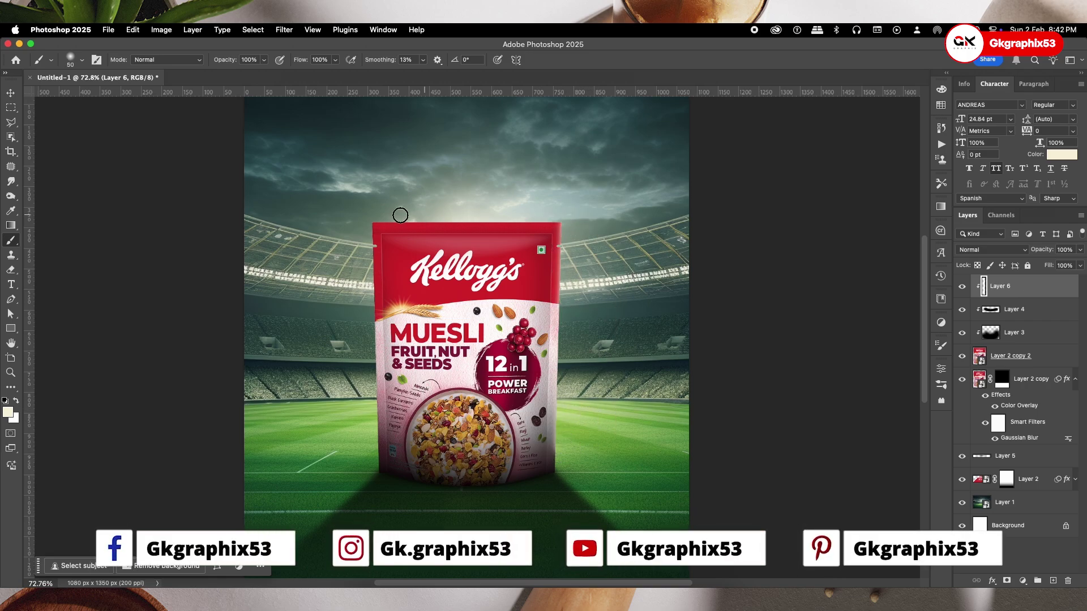
shift+click(371, 219)
shift+click(561, 217)
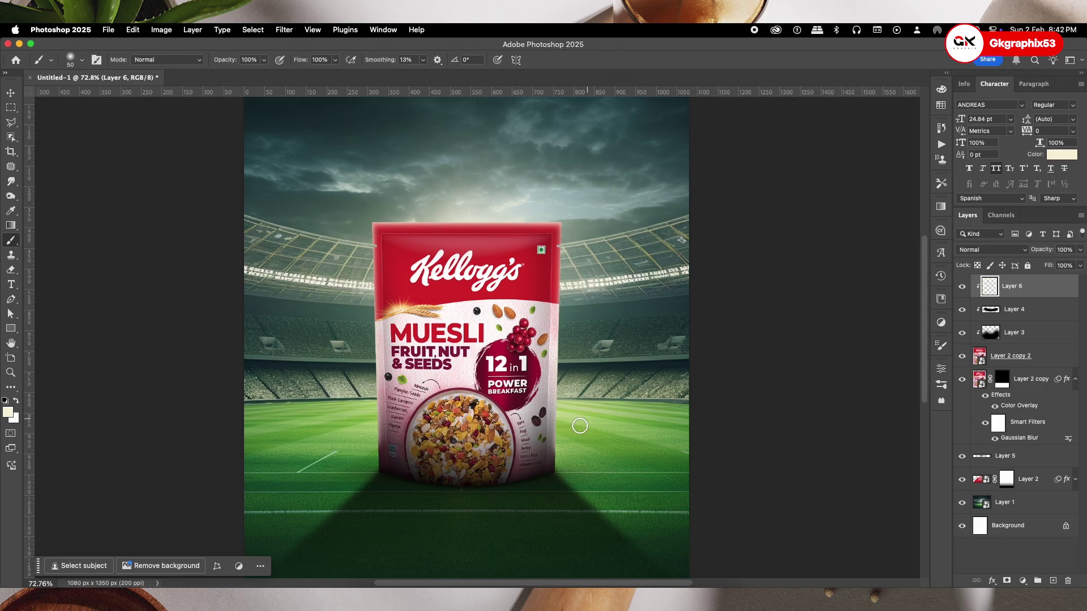
shift+click(572, 232)
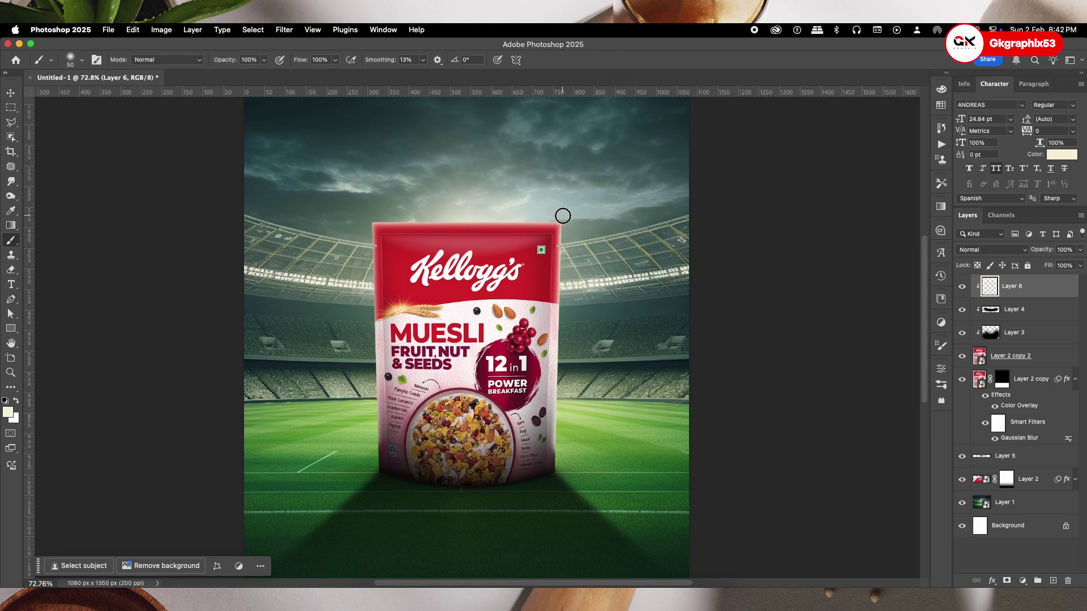
shift+click(379, 216)
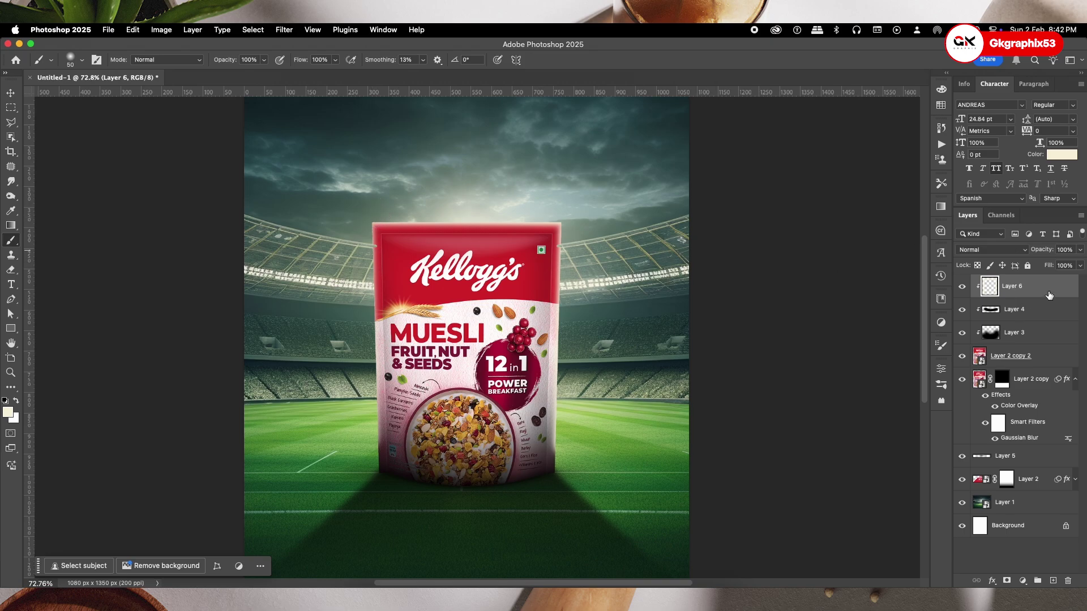
Set the edge-highlight layer, Layer 6, to the Linear Light blending mode with 85% opacity
click(990, 251)
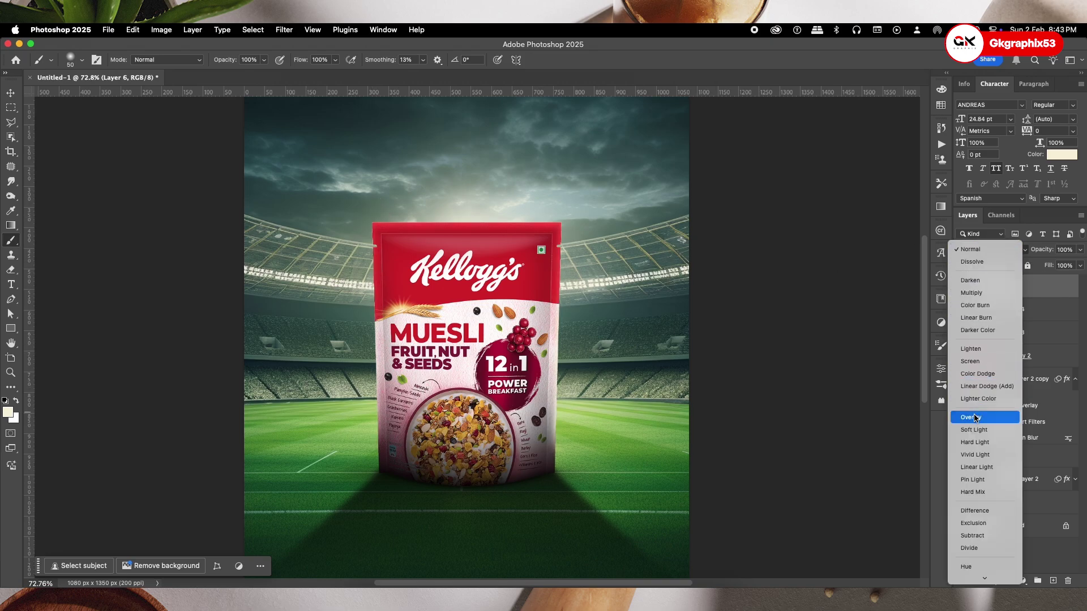
click(979, 456)
click(987, 246)
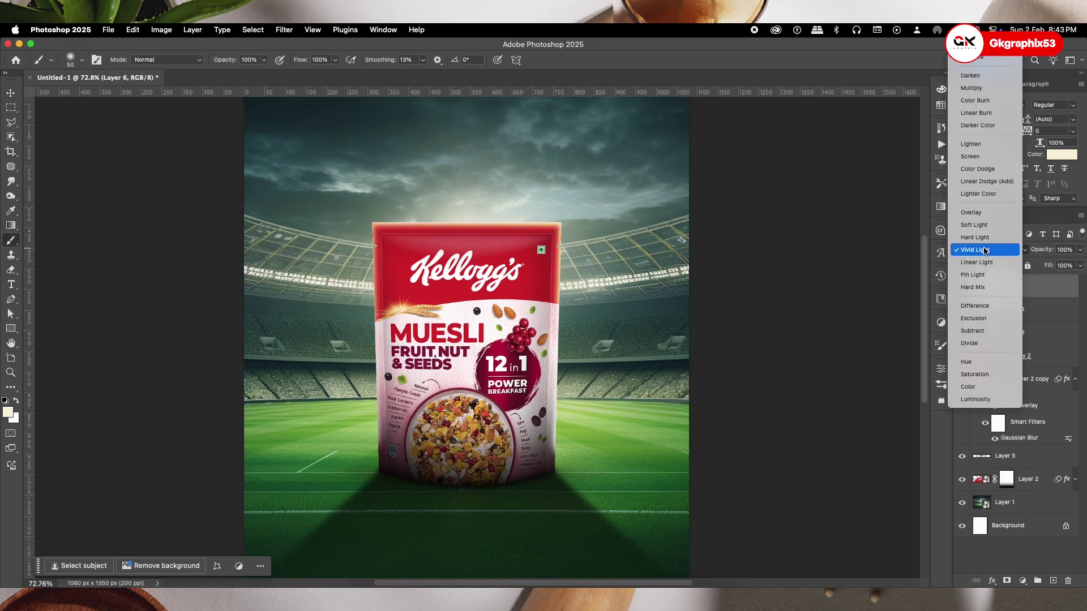
click(983, 262)
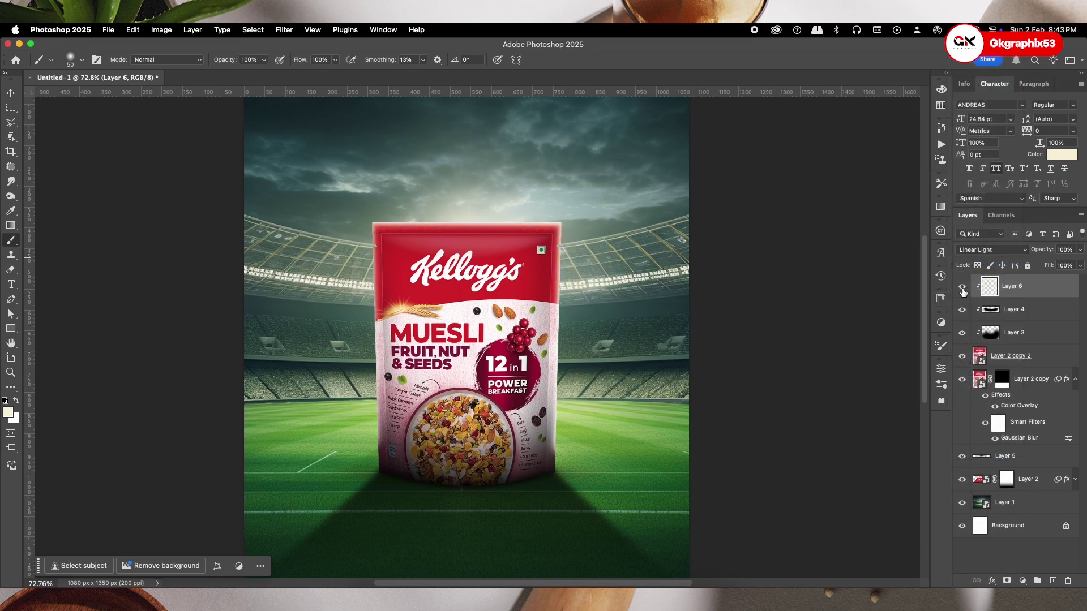
click(1081, 249)
drag(1076, 266, 1073, 267)
click(10, 92)
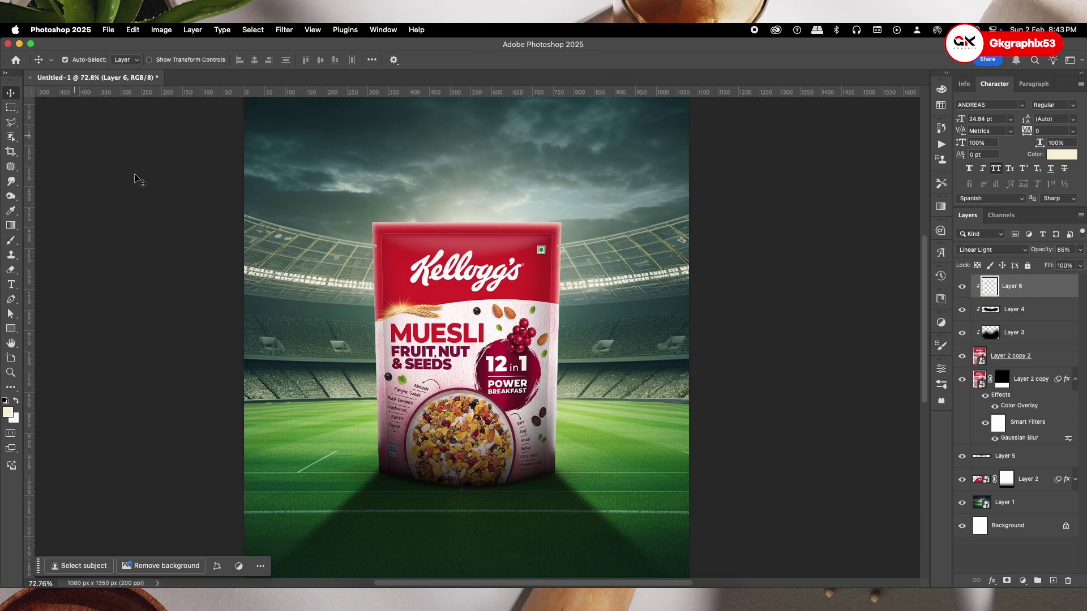
Set the opacity of the cast shadow on Layer 2 to 72% and of the packet shading on Layer 3 to 78%
scroll(538, 292, down, 3)
scroll(504, 298, up, 2)
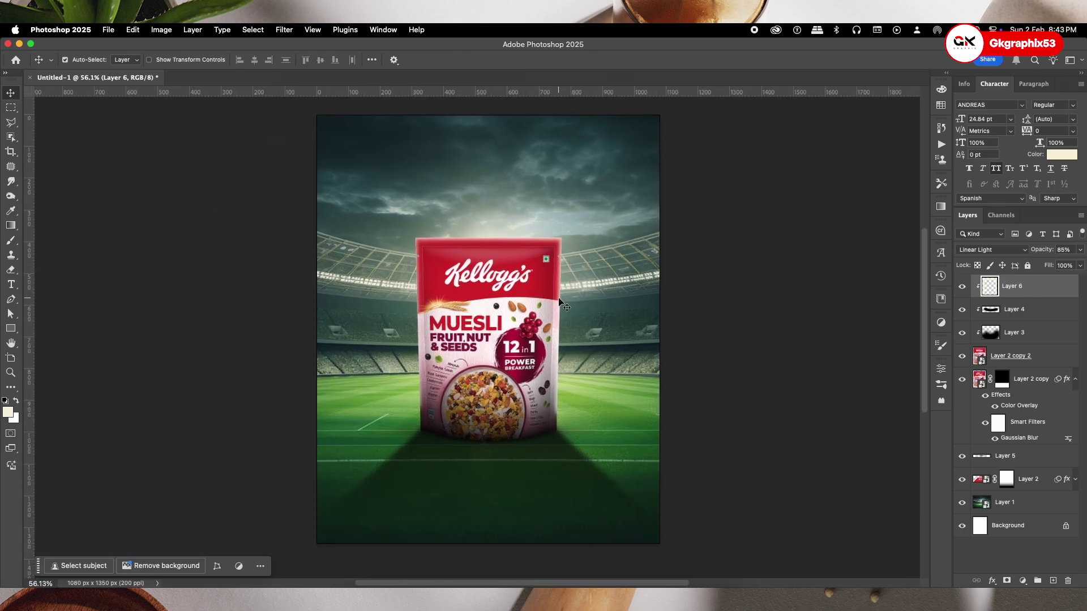
click(549, 297)
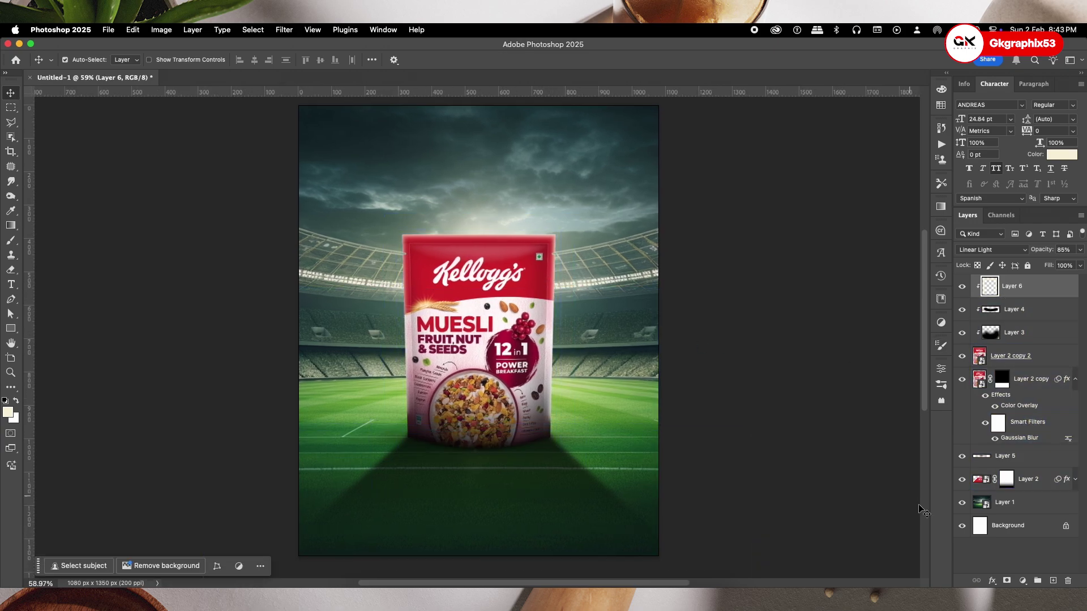
click(1022, 479)
click(1082, 249)
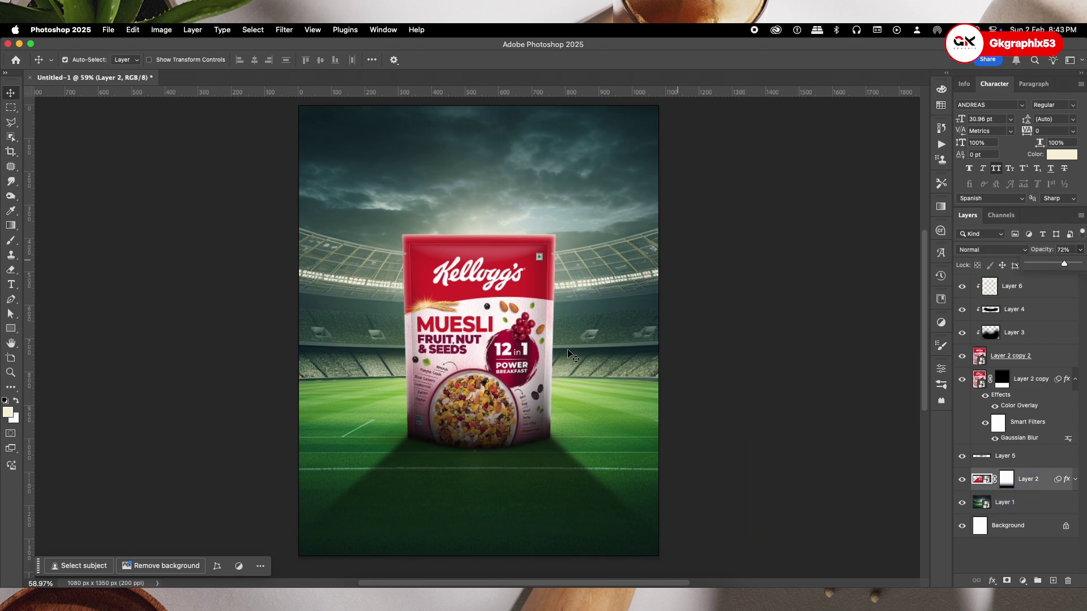
click(1020, 332)
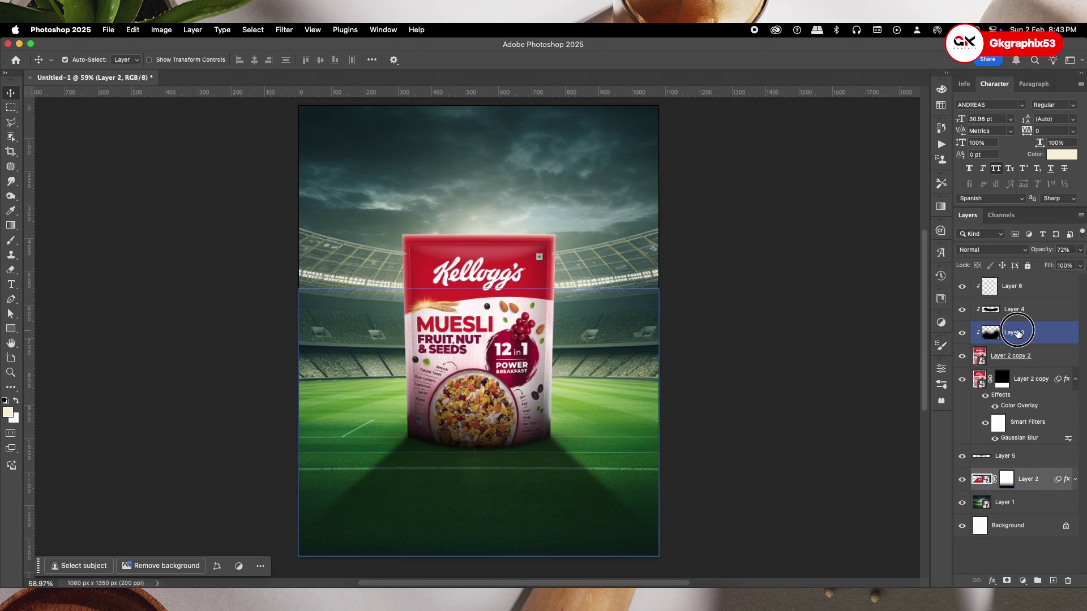
click(1082, 249)
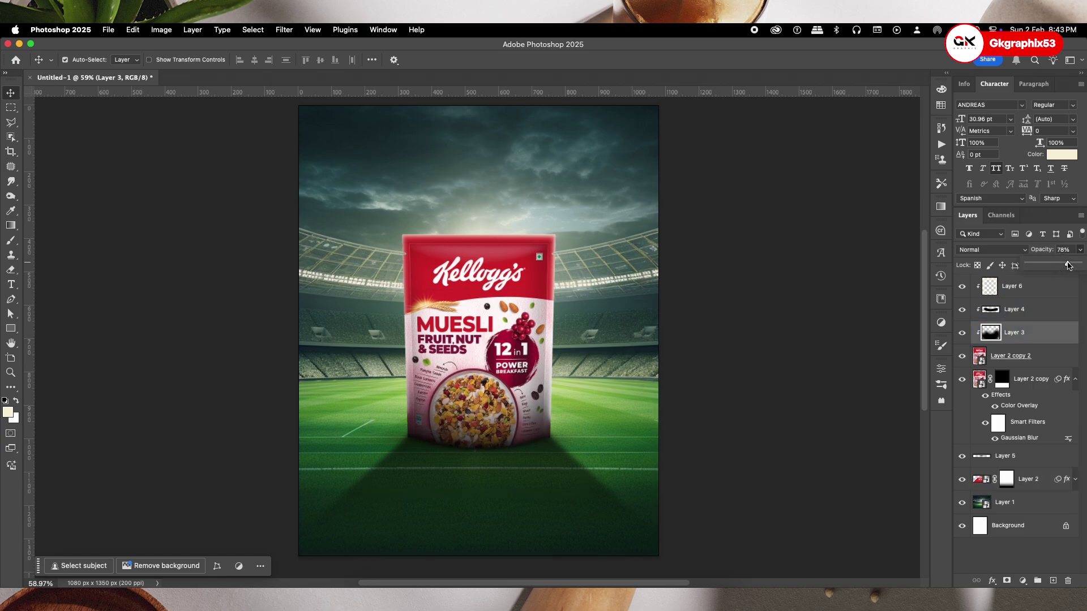
click(10, 92)
Create a new layer above Layer 1 and paint one large soft cream glow behind the packet
click(1040, 478)
click(1040, 504)
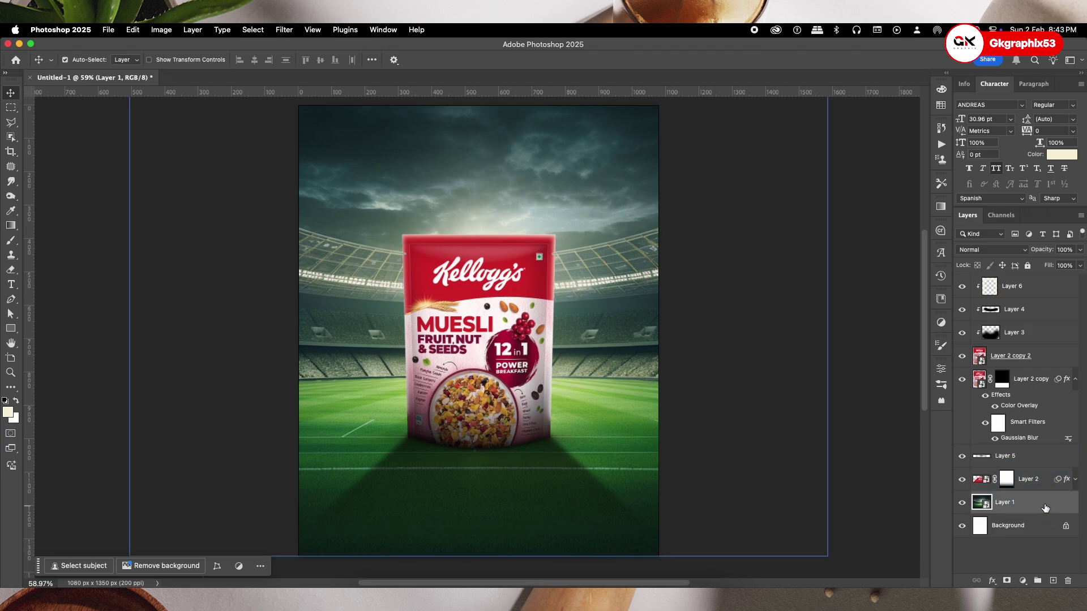
click(1052, 582)
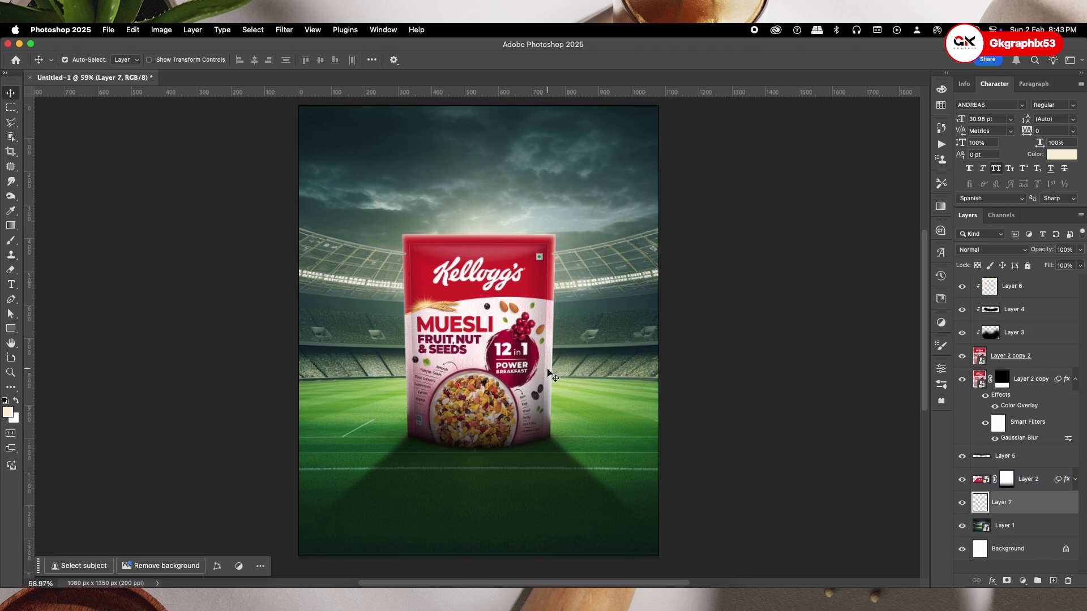
key(b)
key(bracketright)
key(bracketright)
key(bracketright)
key(bracketright)
key(bracketright)
key(bracketright)
key(bracketright)
key(bracketright)
key(bracketright)
key(bracketright)
key(bracketright)
key(bracketright)
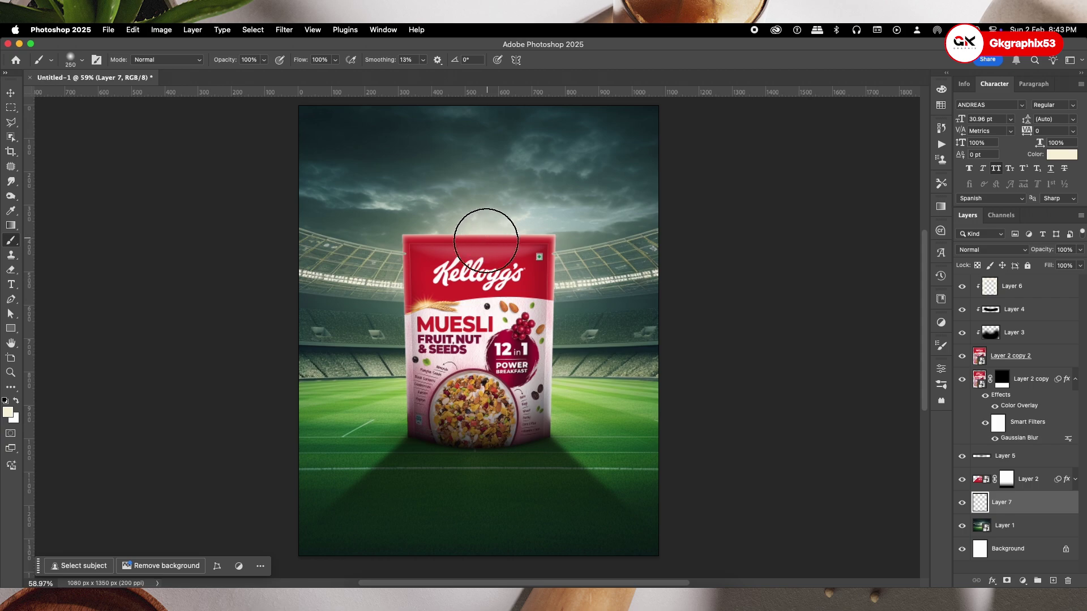
Stretch the cream glow on Layer 7 to about 254% width and 128% height, centre it behind the packet, and set it to Overlay blending
key(super+t)
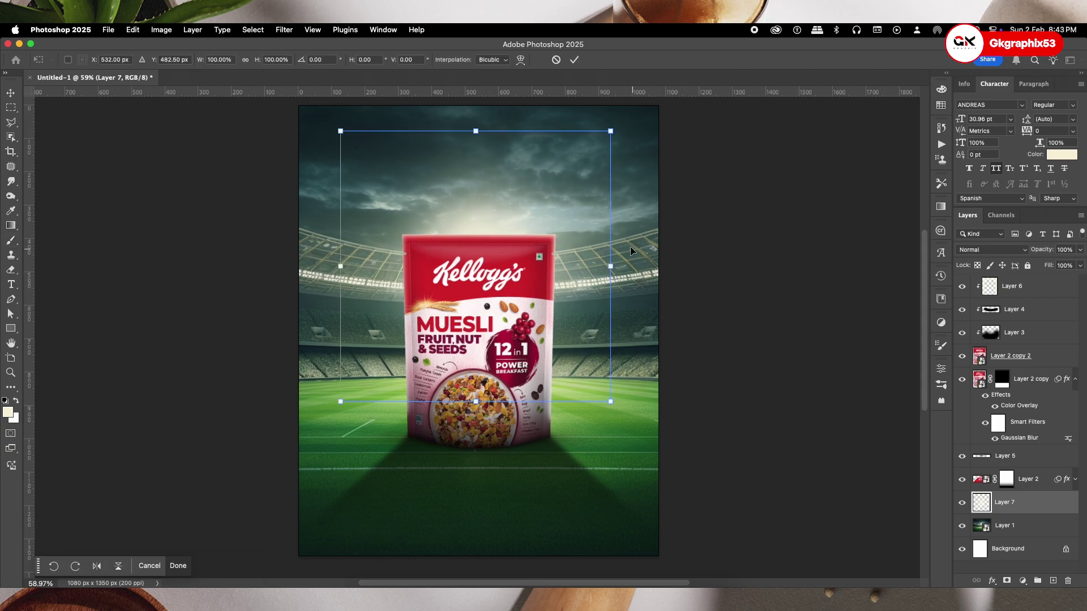
drag(610, 267, 821, 259)
drag(638, 250, 642, 261)
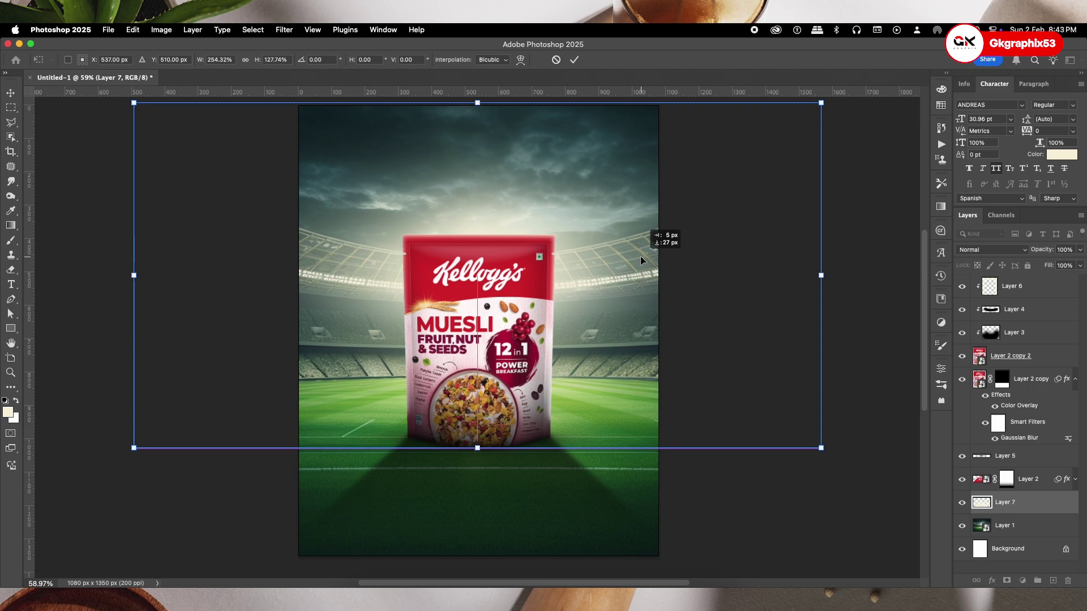
click(574, 59)
click(988, 250)
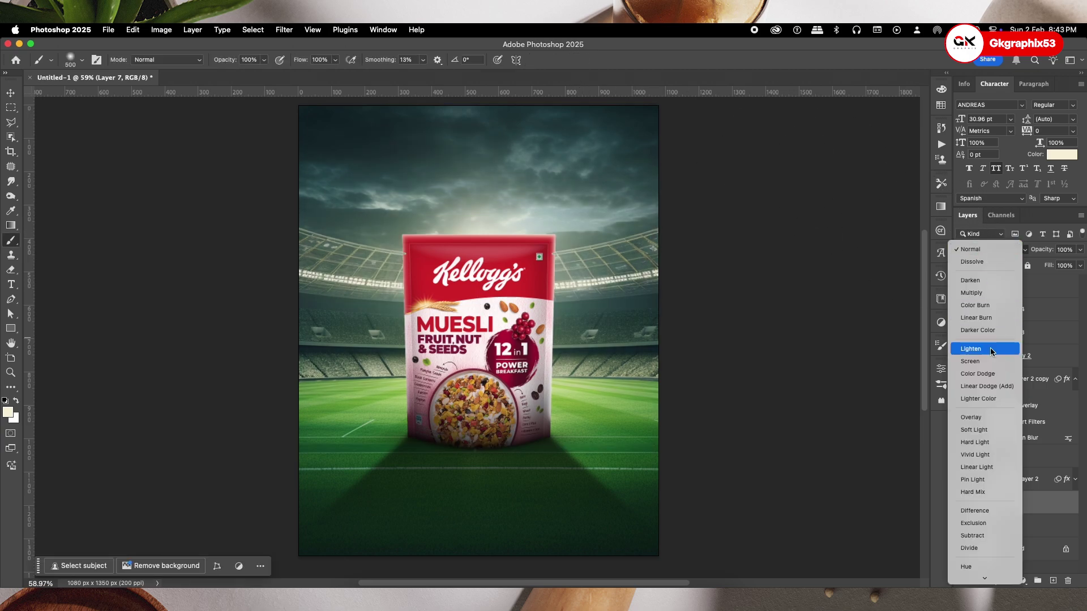
click(997, 420)
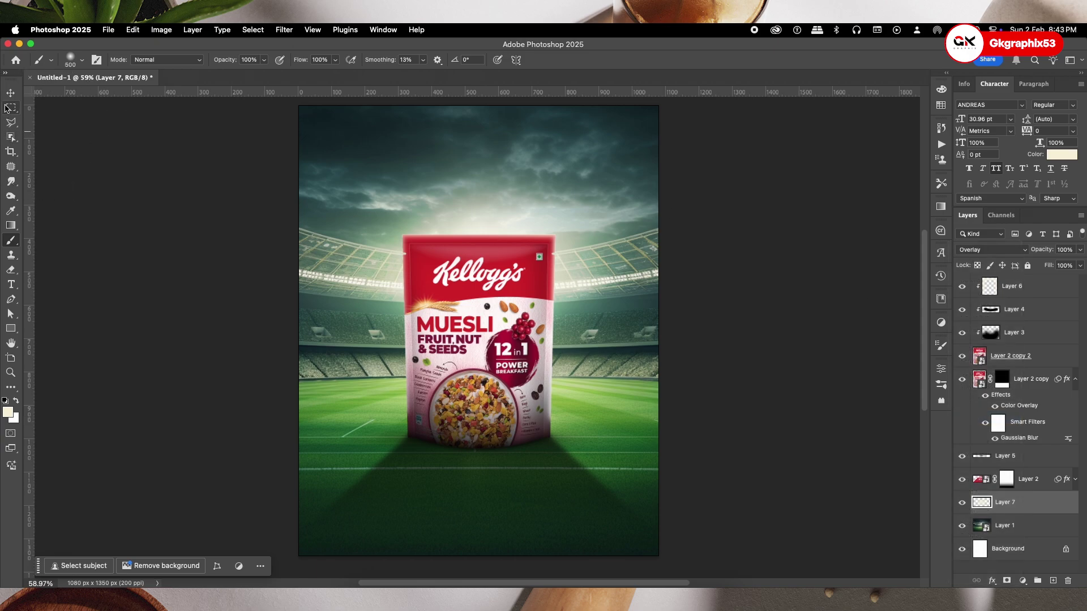
Draw a cream rectangle about 392 x 609 px above Layer 7, extending from the packet's left edge past the canvas edge
click(10, 93)
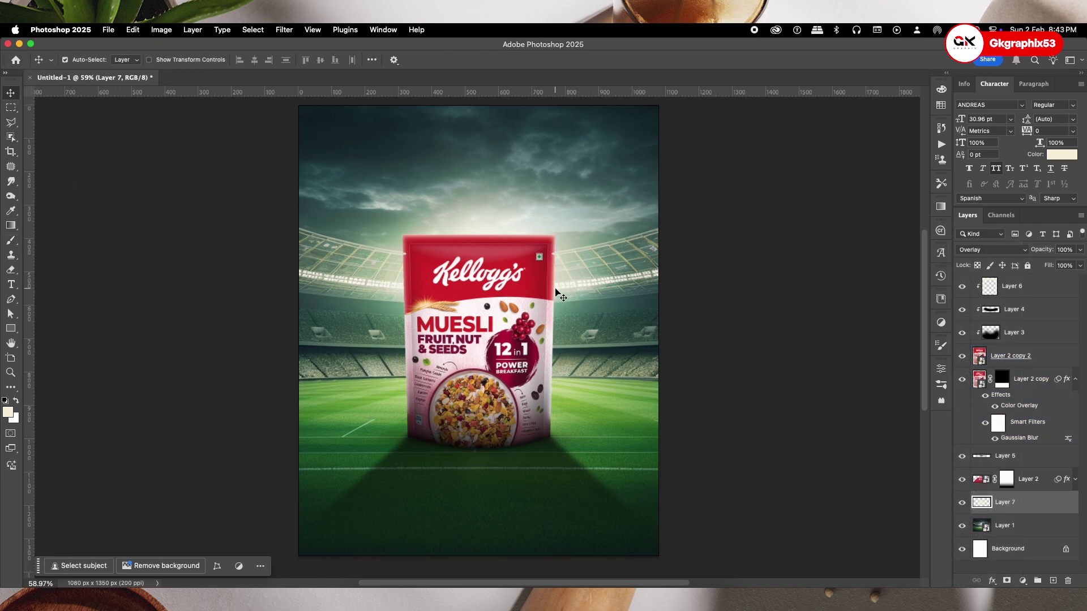
click(1013, 526)
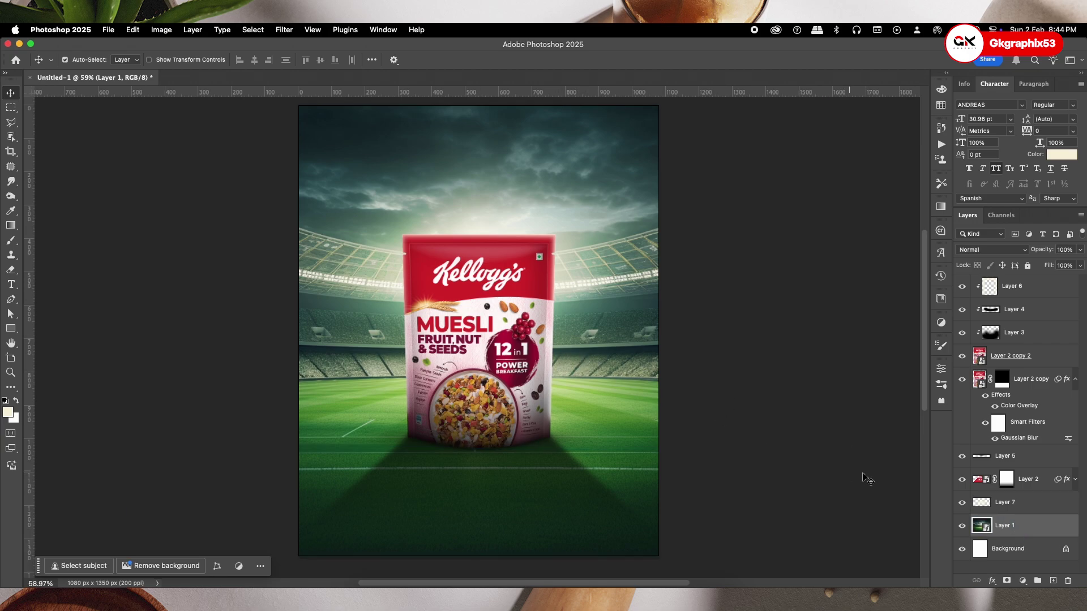
click(1005, 508)
key(shift+alt+o)
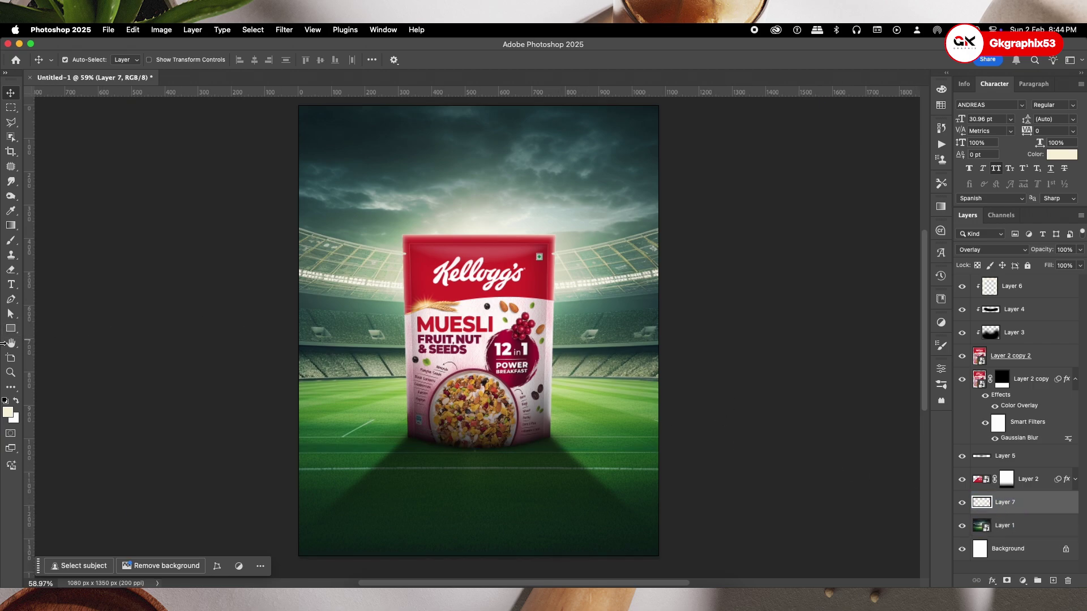
click(9, 331)
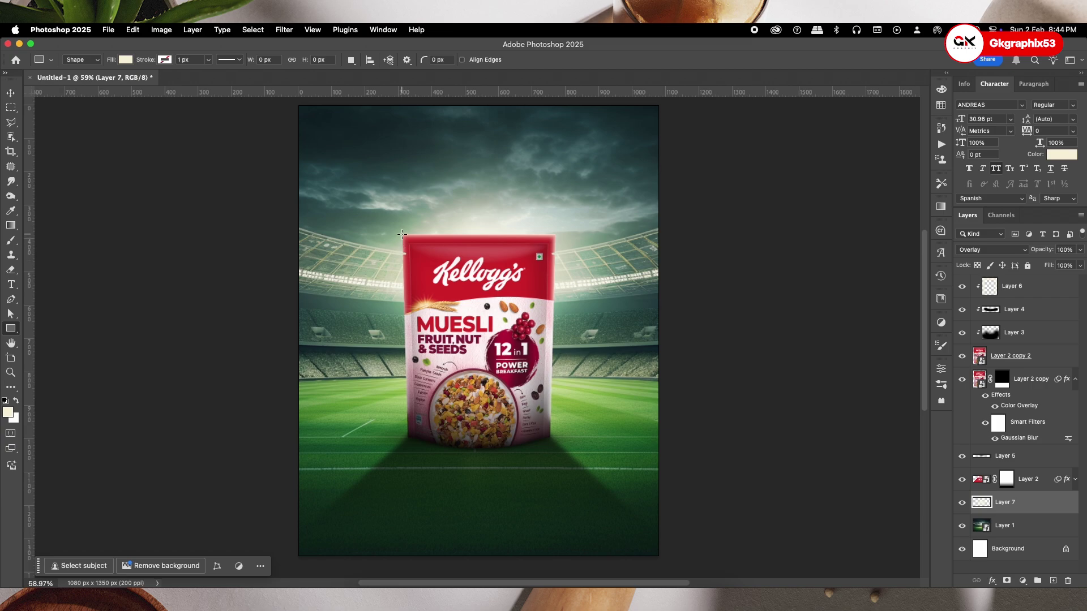
drag(402, 234, 272, 437)
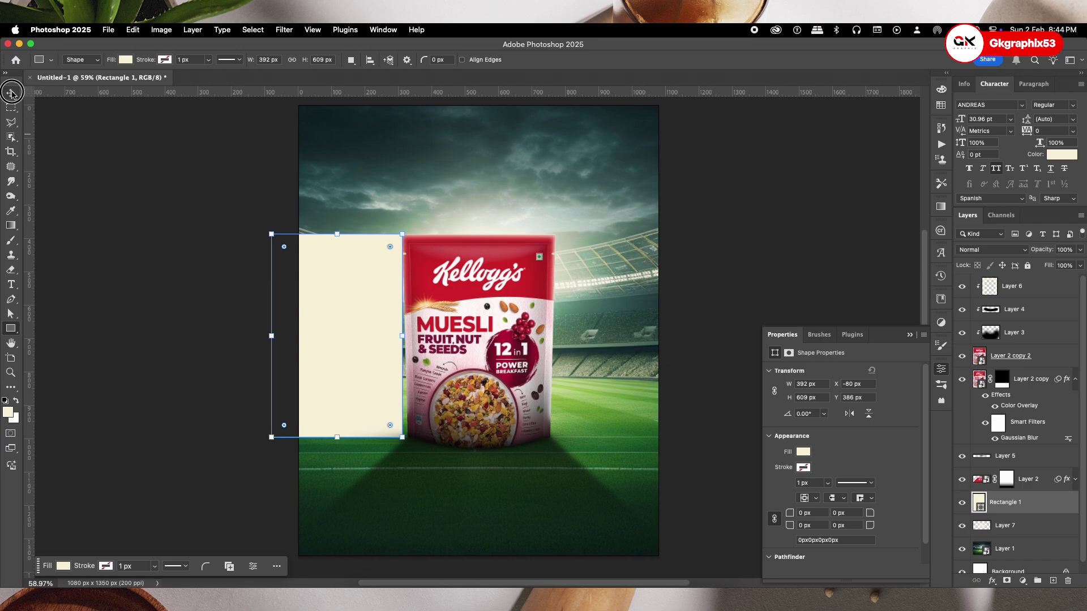
Distort the cream rectangle into a slanted light beam that follows the packet's left edge and the left edge of its cast shadow
key(super+t)
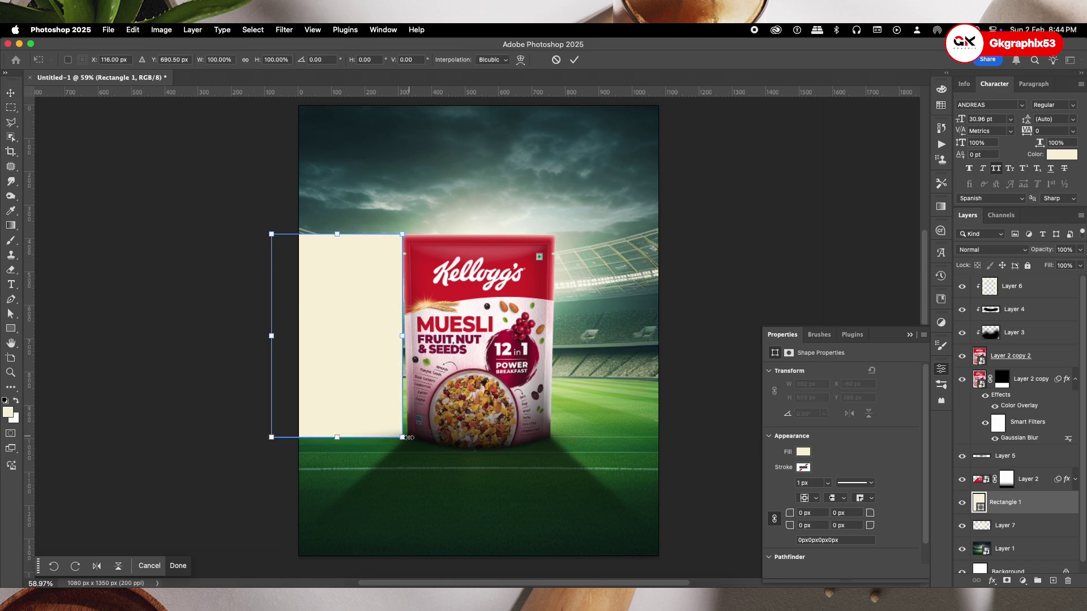
drag(404, 439, 408, 440)
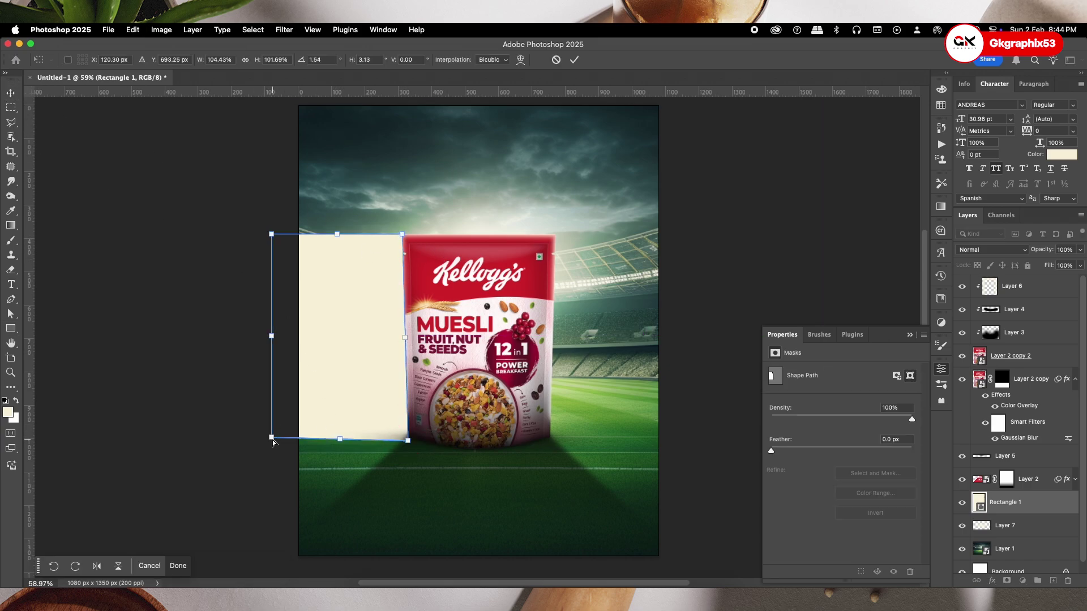
drag(271, 437, 227, 513)
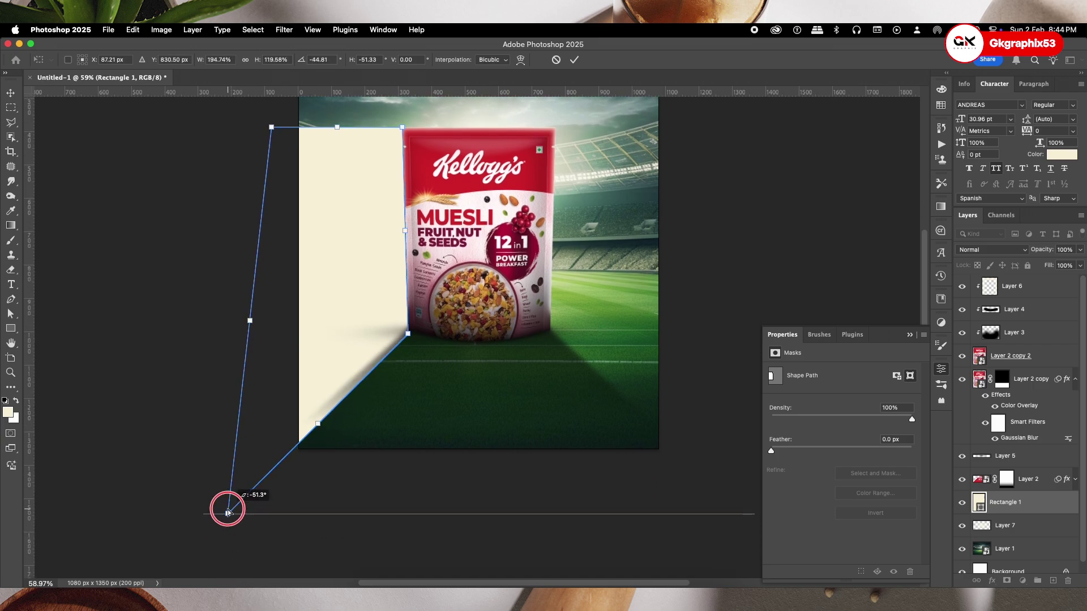
drag(361, 328, 368, 401)
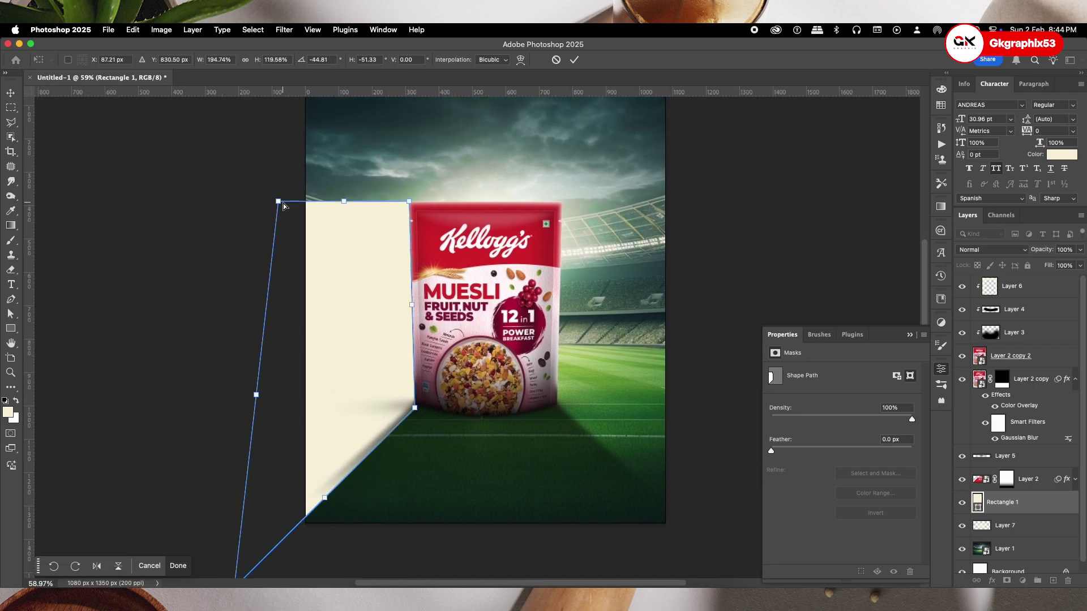
drag(283, 206, 167, 435)
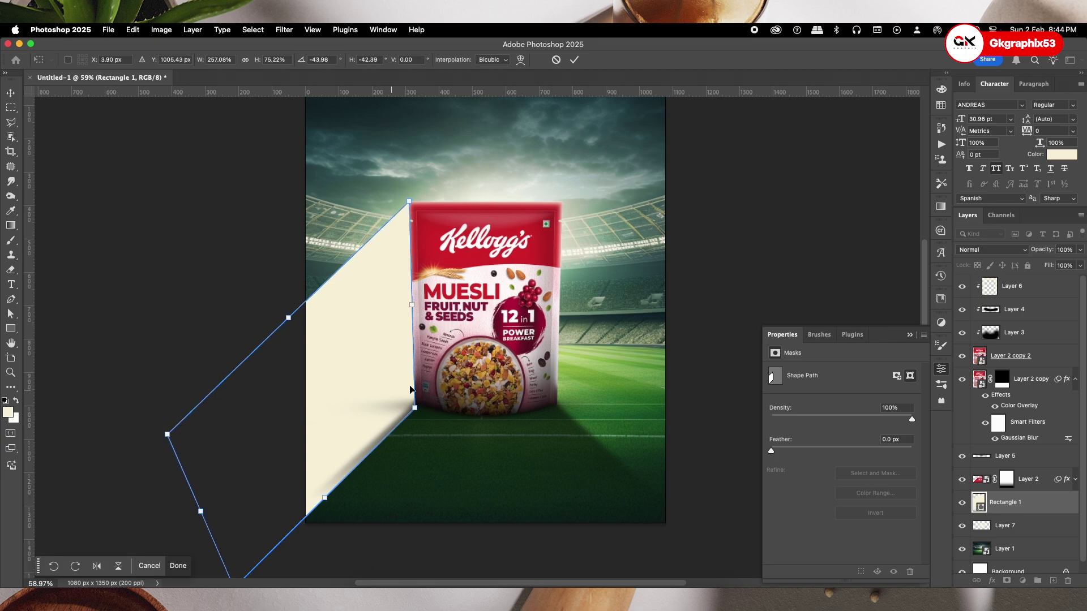
click(574, 60)
key(super+0)
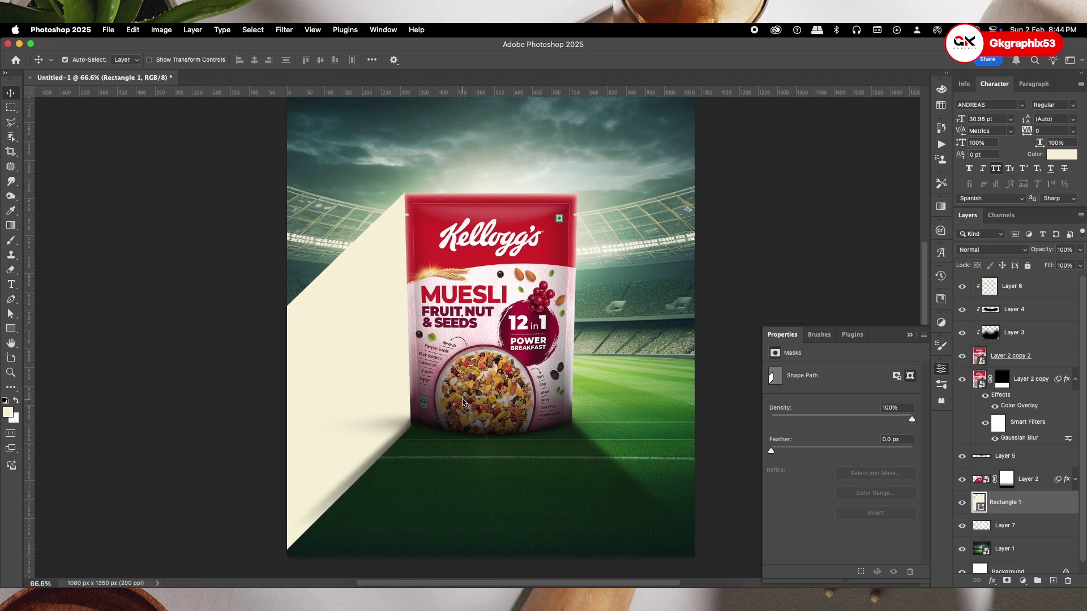
Fine-tune the left light beam by raising its lower corner slightly to match the shadow's edge
key(super+t)
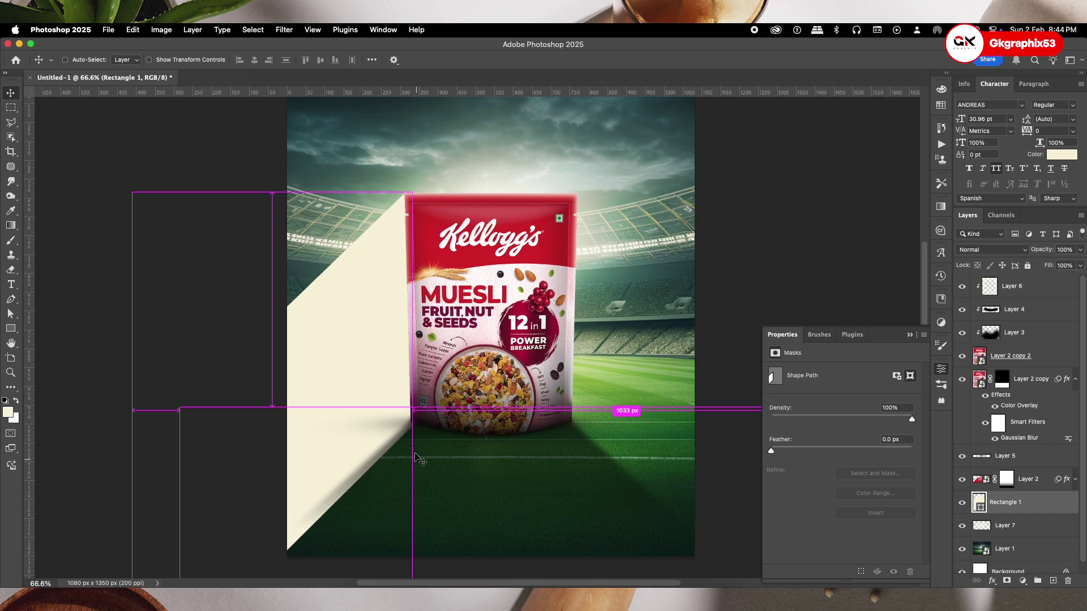
scroll(412, 413, down, 3)
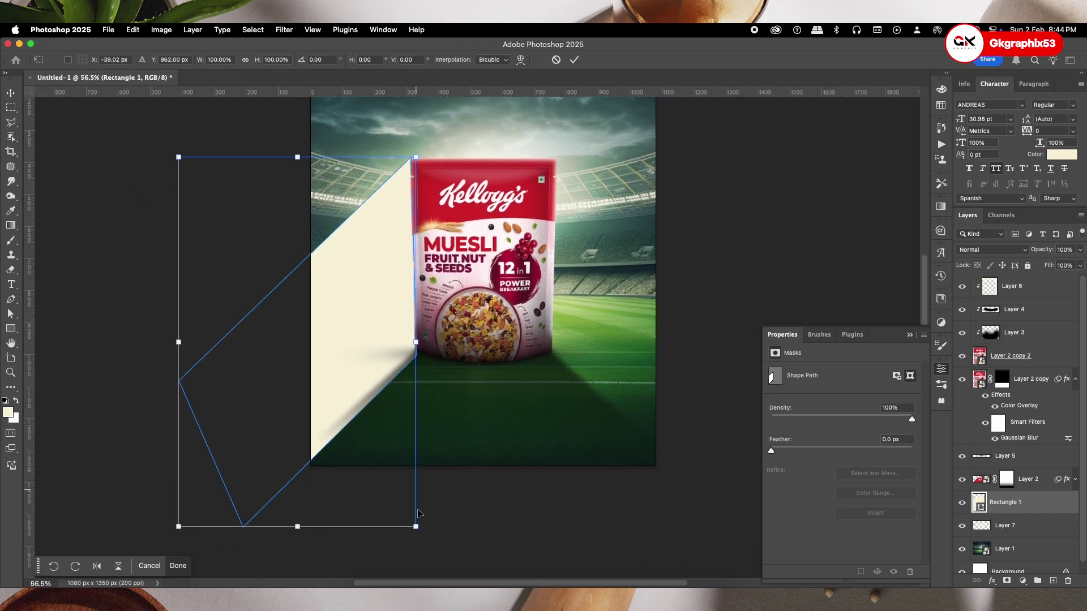
drag(417, 528, 417, 512)
key(Return)
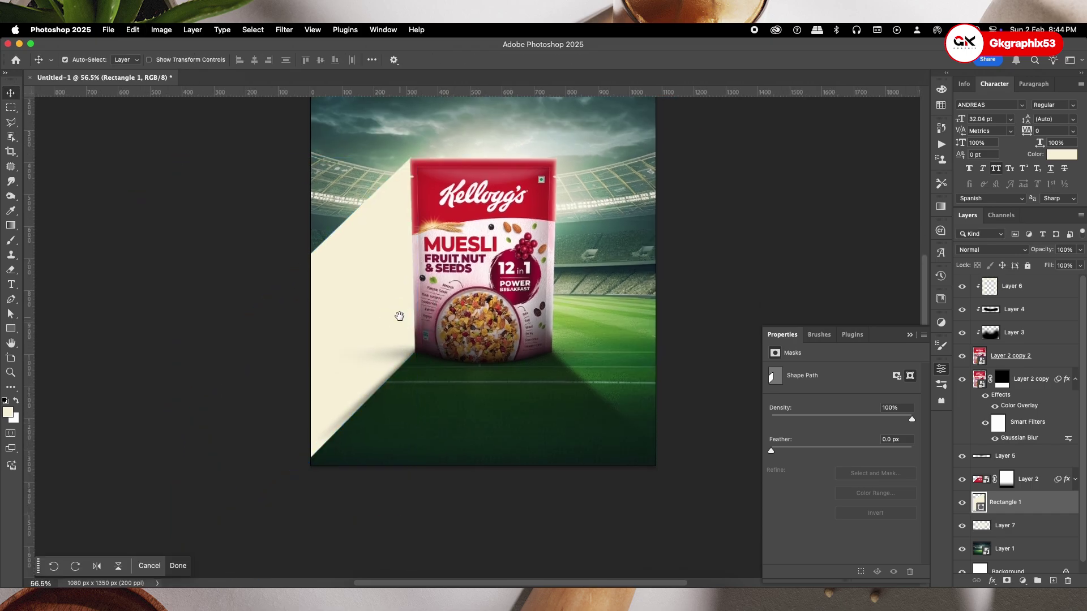
scroll(400, 315, up, 2)
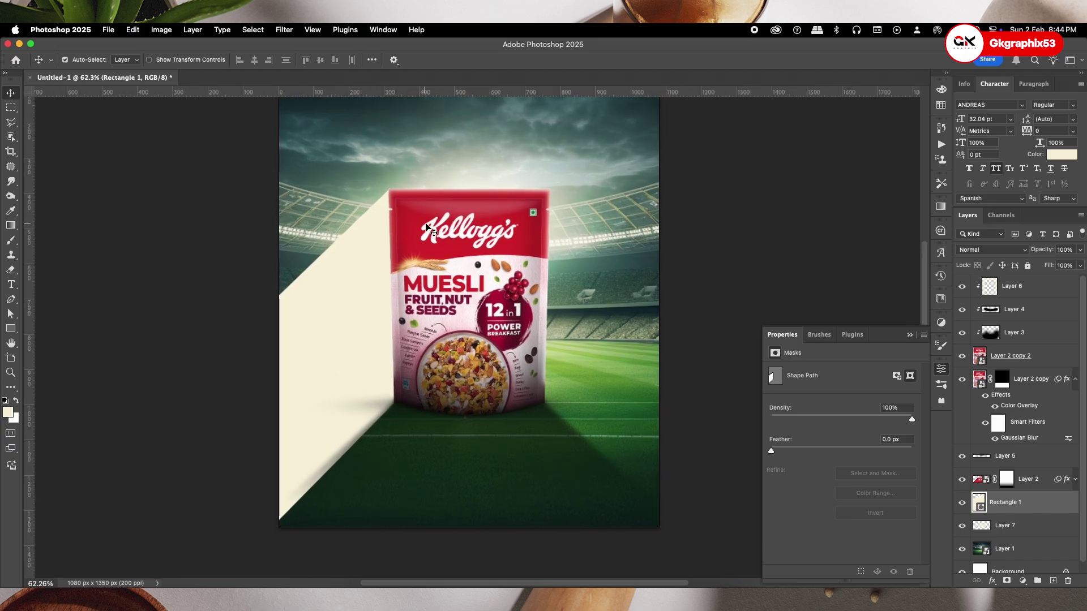
Convert the light-beam shape to a smart object and apply a Gaussian Blur with a 12 px radius
scroll(470, 259, up, 1)
click(284, 29)
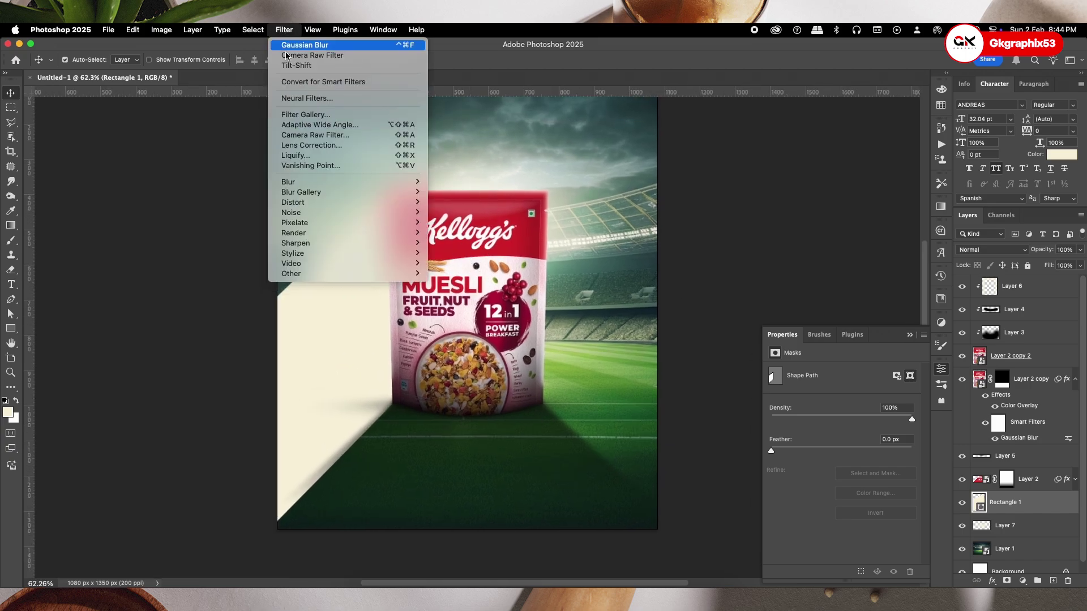
mouse_move(363, 182)
click(440, 223)
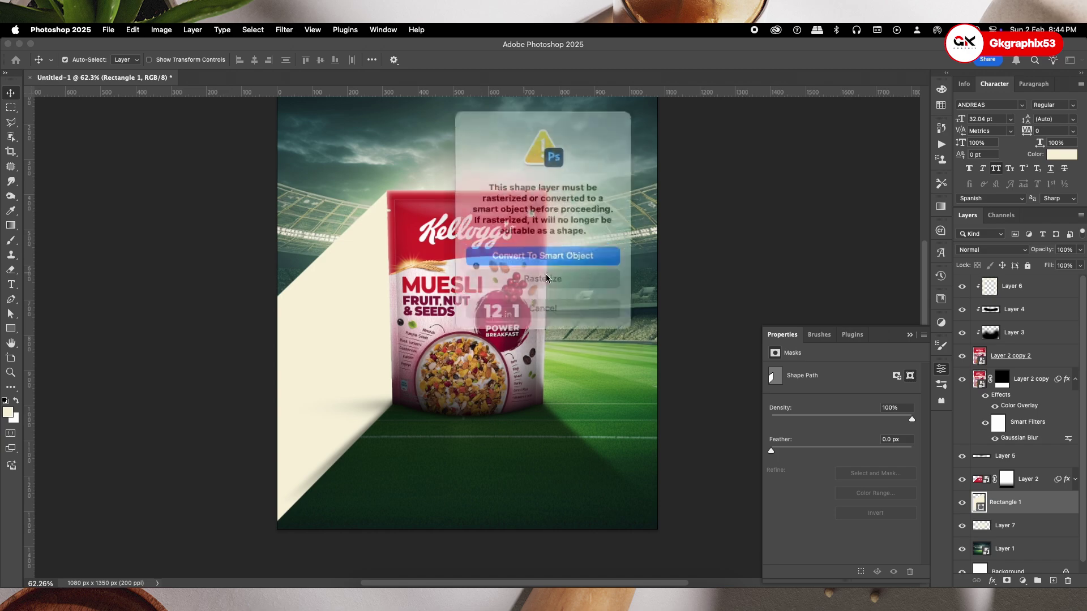
click(573, 250)
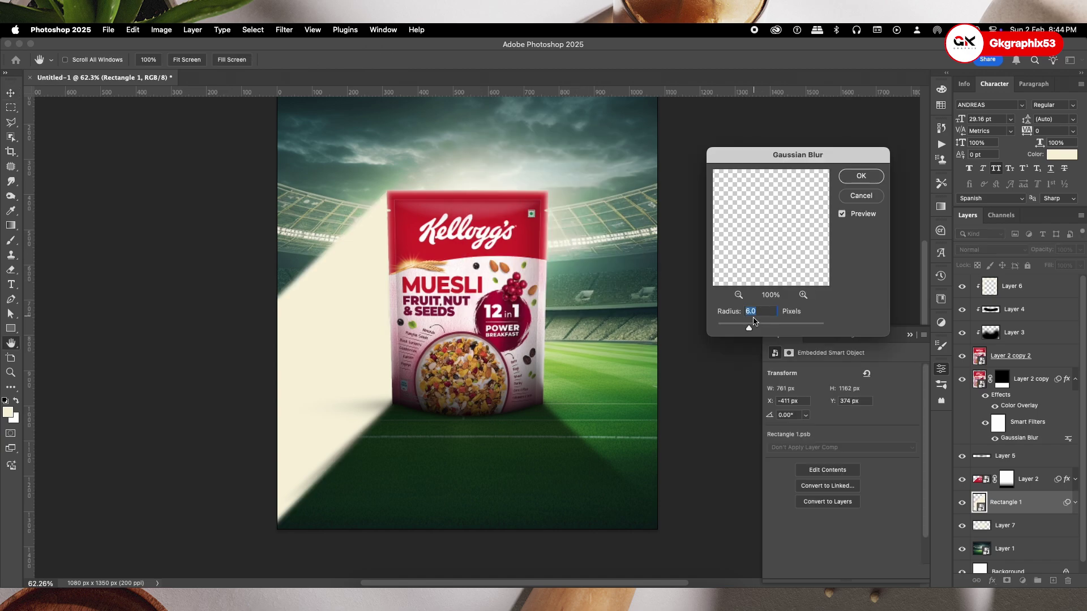
drag(749, 327, 761, 327)
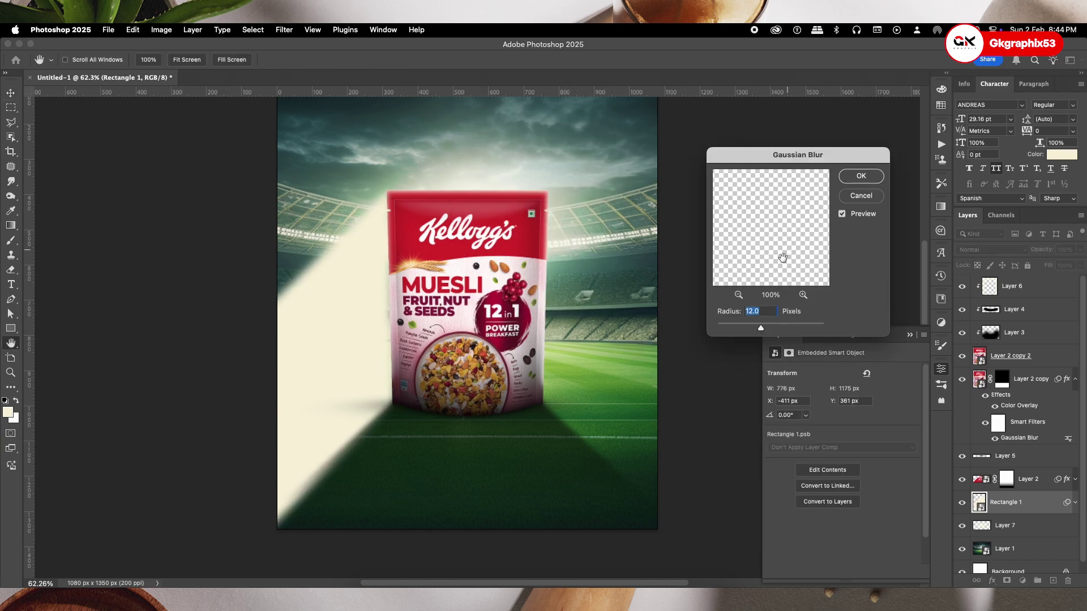
click(866, 189)
Set the light beam's opacity to 16% and move its layer above Layer 5
click(1079, 250)
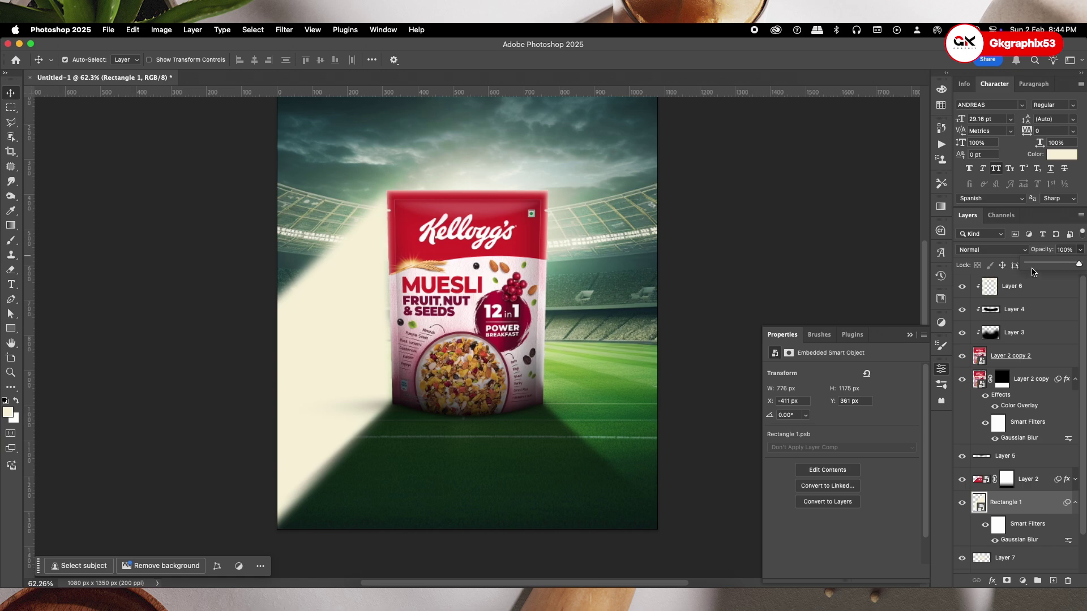
click(1032, 266)
drag(1039, 268, 1034, 268)
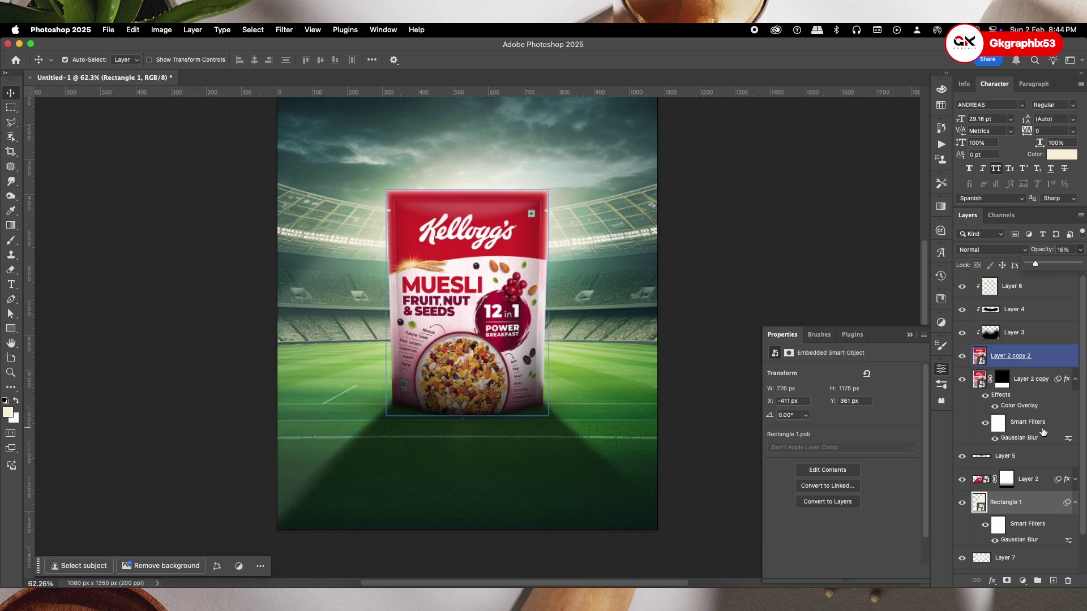
drag(1035, 505, 1026, 464)
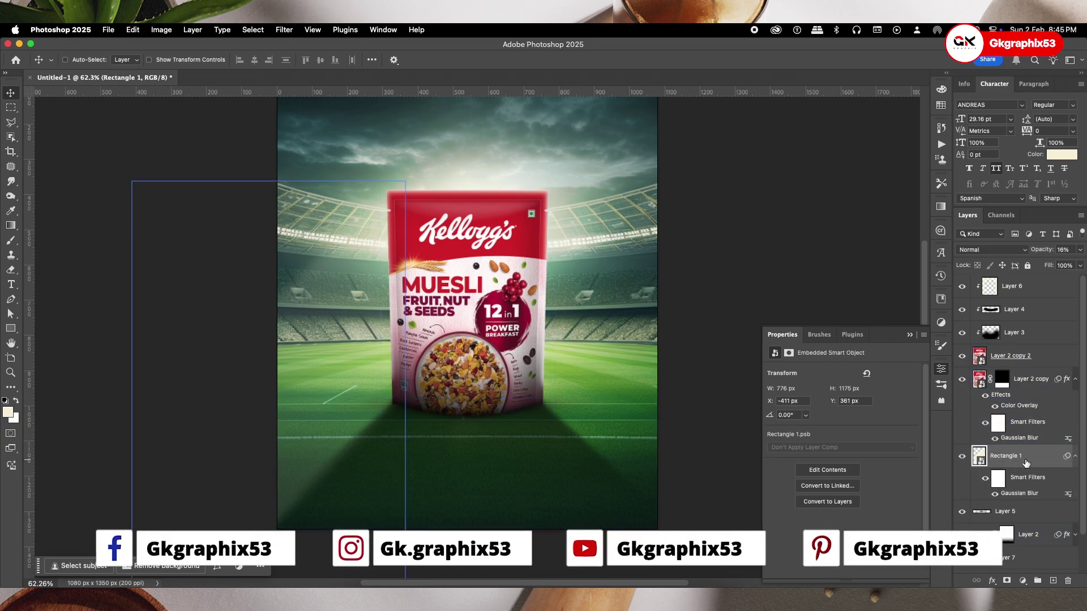
Duplicate the light beam, flip the copy horizontally, and place it along the packet's right side
key(super+j)
key(super+t)
right_click(364, 324)
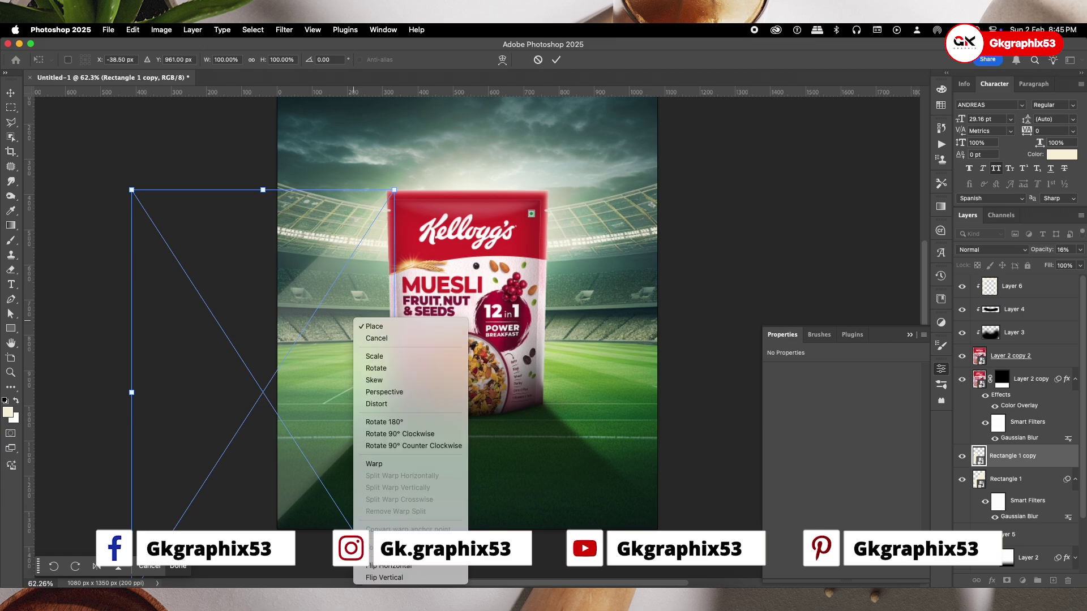
click(387, 566)
drag(333, 357, 656, 340)
scroll(620, 311, up, 1)
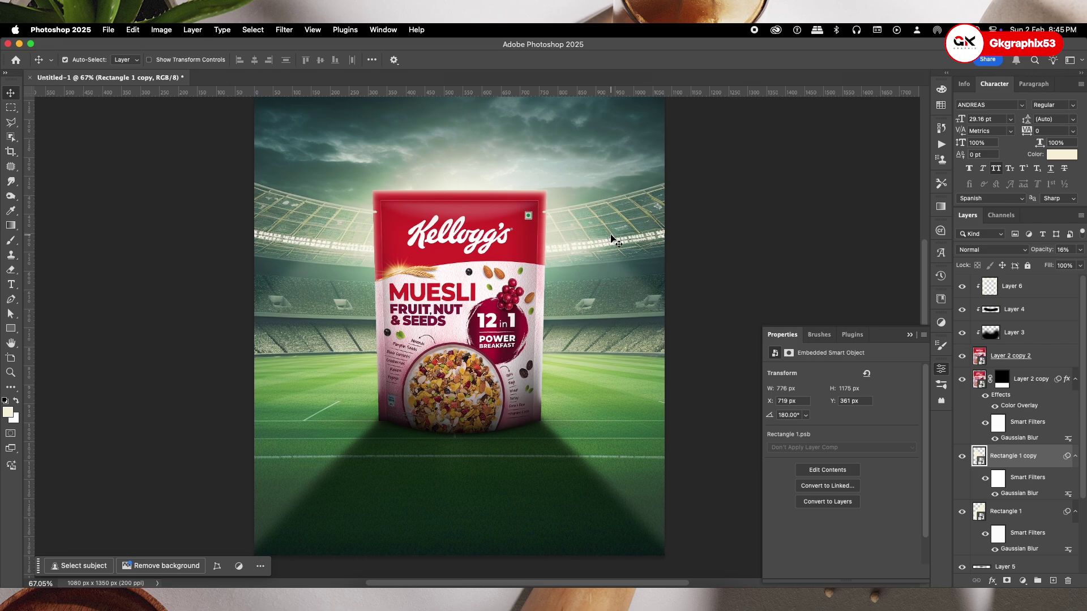
Select both light-beam layers together and set their fill to 83%
scroll(607, 258, down, 3)
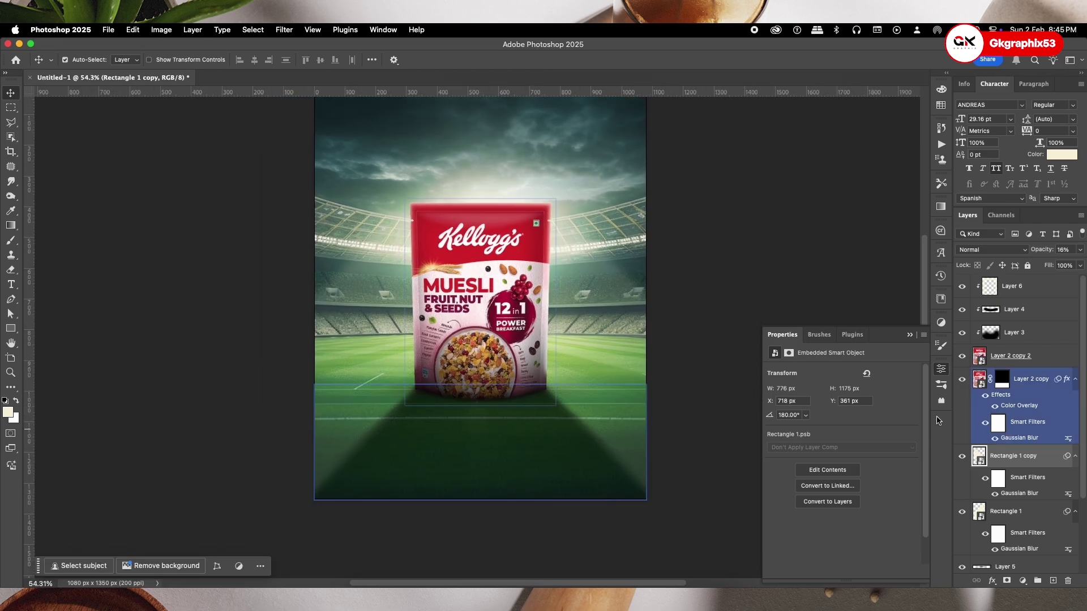
click(624, 327)
shift+click(393, 310)
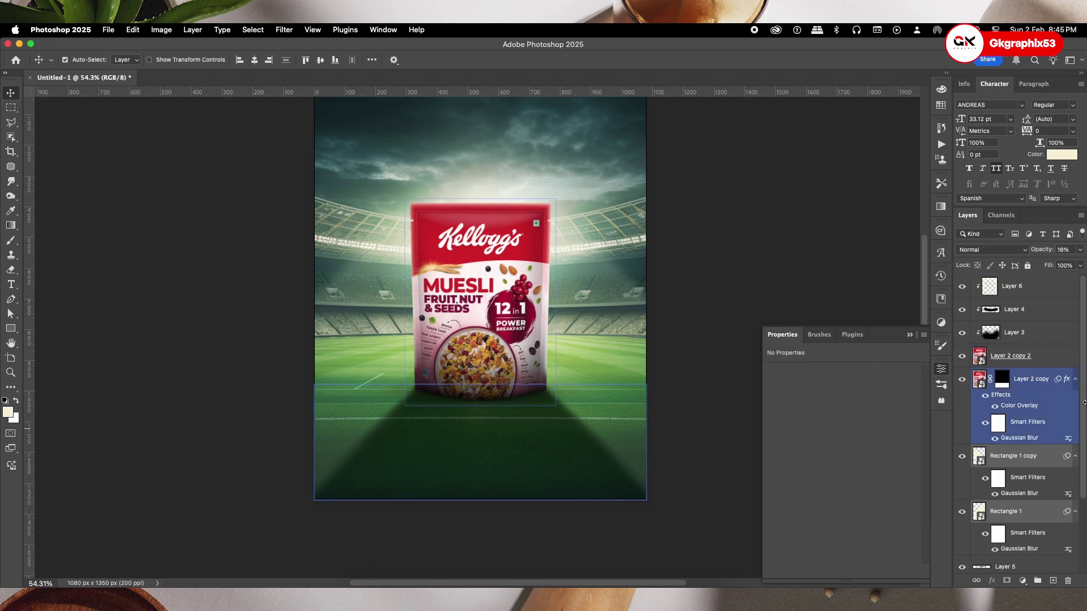
click(1080, 266)
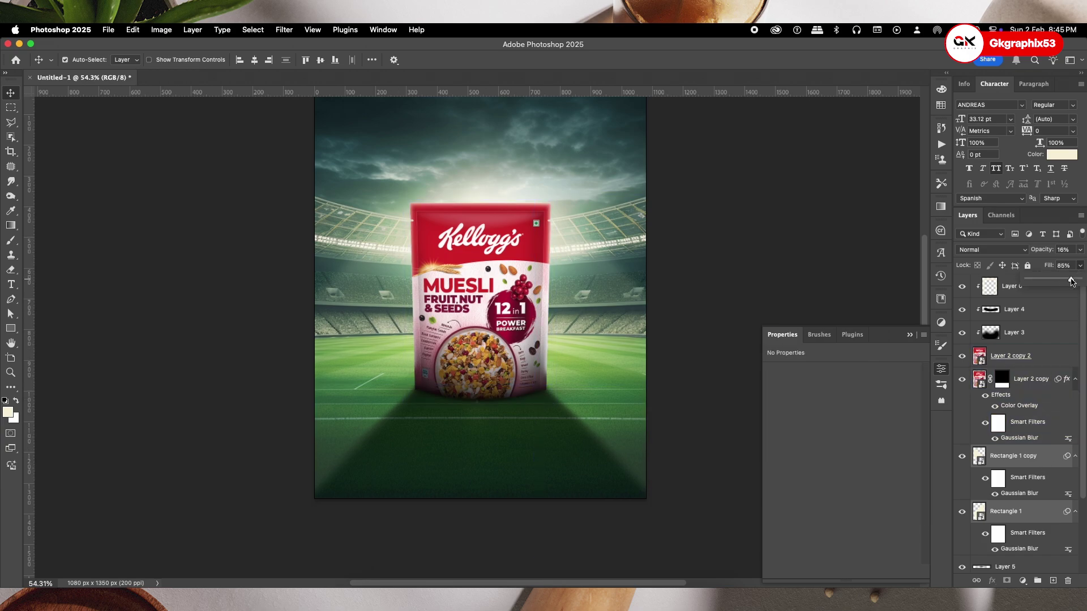
click(910, 334)
drag(666, 275, 676, 289)
Add a new layer above Layer 2 and paint a single soft black spot in the sky with the Brush
scroll(1030, 491, down, 3)
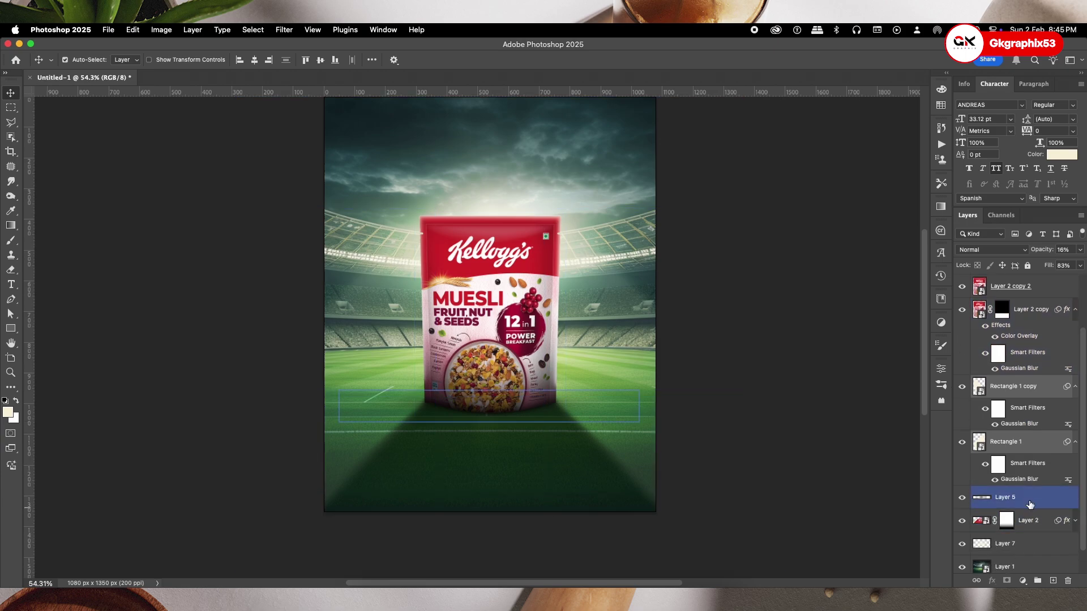
click(1031, 520)
click(1053, 581)
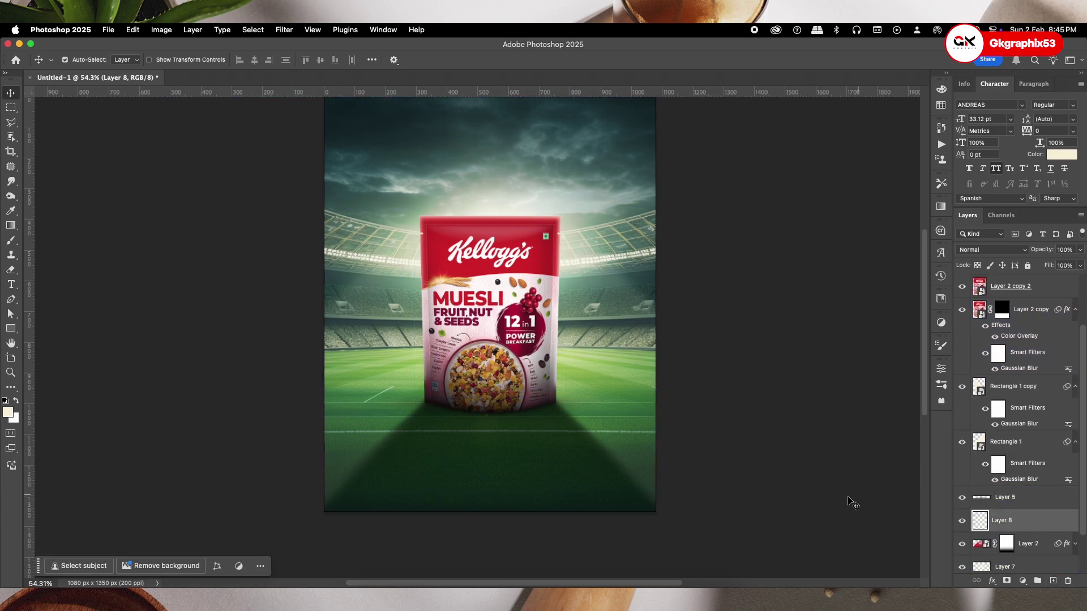
key(b)
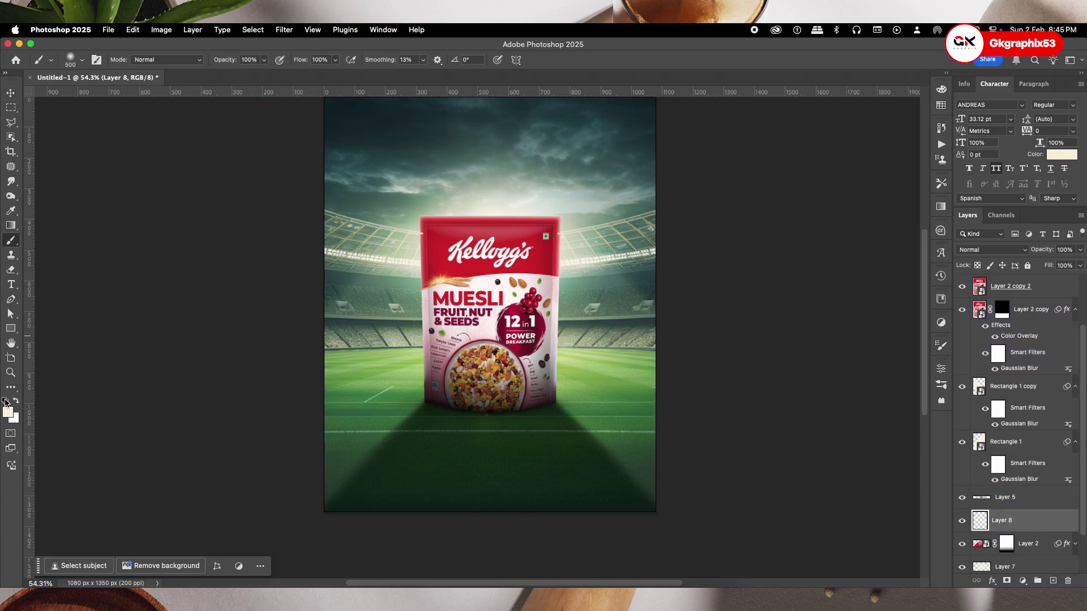
key(d)
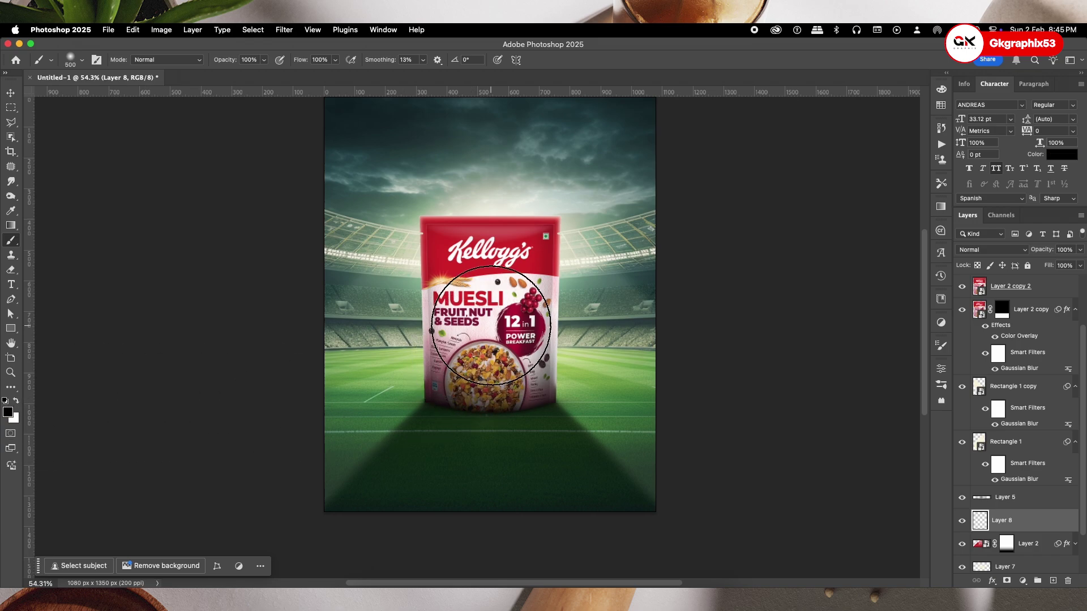
key(bracketleft)
click(481, 173)
Stretch the black spot into a wide band about 506% by 136% and place it behind the packet
key(ctrl+t)
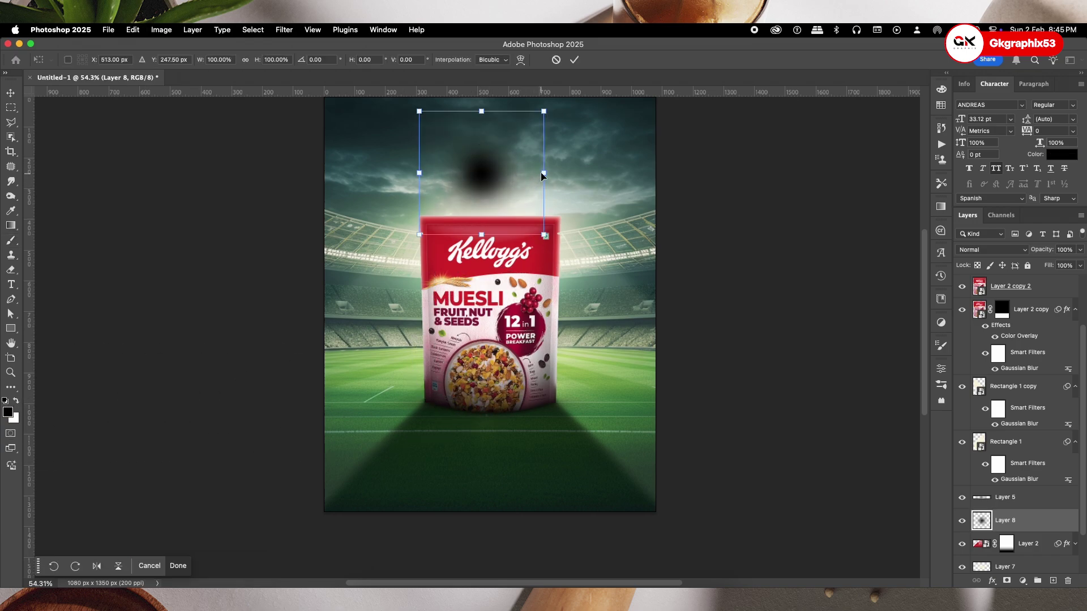
drag(543, 175, 708, 183)
drag(576, 215, 568, 328)
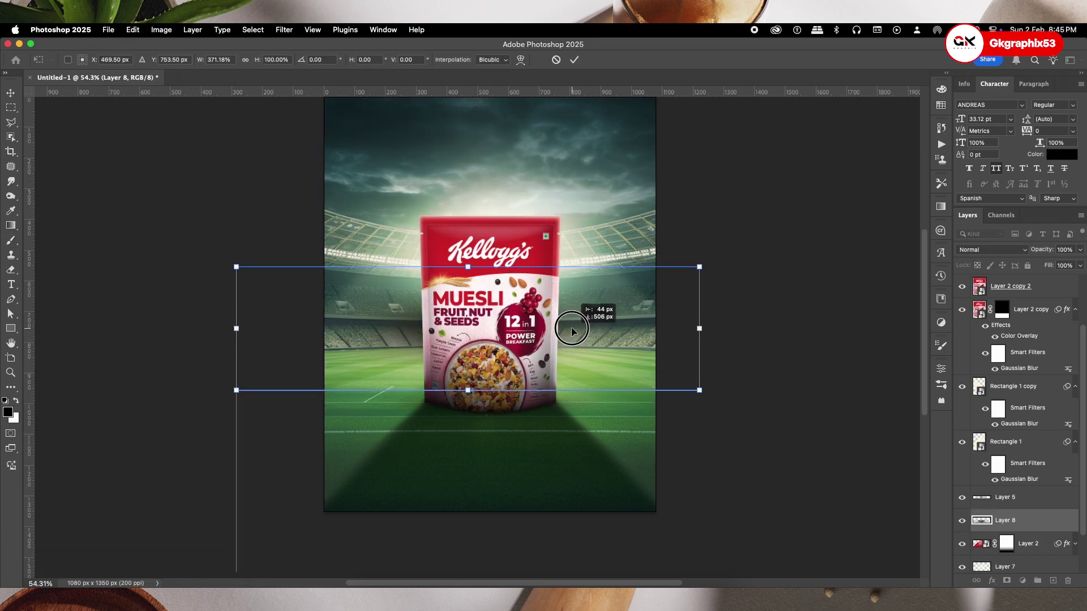
drag(705, 261, 784, 238)
drag(658, 291, 657, 279)
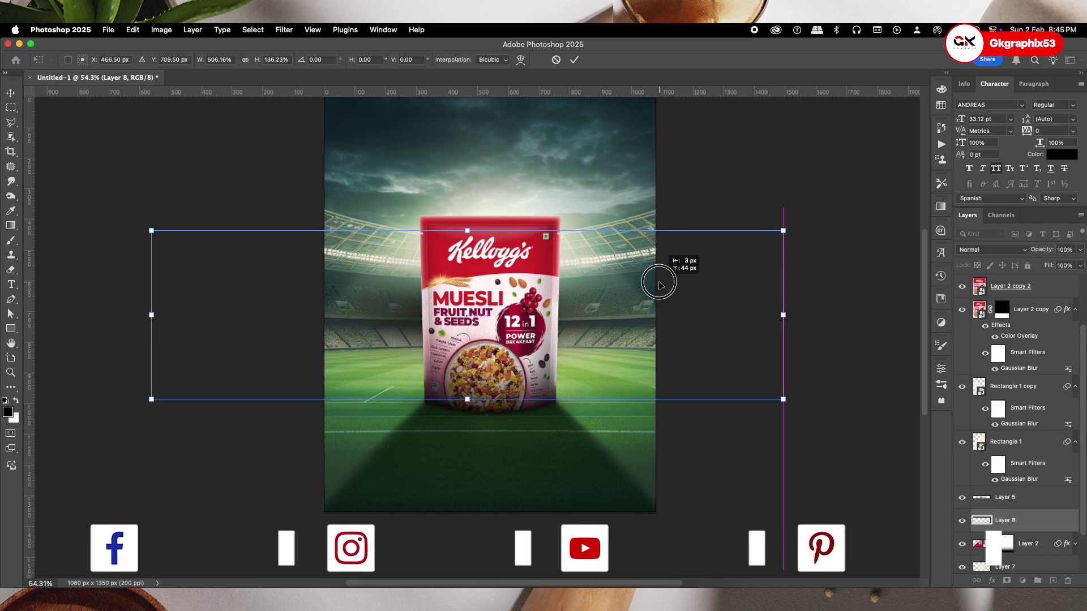
key(Return)
Try the Subtract blend mode on the black spot's layer and delete that layer
click(992, 250)
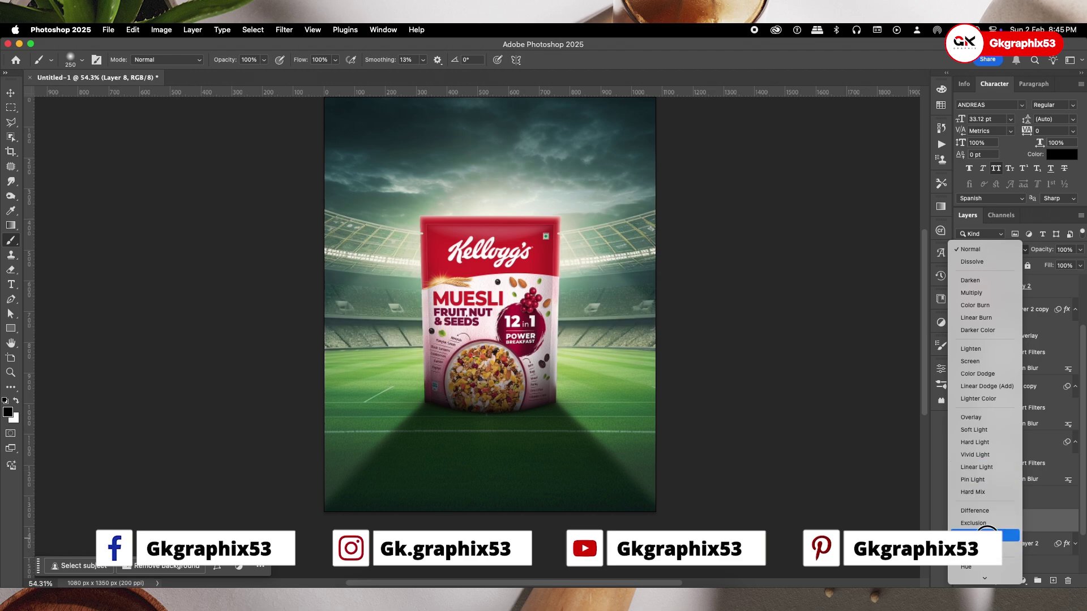
click(985, 536)
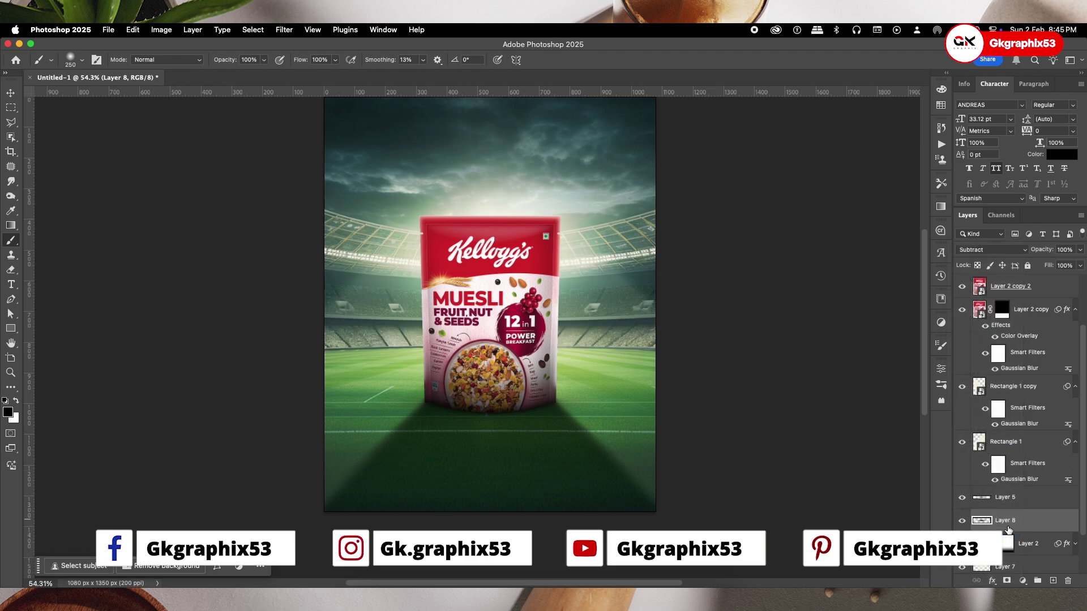
key(Delete)
Add a Hue/Saturation adjustment above Layer 1 with saturation -14 and compare the background with and without it
click(11, 92)
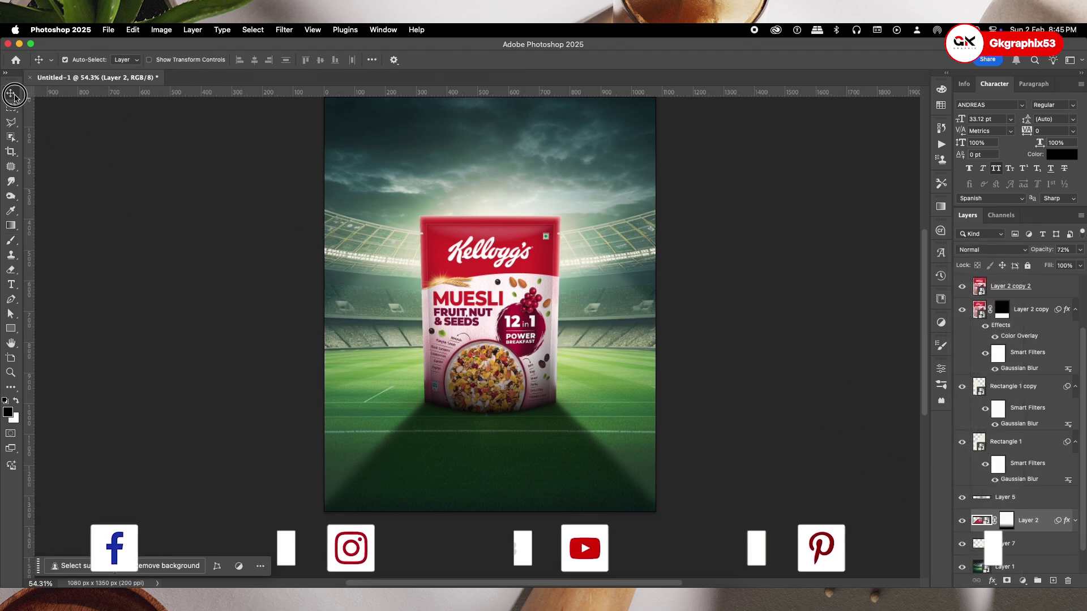
mouse_move(538, 281)
mouse_down()
mouse_move(514, 304)
mouse_move(526, 306)
mouse_up()
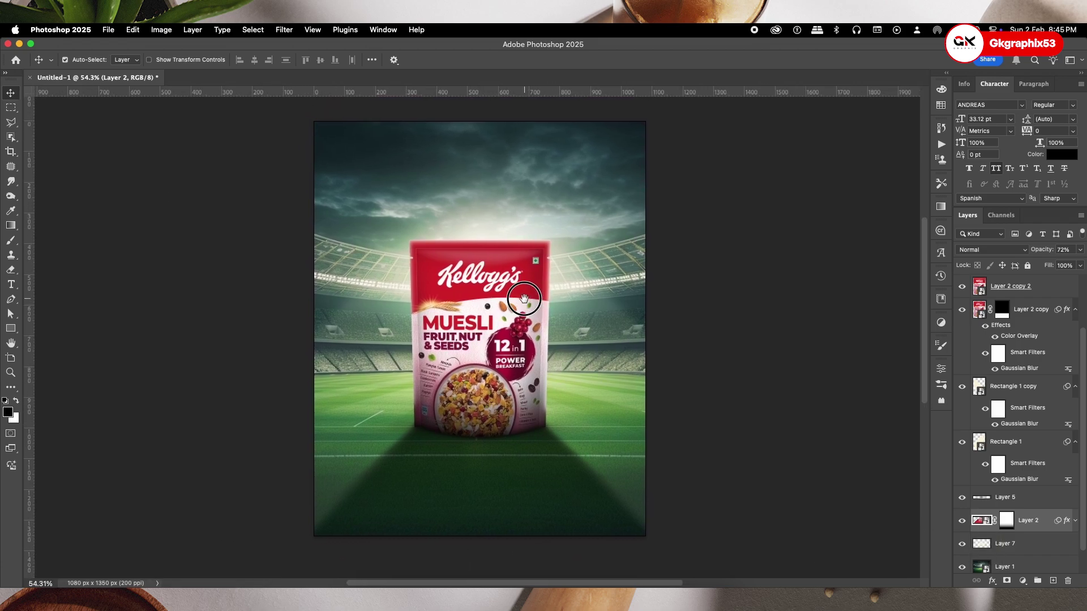
scroll(992, 492, down, 2)
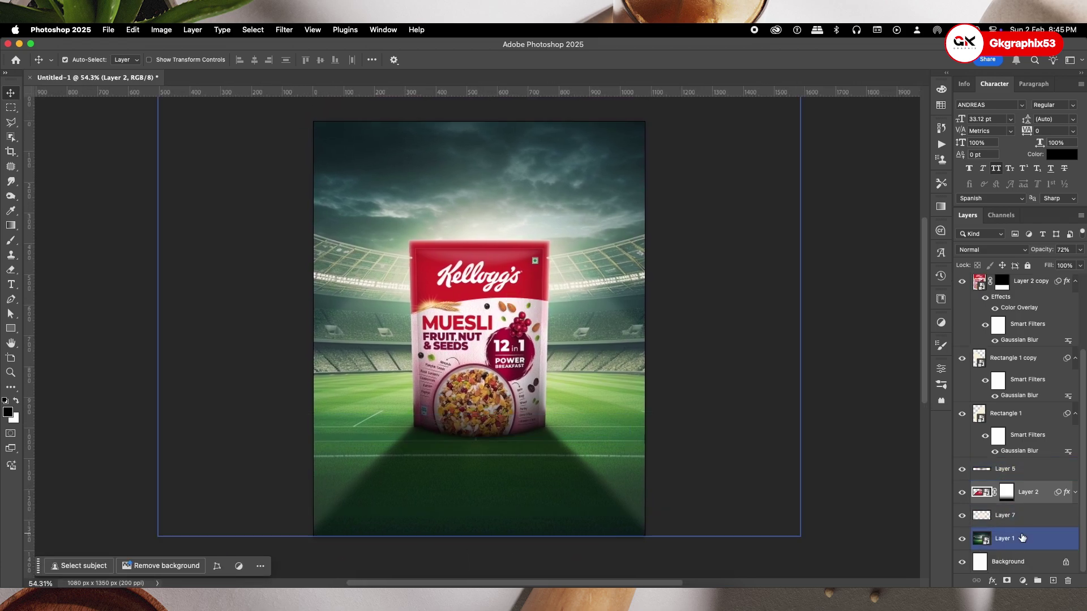
click(1006, 538)
click(1023, 581)
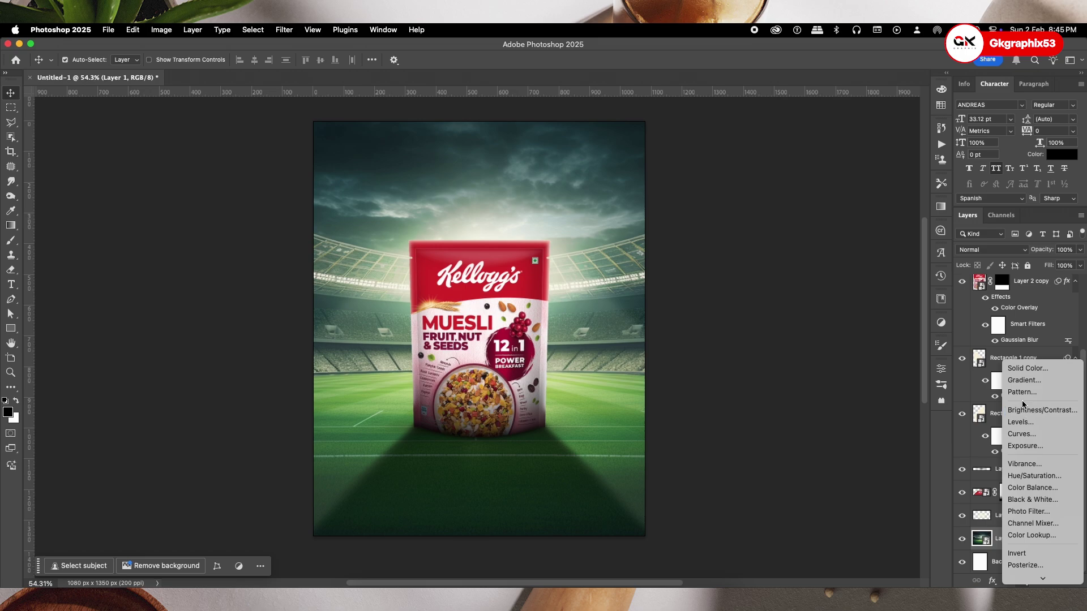
click(1025, 477)
drag(842, 435, 837, 437)
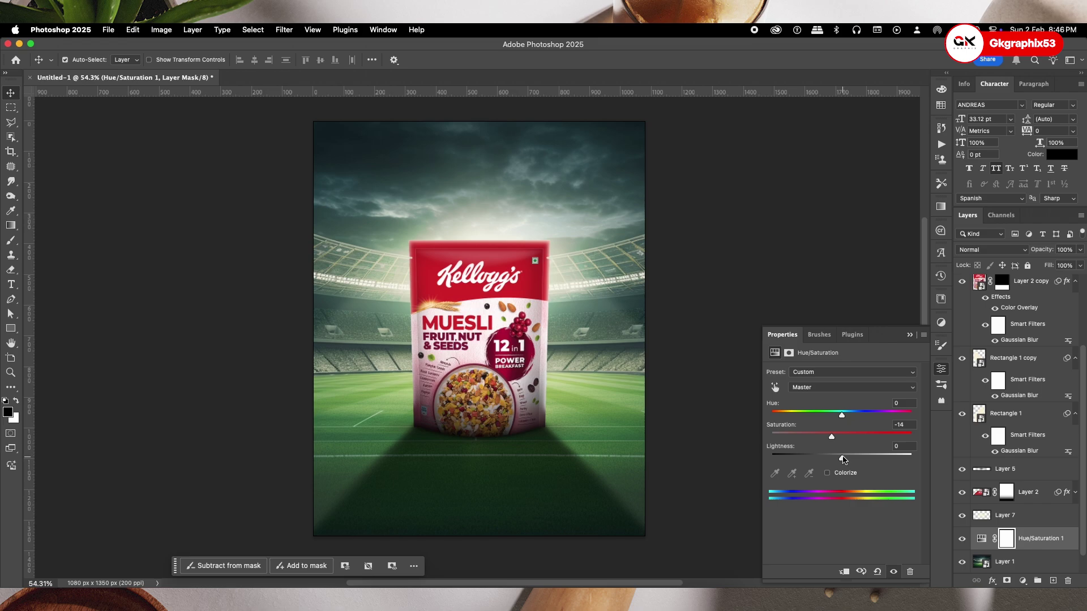
click(912, 335)
click(962, 539)
click(962, 539)
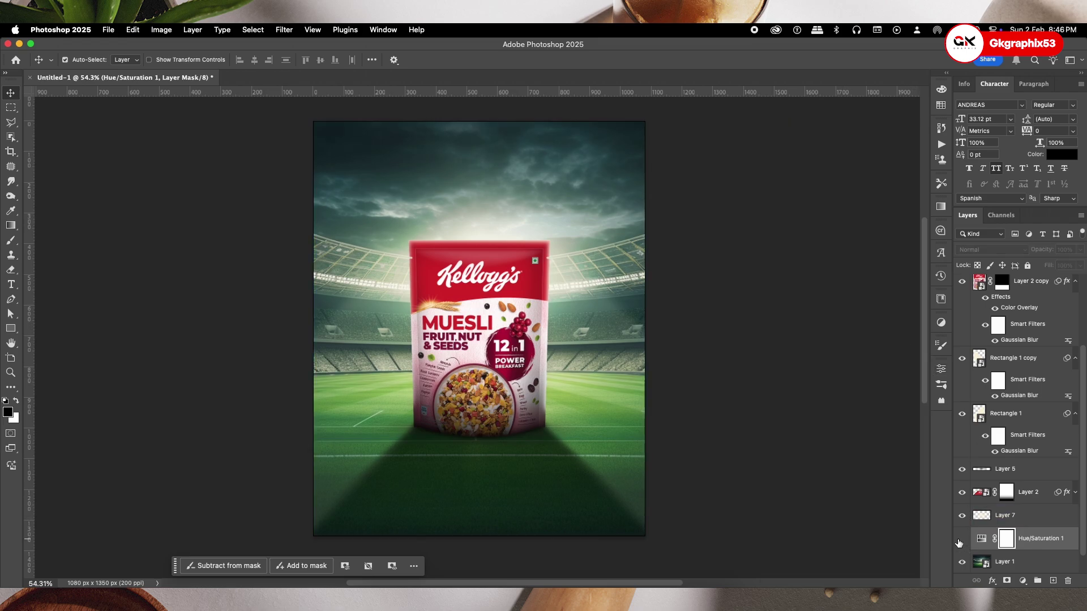
click(962, 539)
click(962, 539)
Apply a 7 px Tilt-Shift blur to Layer 1, with the sharp zone centred on the packet's lower part
click(1019, 562)
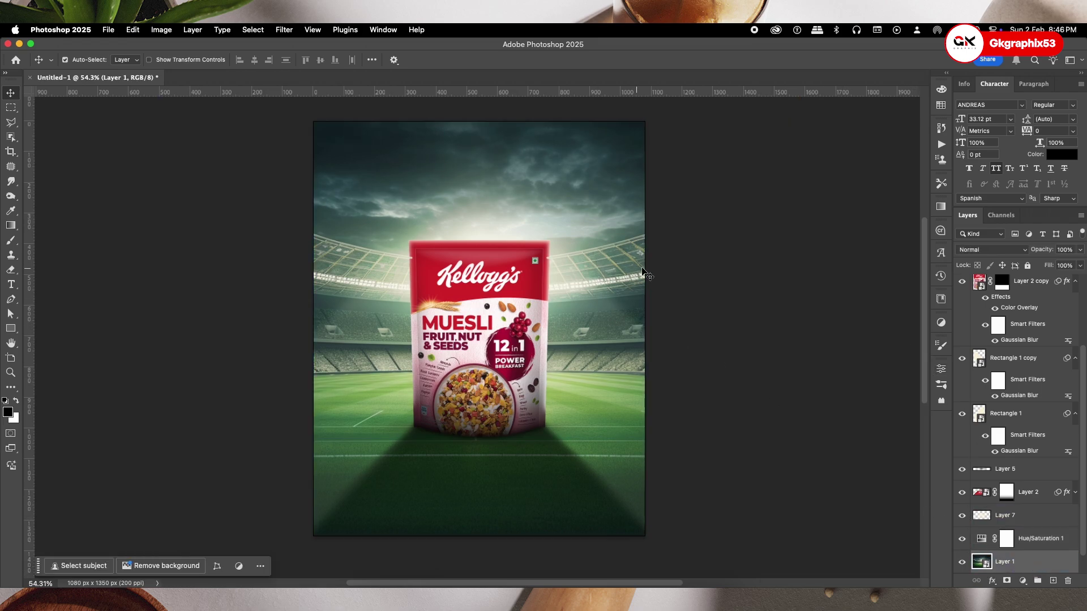
click(284, 29)
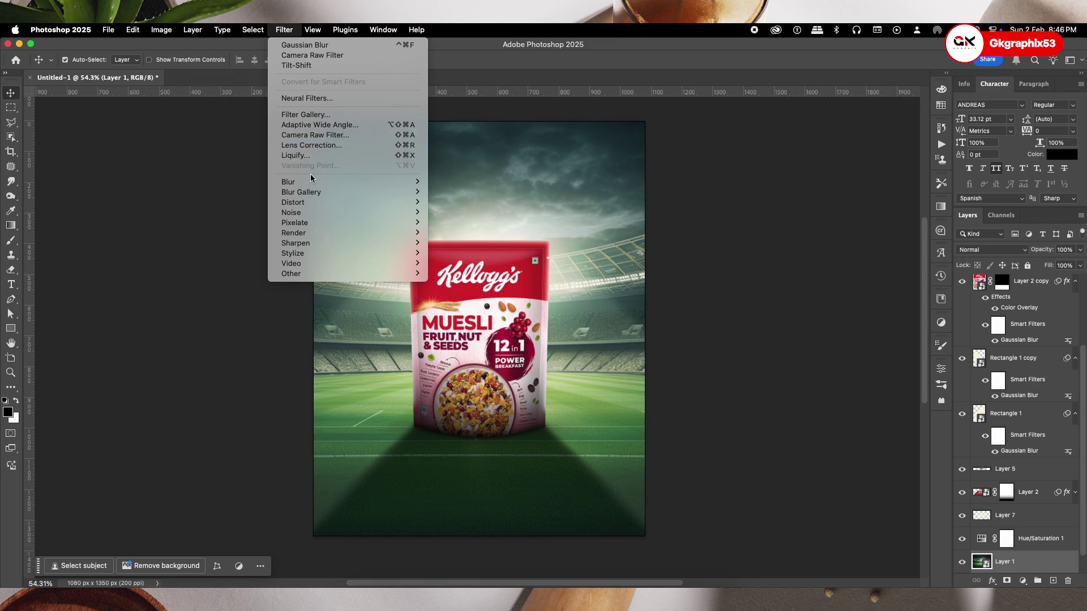
mouse_move(346, 183)
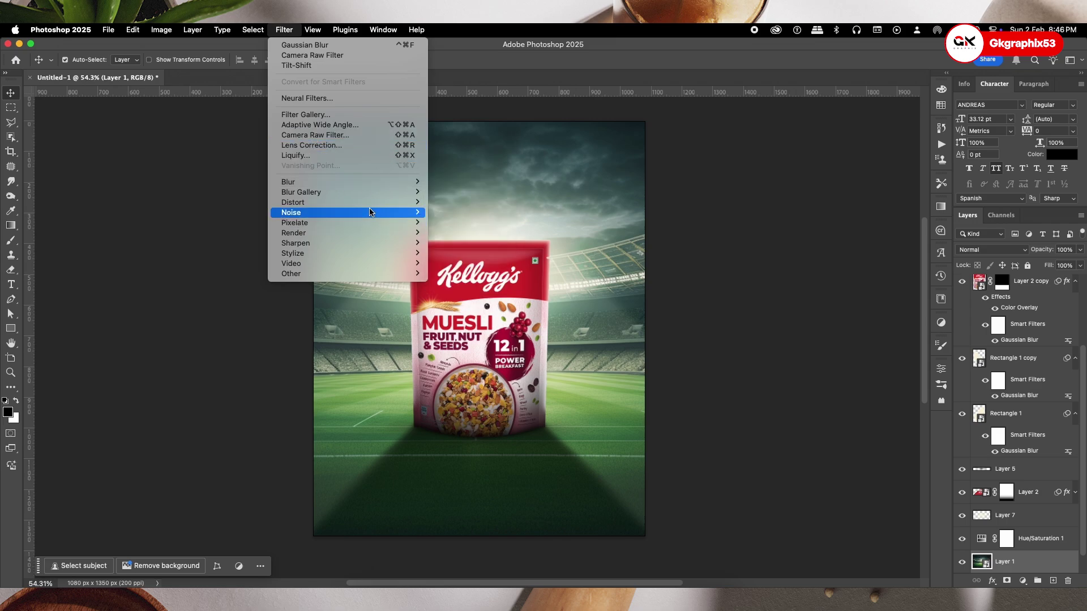
click(457, 213)
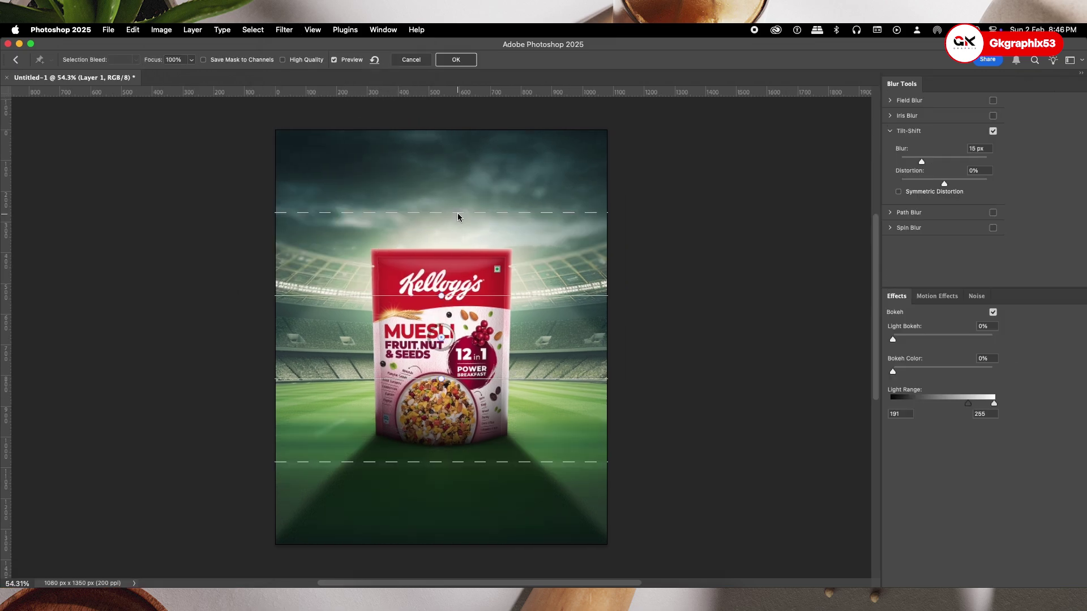
drag(441, 337, 440, 424)
drag(505, 462, 504, 455)
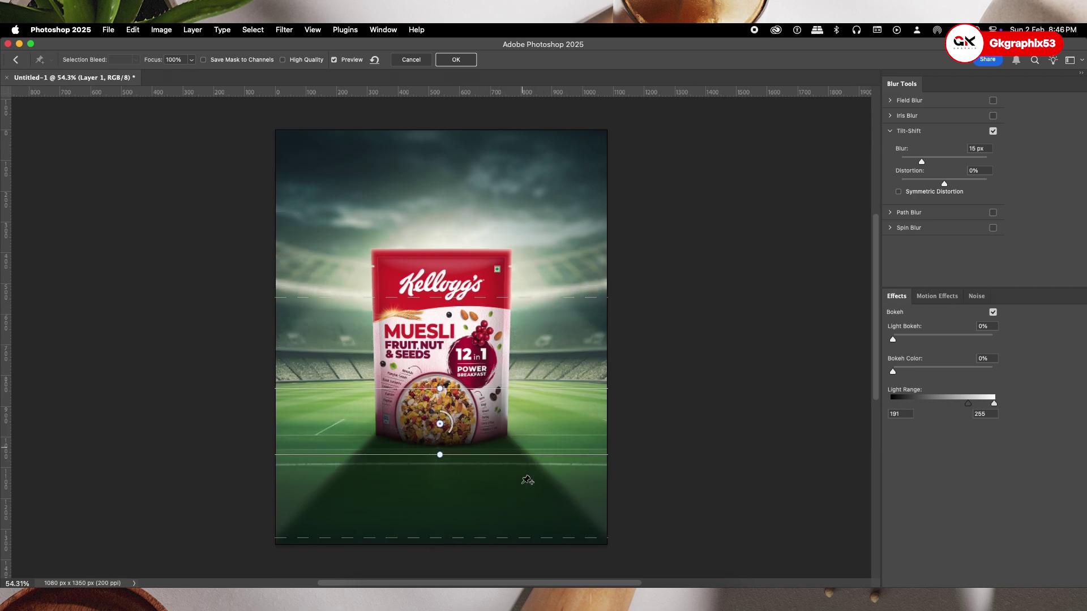
mouse_move(517, 535)
mouse_down()
mouse_move(517, 493)
mouse_move(518, 514)
mouse_up()
drag(451, 432, 452, 421)
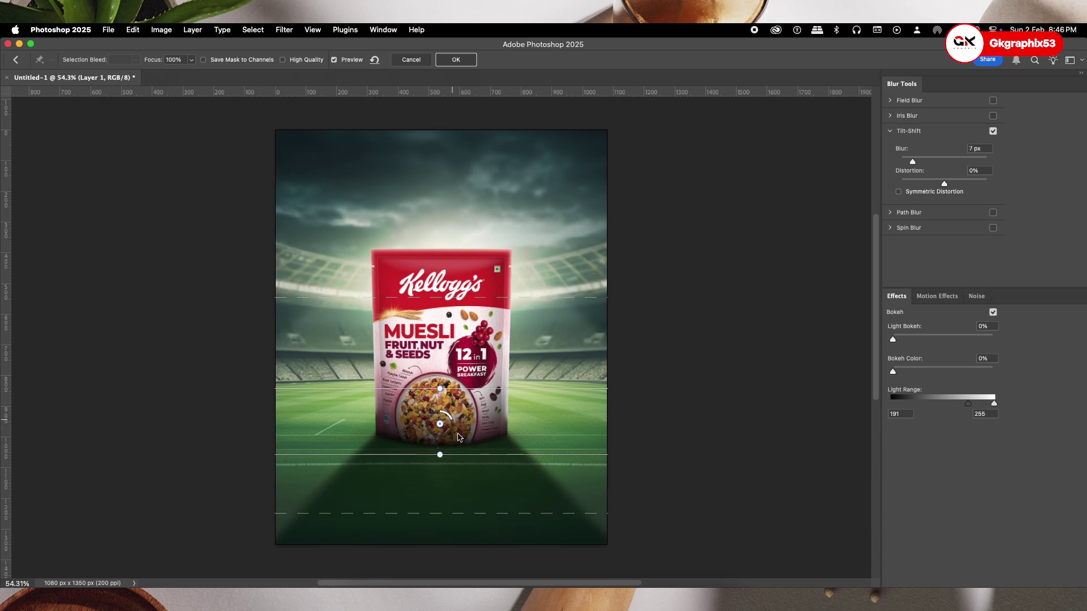
click(466, 60)
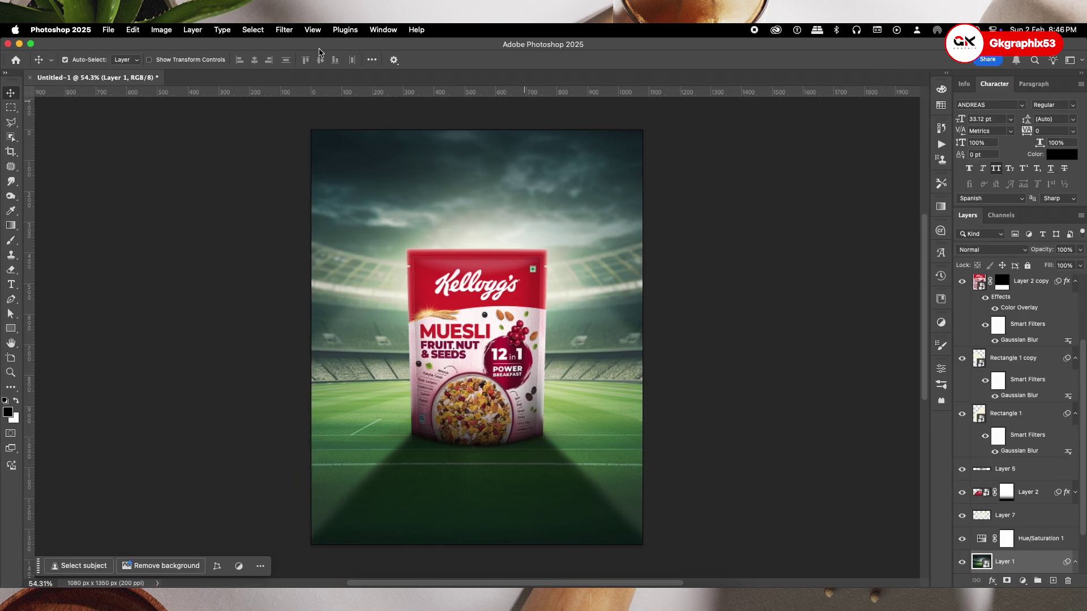
Add the text MUESLI in the sky on a new text layer directly above Rectangle 1 copy
click(1014, 358)
scroll(1036, 458, up, 3)
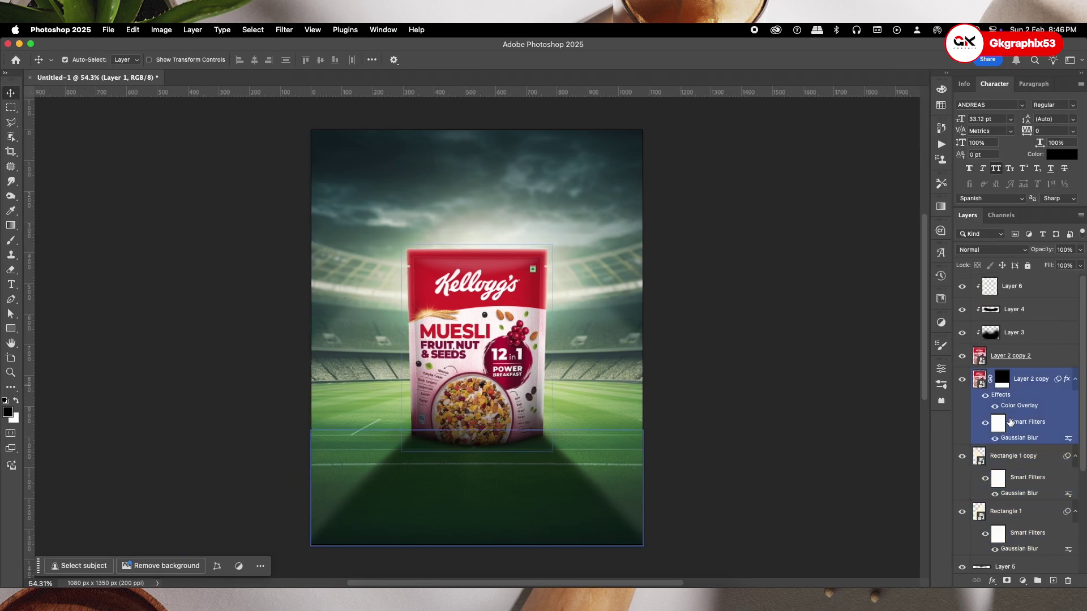
click(1034, 459)
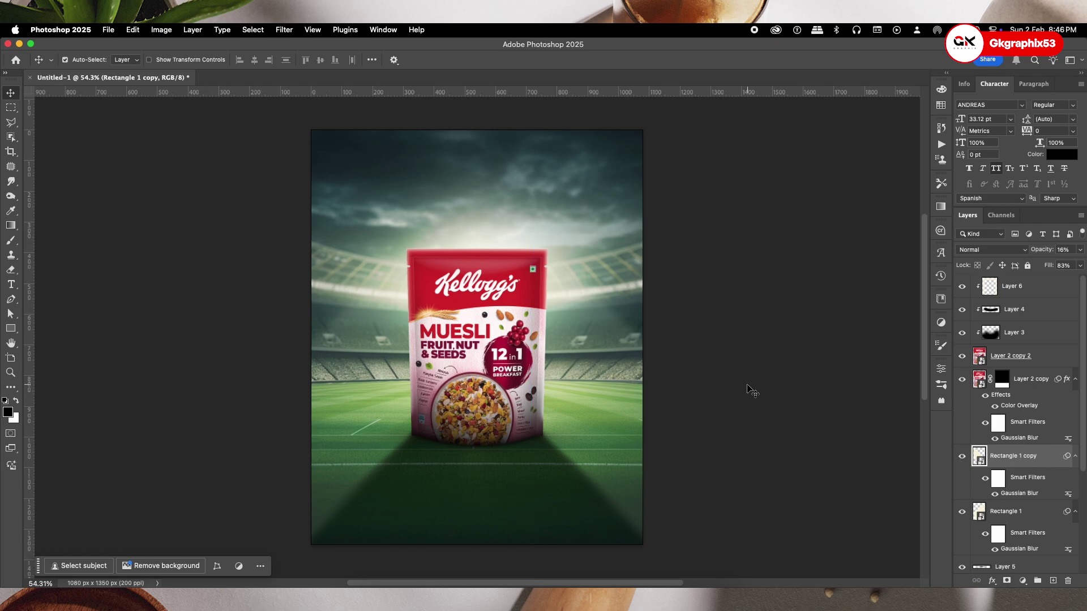
key(t)
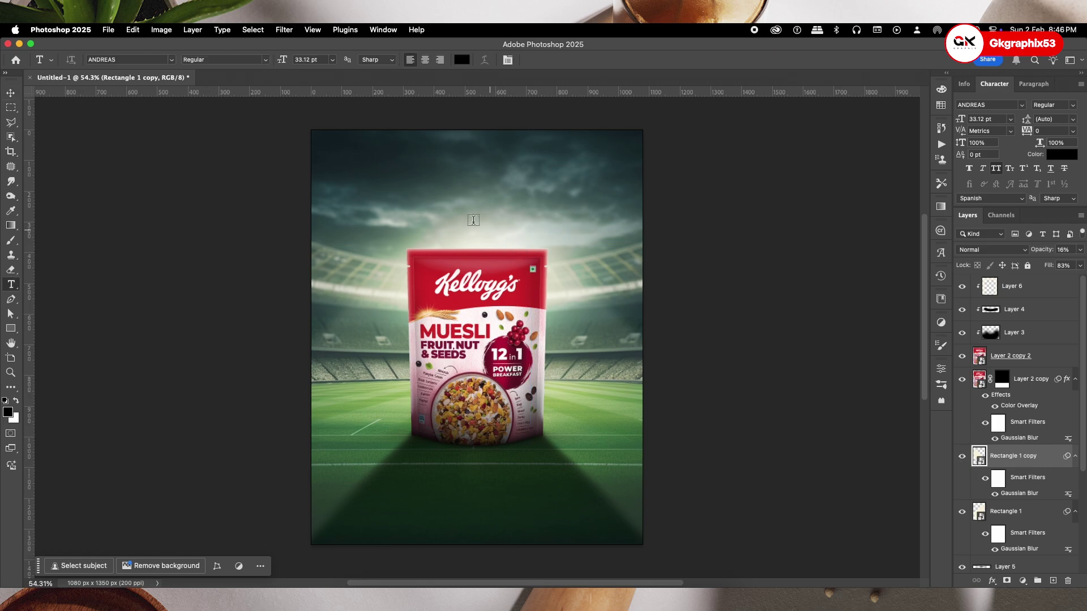
click(385, 186)
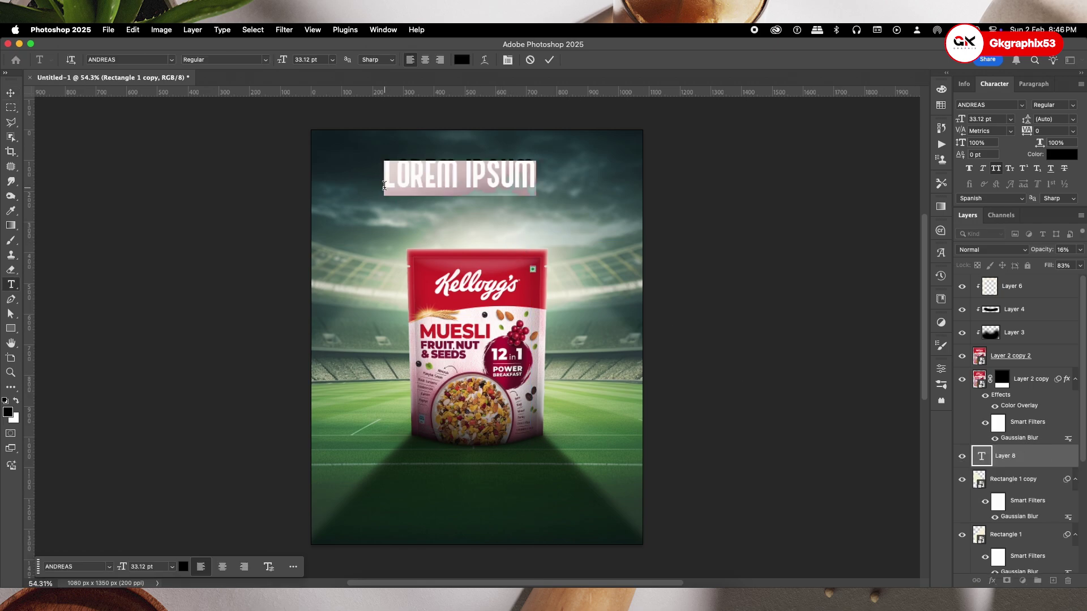
text(MUESLI)
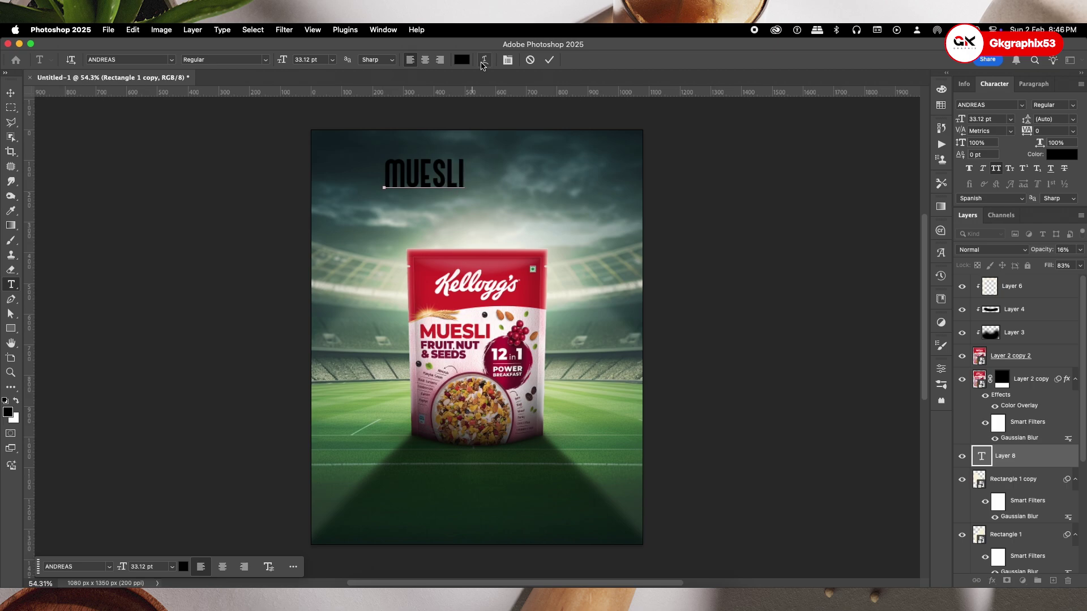
click(552, 61)
Enlarge the MUESLI text to about 89.06 pt and centre it behind the packet's upper edge
click(11, 93)
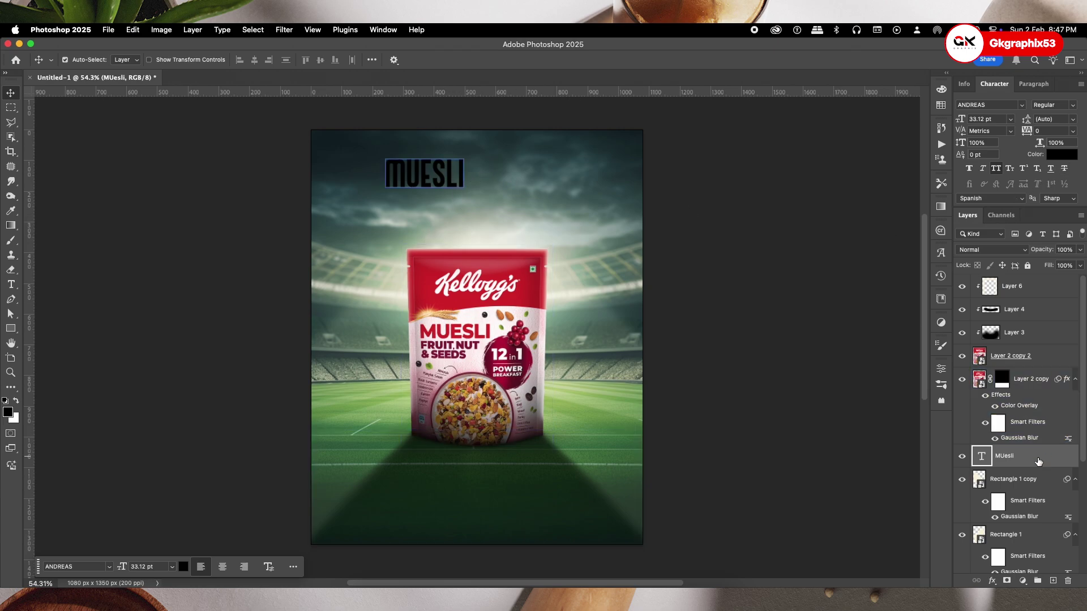
key(super+t)
drag(464, 194, 508, 218)
drag(477, 169, 531, 240)
mouse_move(570, 205)
mouse_down()
mouse_move(588, 196)
mouse_move(564, 210)
mouse_up()
key(Return)
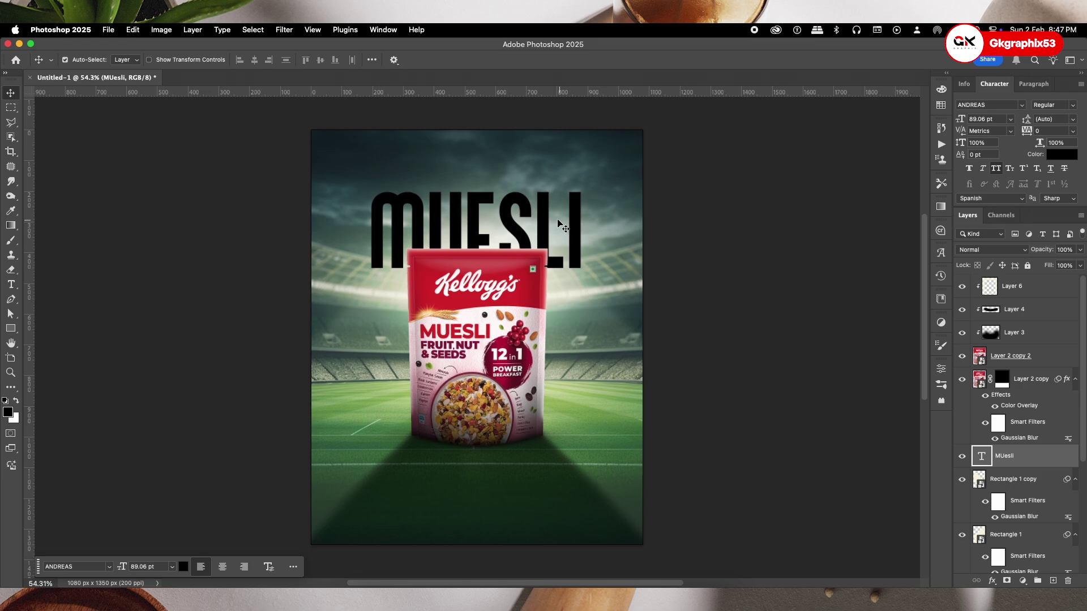
Select all layers from Layer 6 to Layer 1 and move them together slightly down the canvas
click(1019, 286)
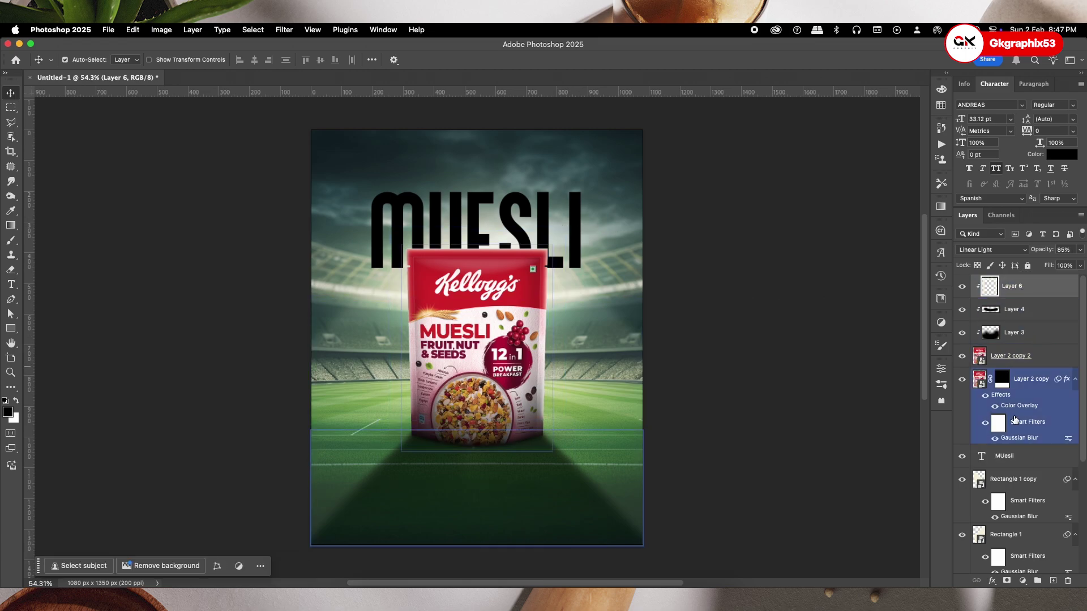
scroll(1014, 459, down, 3)
scroll(1013, 470, down, 3)
shift+click(1017, 507)
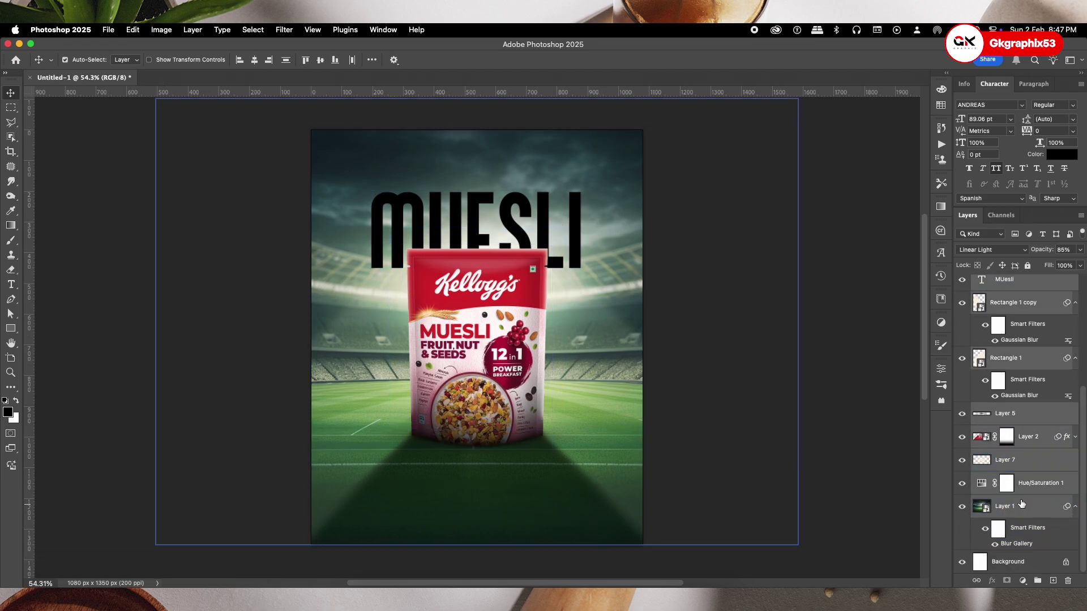
key(shift+Down)
key(shift+Down)
key(shift+Down)
key(shift+Down)
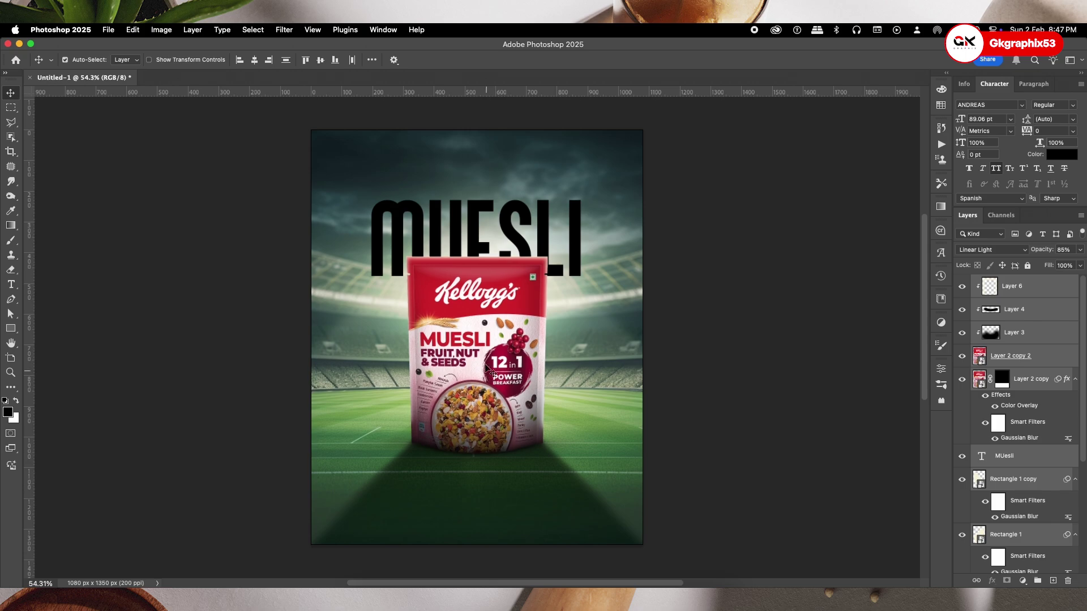
key(shift+Down)
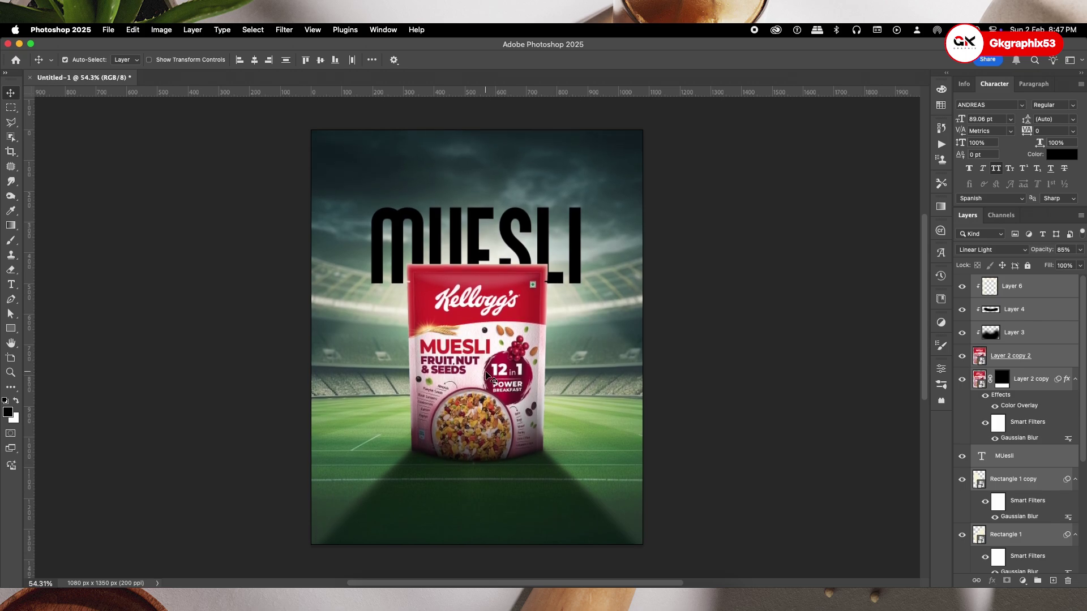
key(Down)
key(Down)
key(Down)
key(Down)
key(Down)
key(Down)
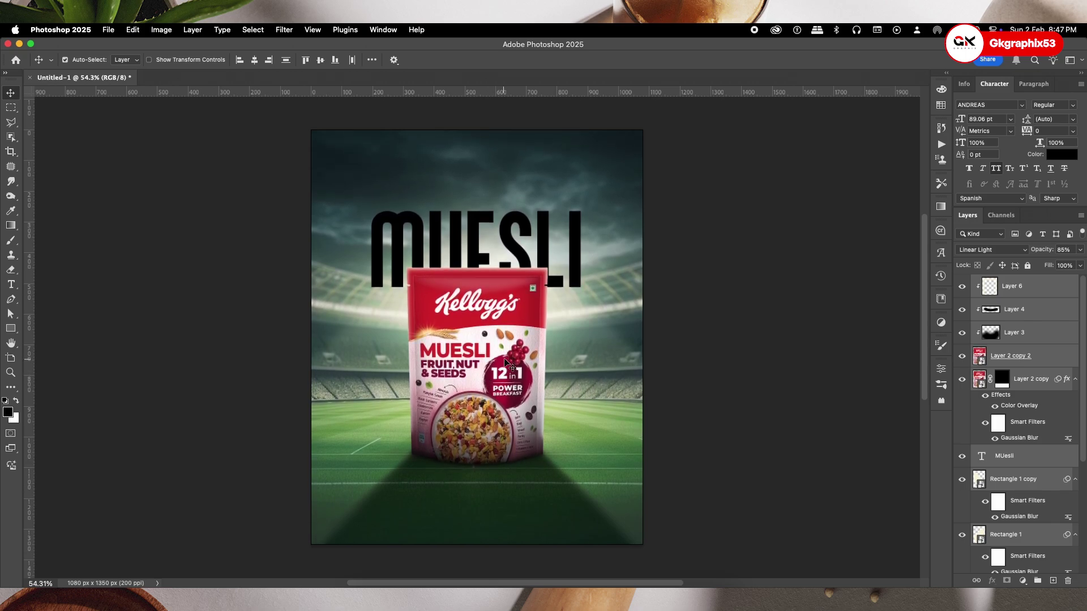
Enlarge the MUESLI text to 90.44 pt and centre it horizontally on the canvas
click(580, 248)
key(super+t)
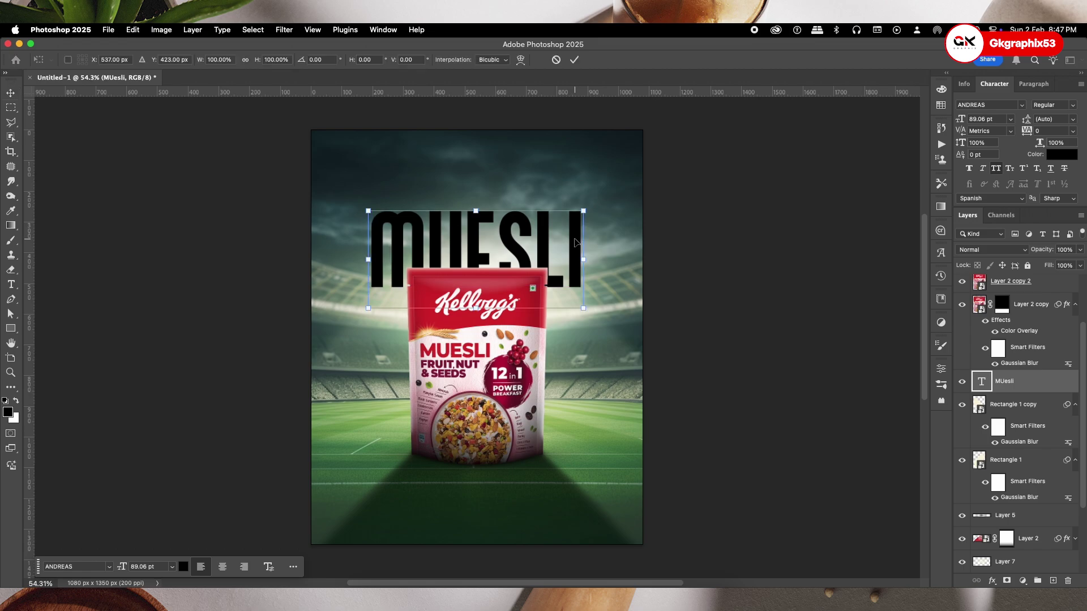
drag(584, 212, 586, 211)
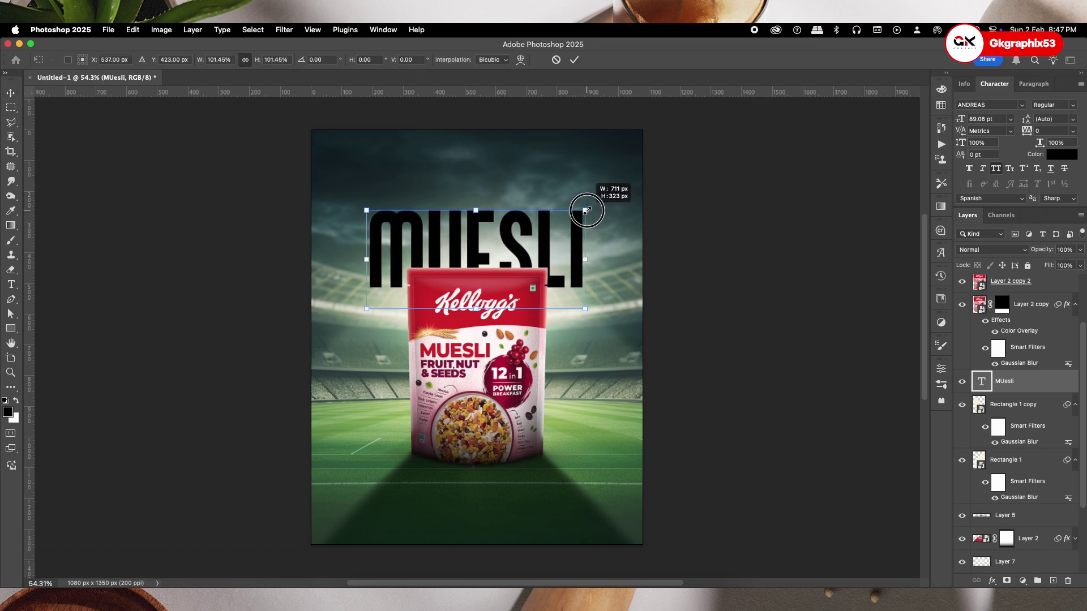
key(Return)
key(super+a)
click(253, 61)
key(super+d)
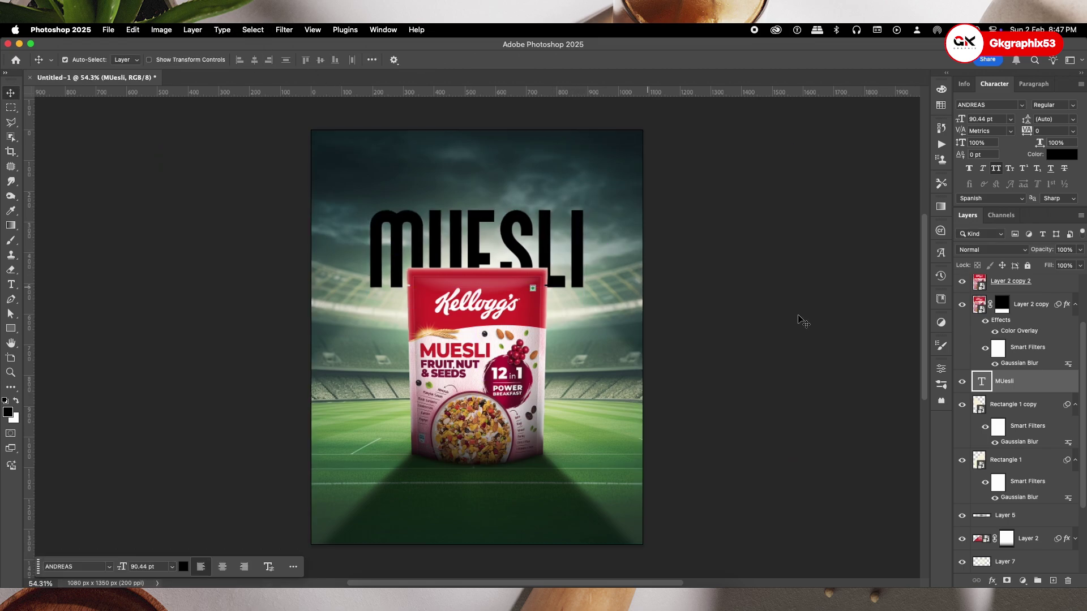
double_click(1052, 386)
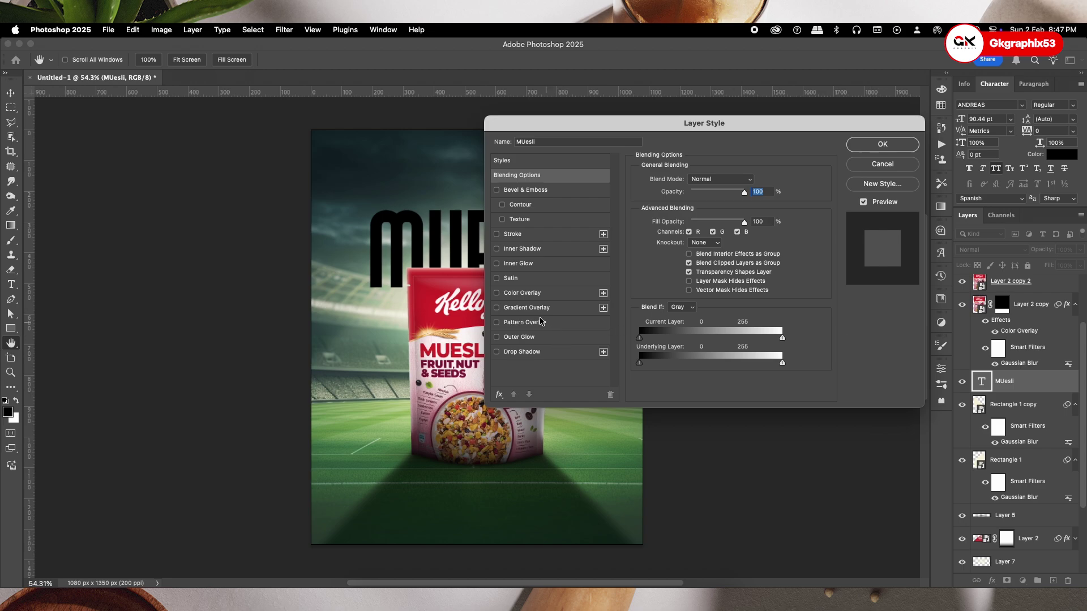
click(514, 194)
scroll(486, 208, right, 3)
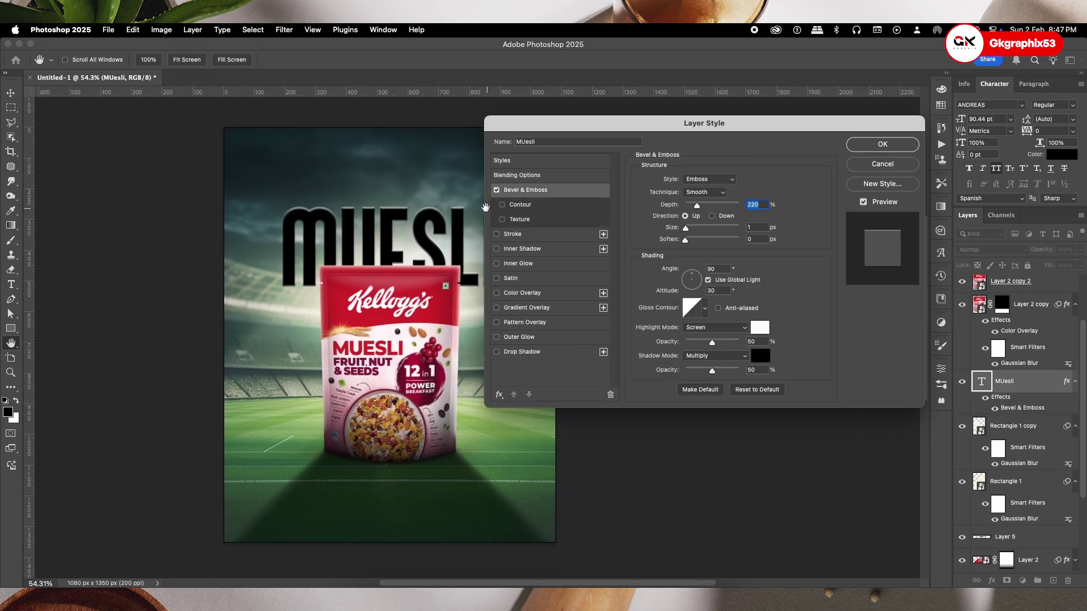
click(496, 190)
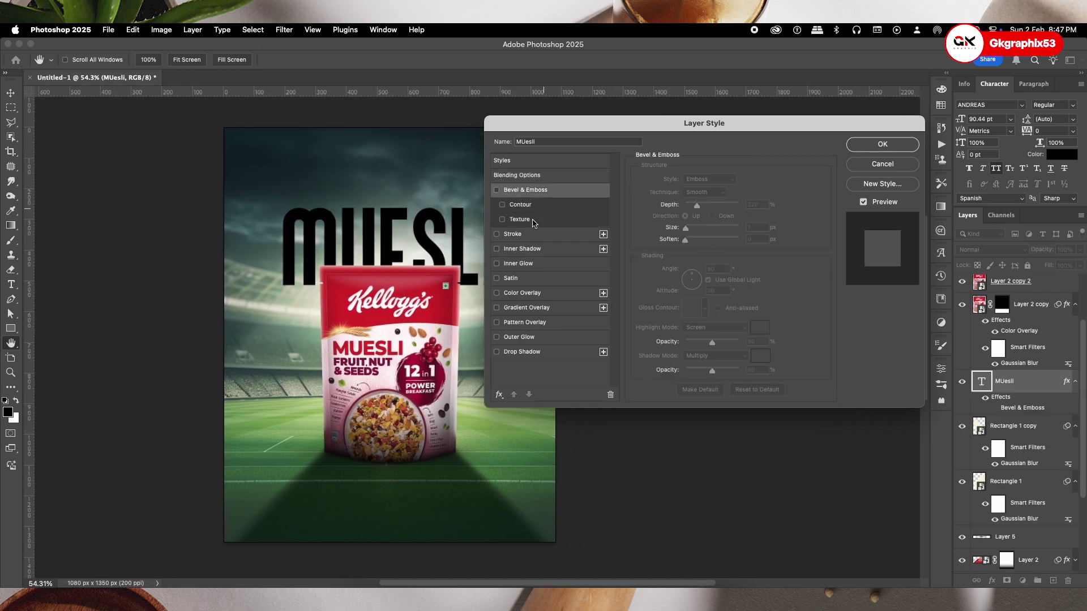
click(498, 294)
click(533, 295)
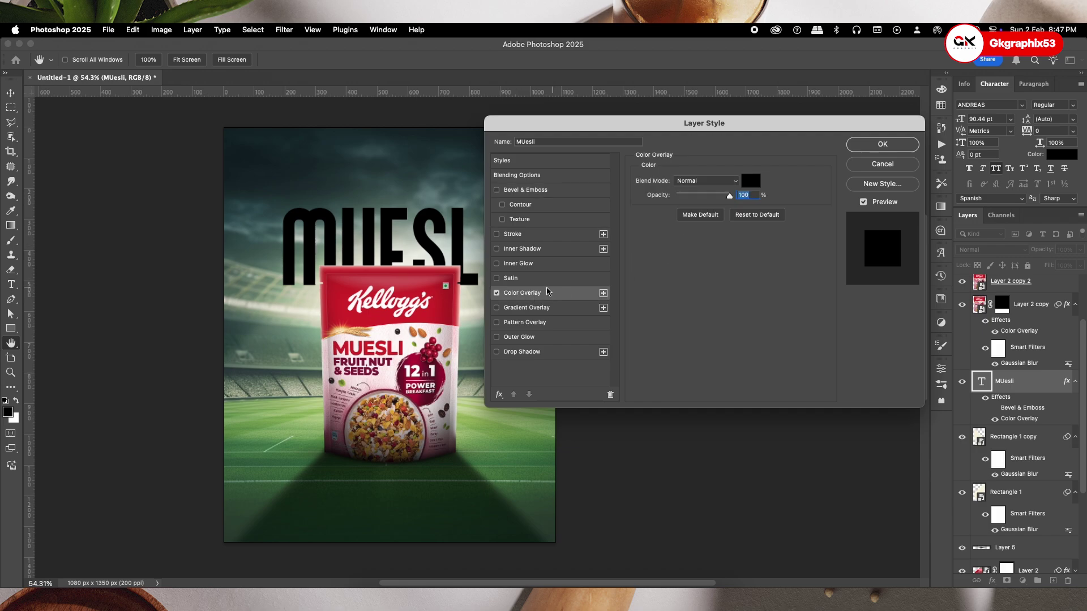
click(497, 292)
Apply a linear dark-red-to-red Gradient Overlay to the MUESLI text at a 90° angle and 59% scale
click(497, 308)
click(527, 307)
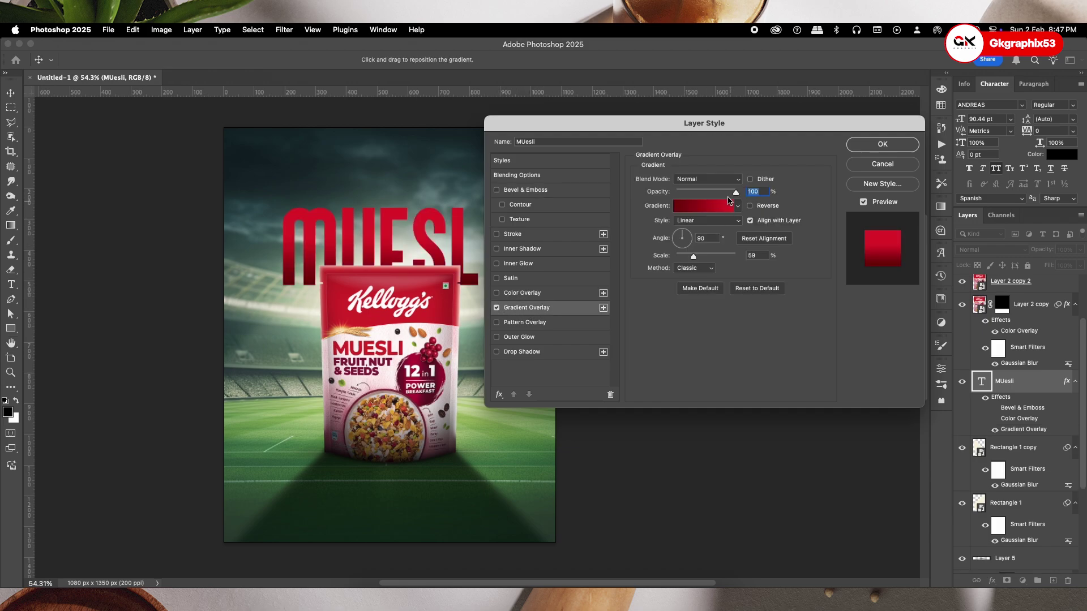
click(703, 207)
click(589, 378)
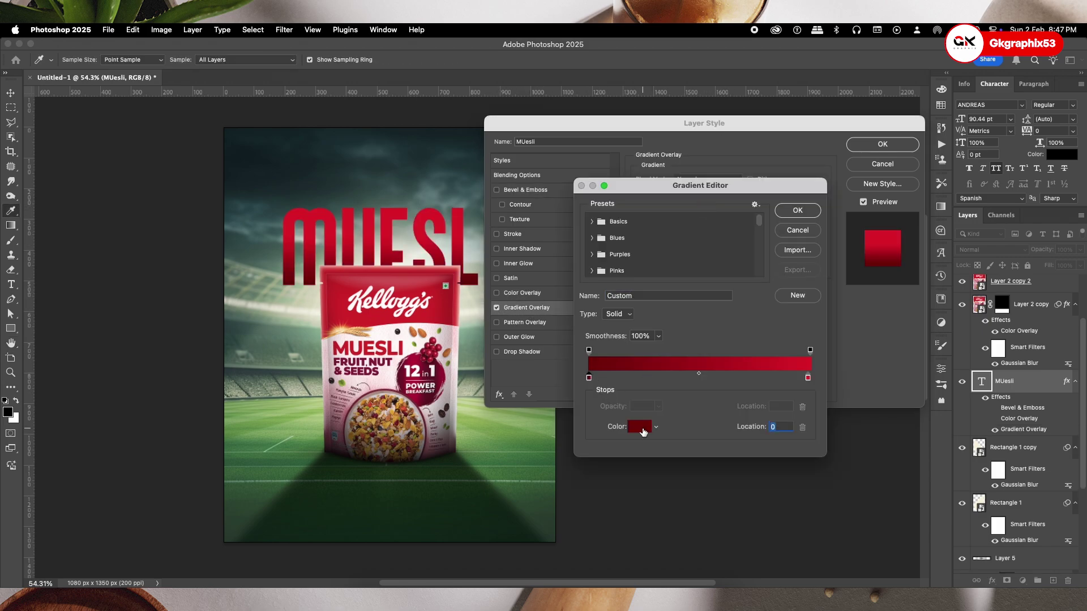
click(808, 379)
click(798, 210)
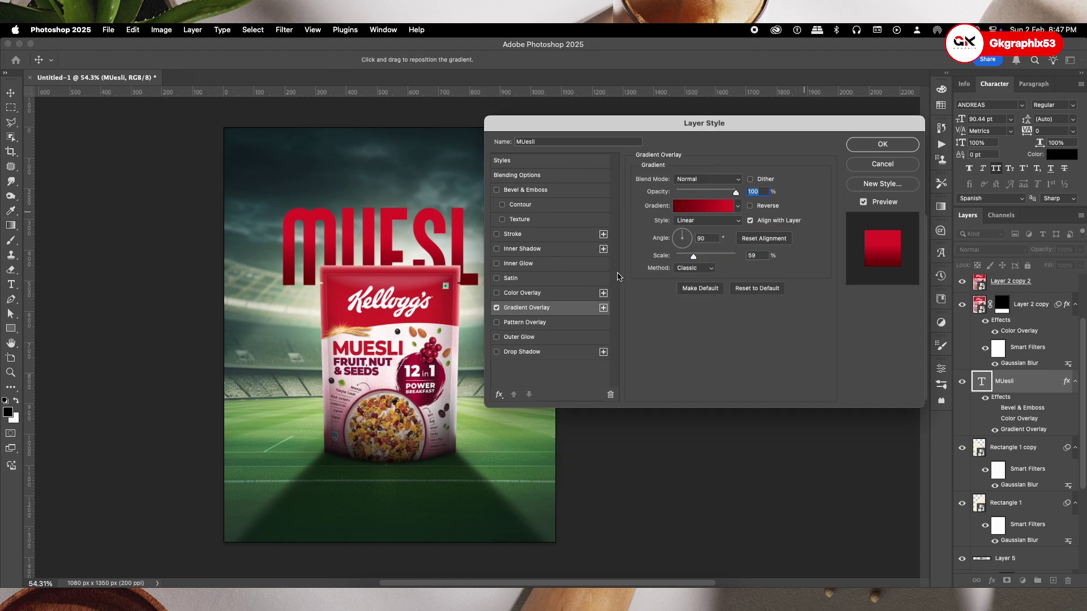
Add an Emboss-style Bevel & Emboss to the MUESLI text with 1 px size, 4 px soften and a slightly lower highlight opacity
click(516, 194)
mouse_move(689, 204)
mouse_down()
mouse_move(714, 205)
mouse_move(693, 206)
mouse_up()
click(709, 178)
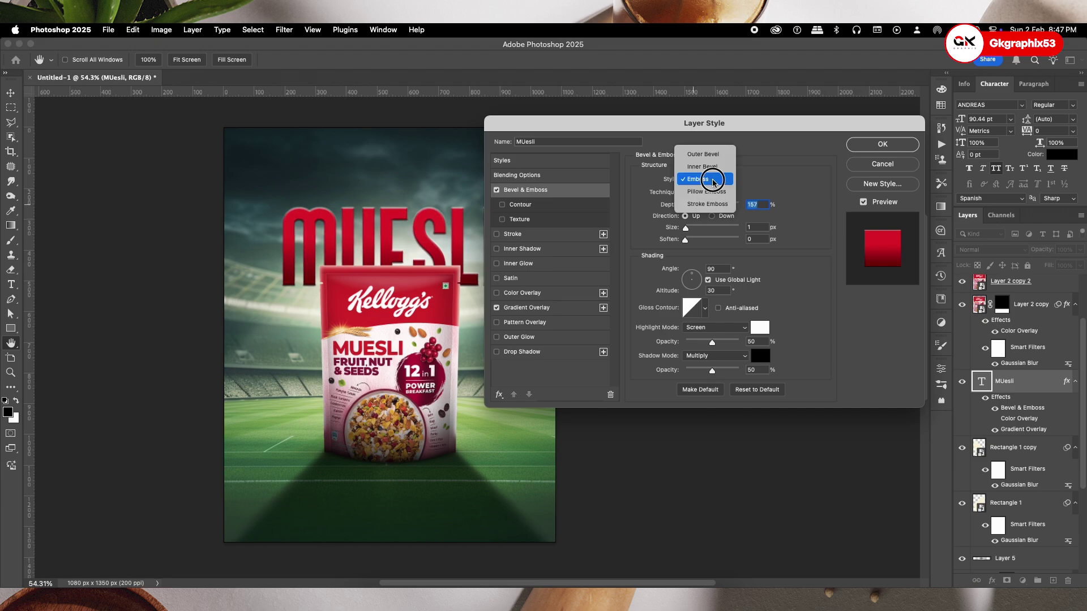
click(708, 180)
drag(685, 239, 700, 240)
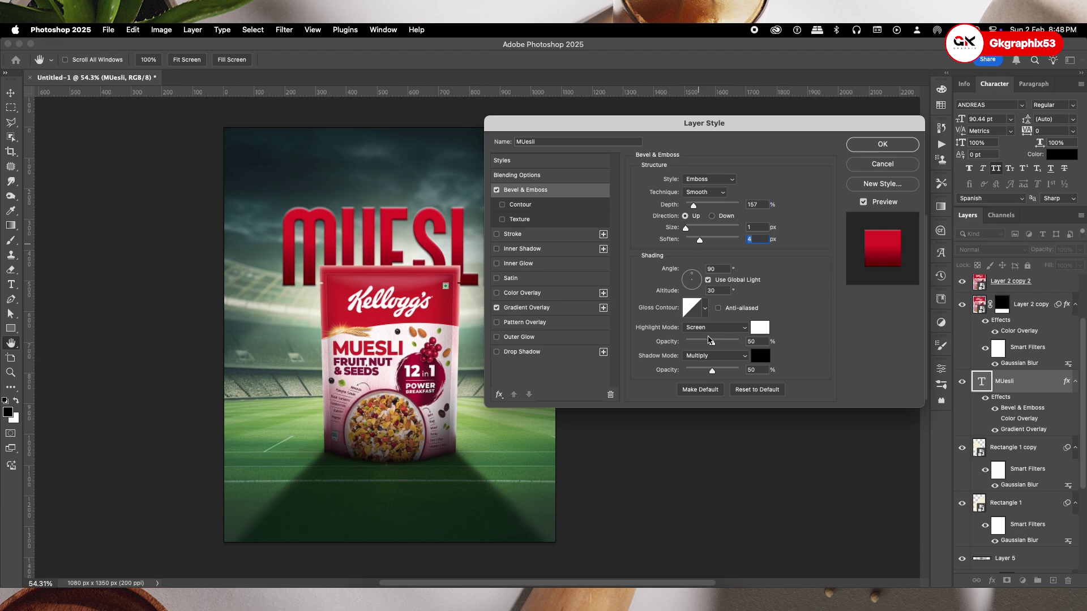
drag(711, 342, 703, 340)
drag(694, 205, 700, 206)
click(854, 148)
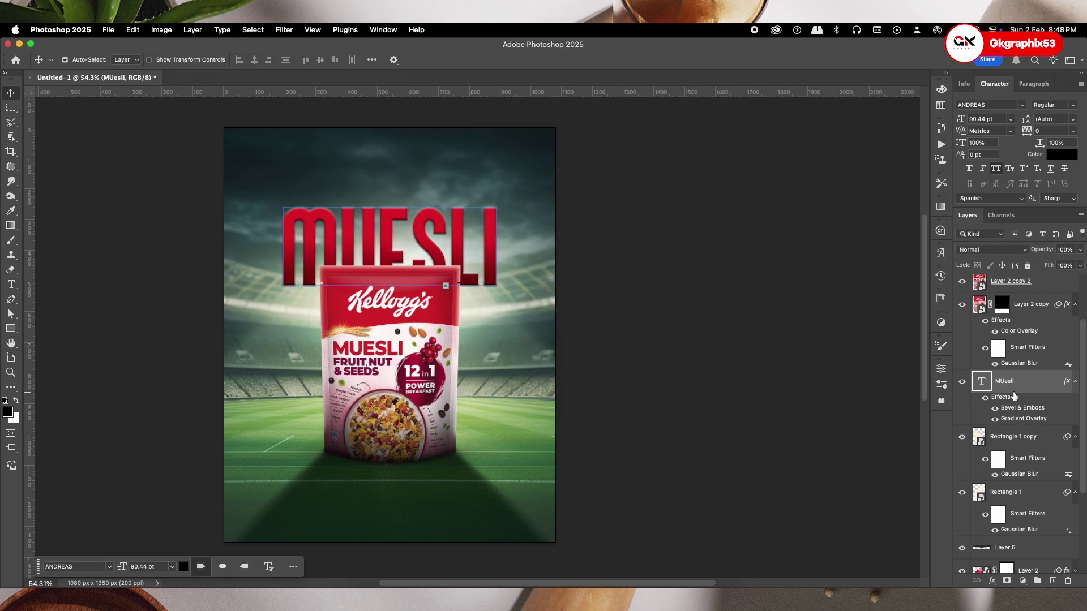
Add the text GAME ON WITH at 33.12 pt in the sky on a new layer directly above the MUESLI text layer
key(t)
click(332, 169)
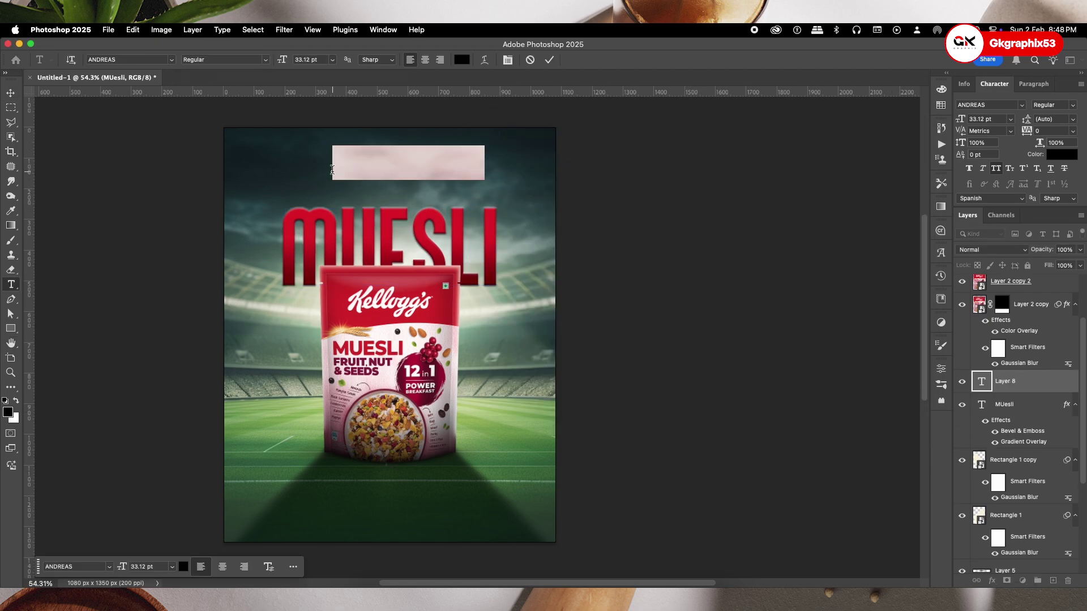
text(GAME)
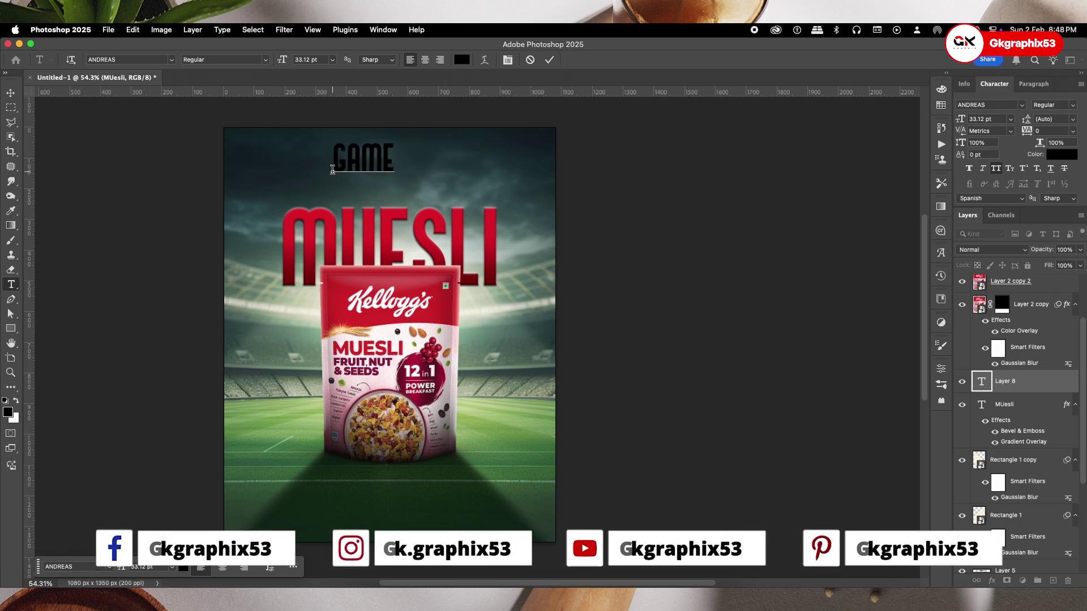
text( ON WITH)
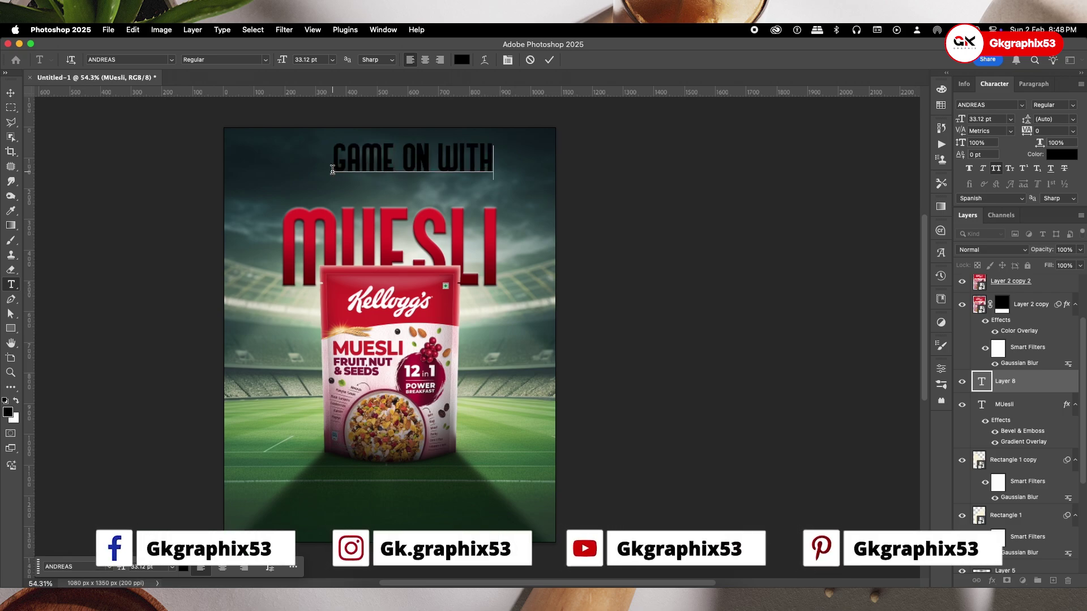
click(553, 62)
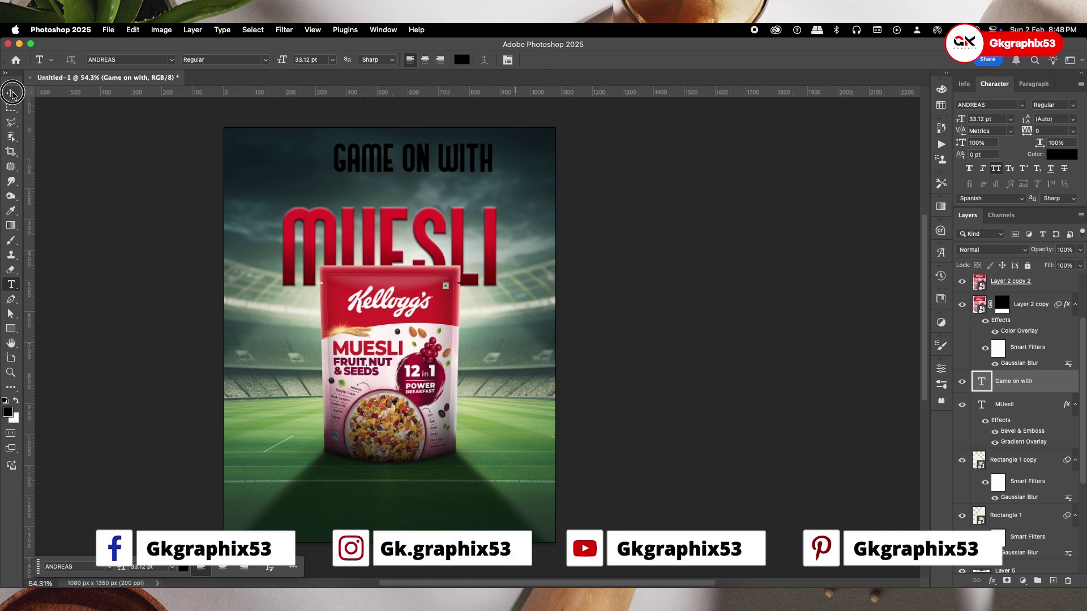
Recolour the GAME ON WITH text with the near-white tone sampled from the packet
click(11, 93)
click(1075, 158)
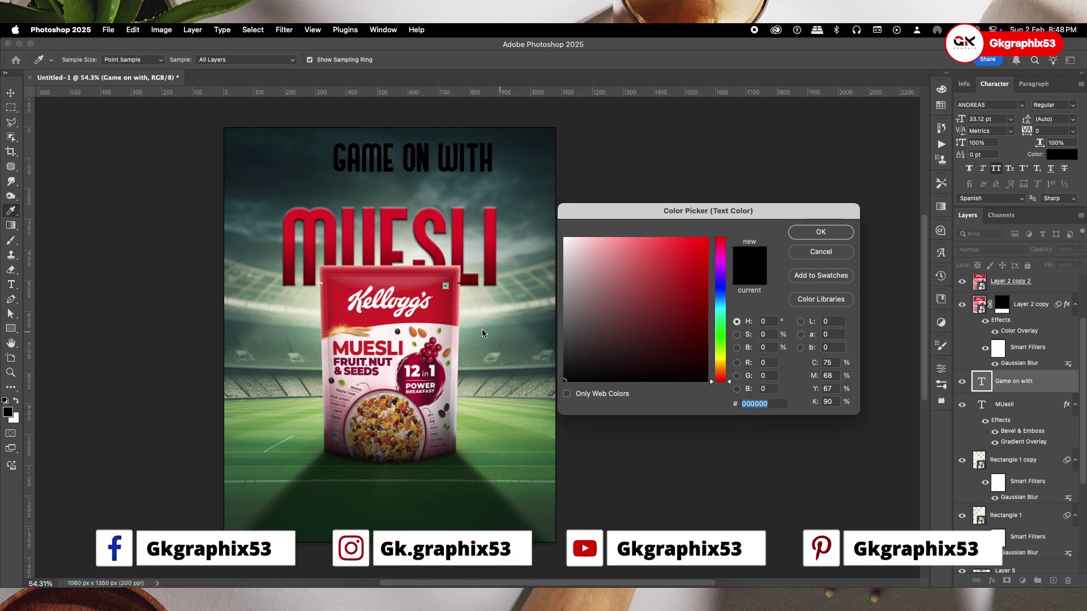
click(402, 326)
click(840, 231)
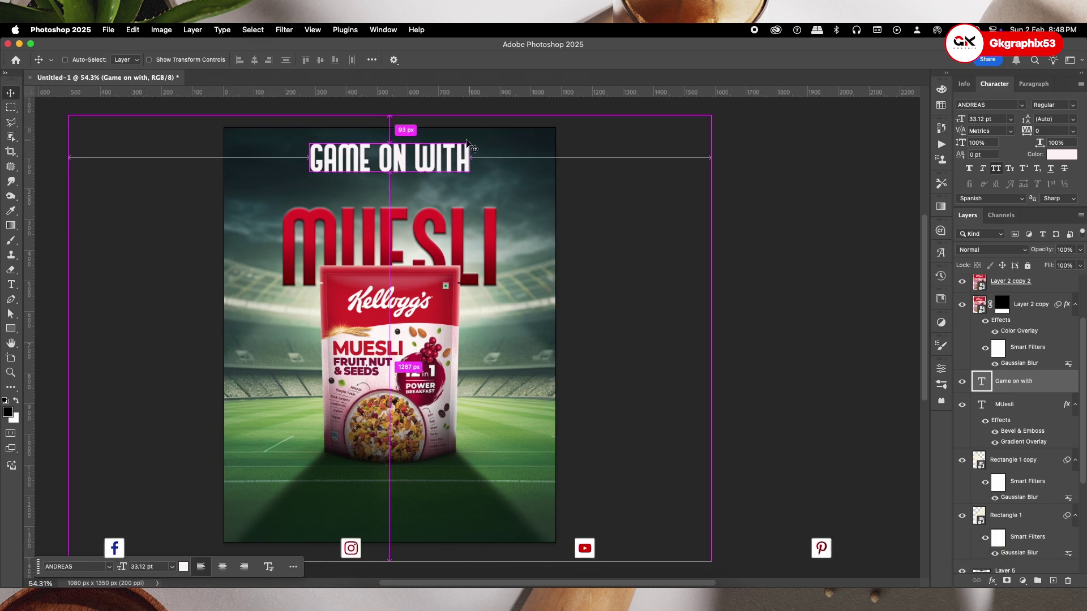
Move the GAME ON WITH text down so it sits centred directly on top of the MUESLI headline
key(ctrl+t)
drag(416, 155, 416, 191)
key(Return)
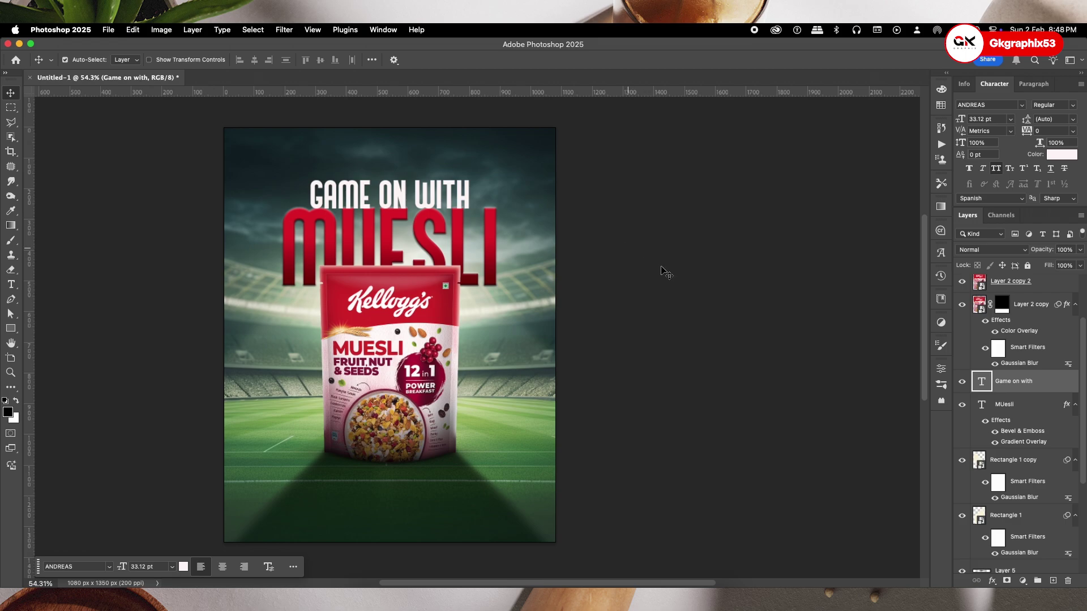
Add a layer mask to the GAME ON WITH text and fade its lower part out behind MUESLI with a gradient
click(1006, 581)
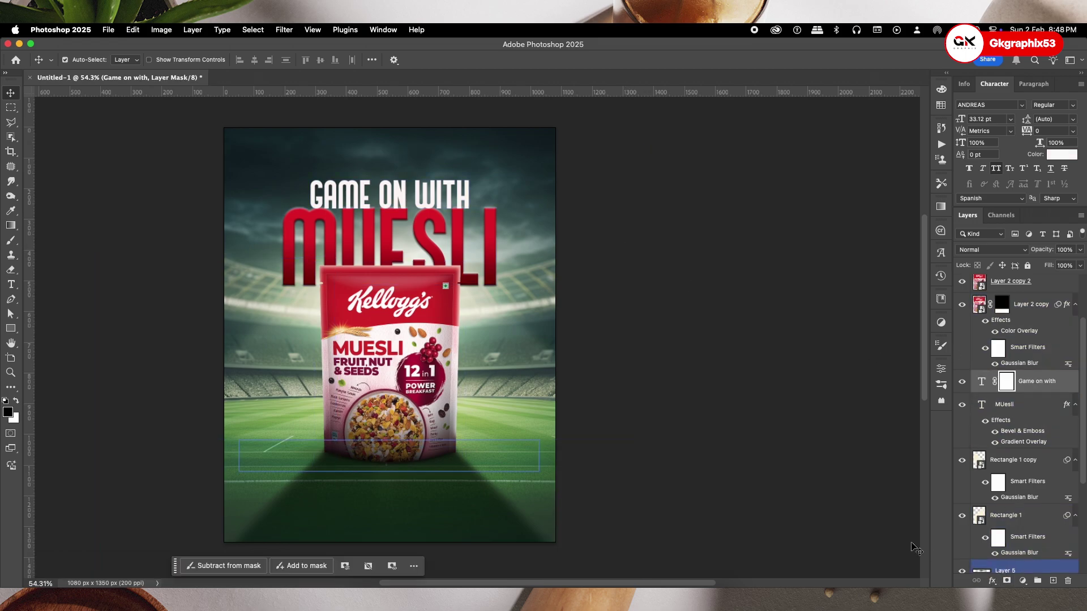
key(g)
drag(392, 209, 393, 186)
key(v)
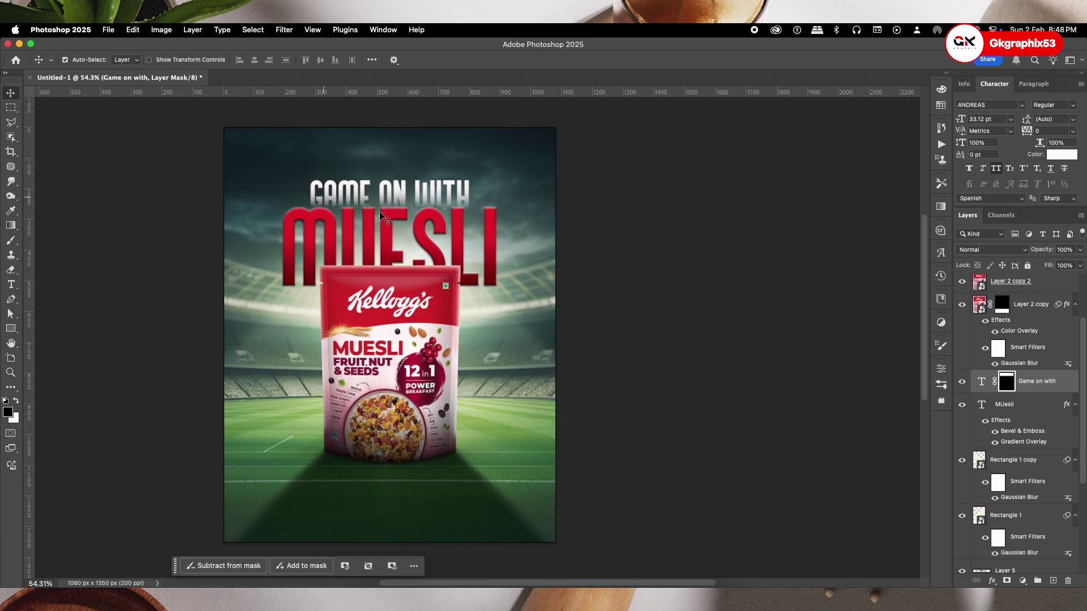
scroll(448, 252, down, 3)
scroll(447, 252, up, 1)
scroll(436, 272, down, 1)
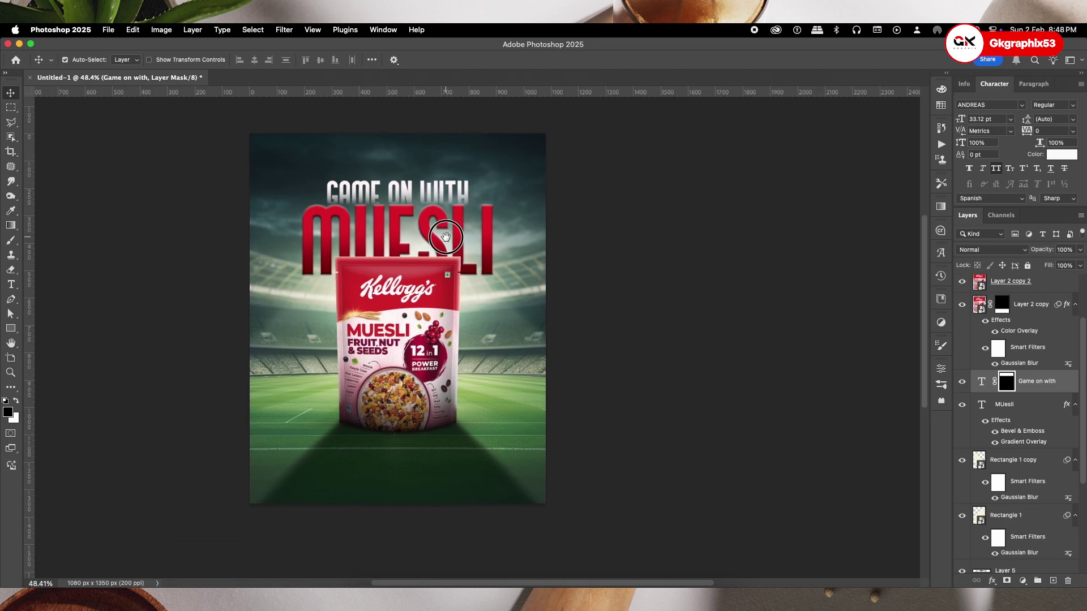
Stamp all visible layers into a new layer at the top of the stack and convert it to a smart object
click(420, 289)
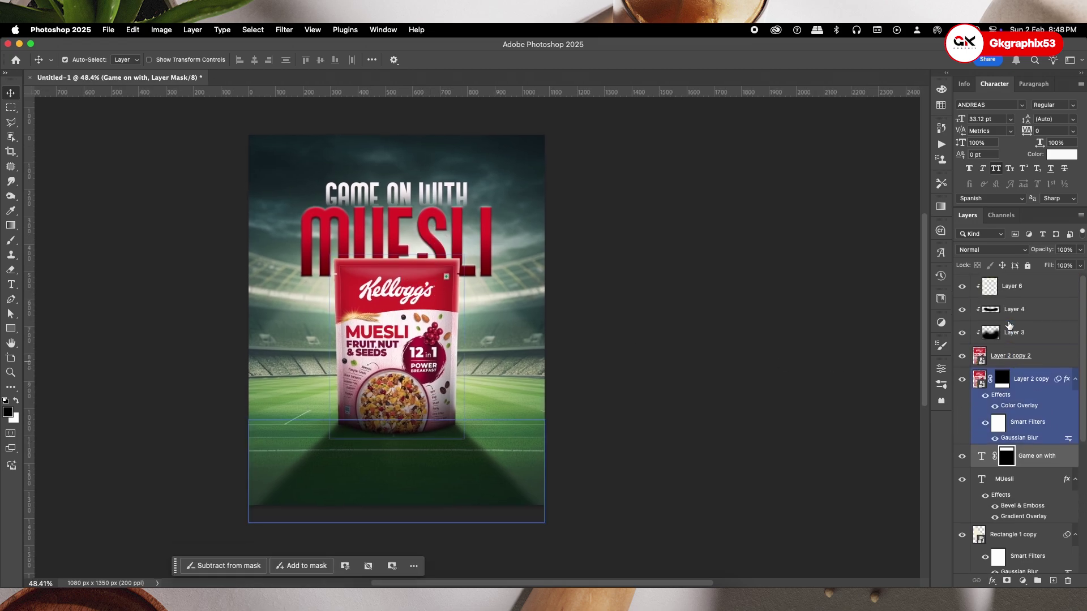
key(super+alt+shift+e)
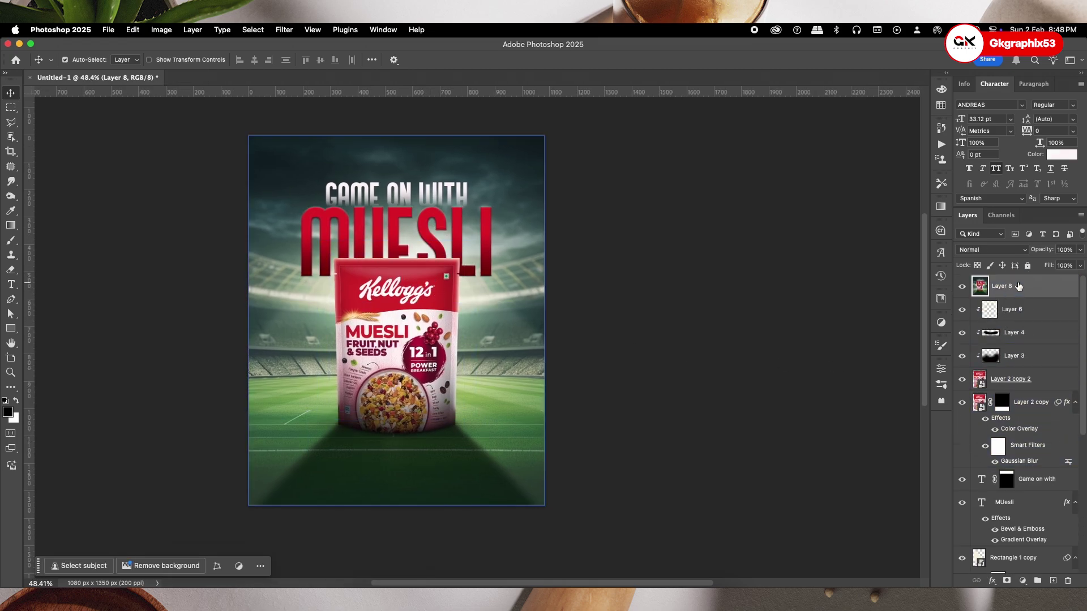
right_click(1016, 286)
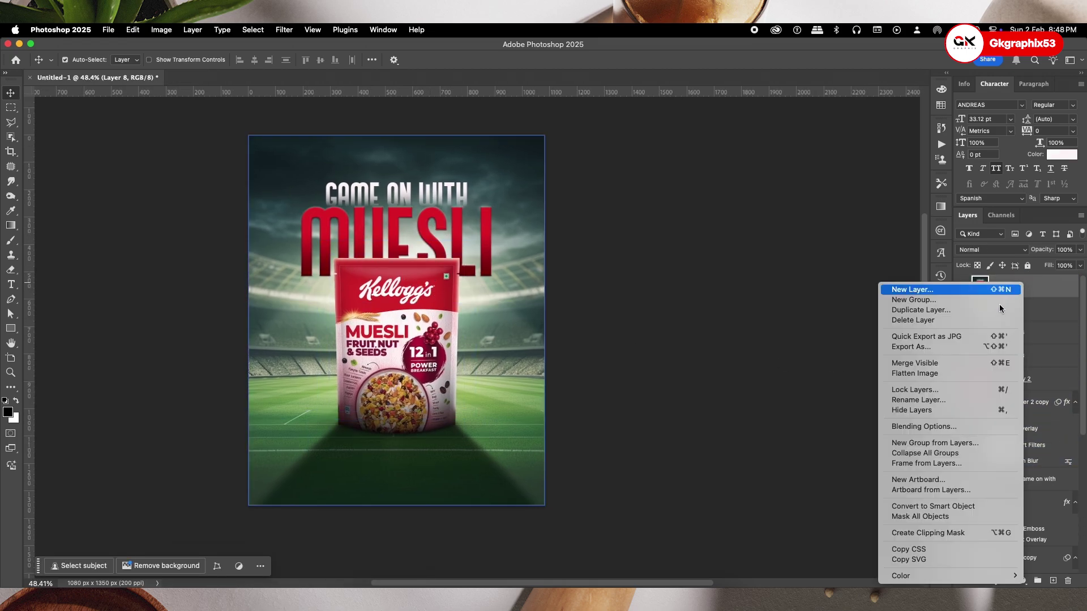
click(917, 507)
Apply the Camera Raw filter to the stamped layer with Exposure +0.05, Contrast +23, Highlights -15, Shadows +14, Whites -19 and Blacks -10
click(284, 30)
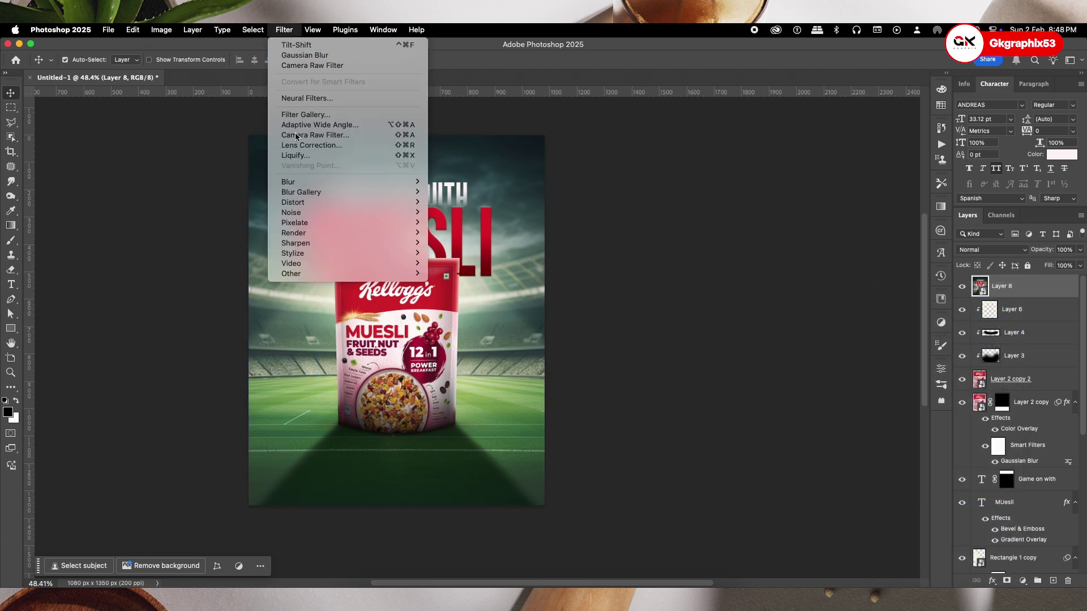
click(307, 139)
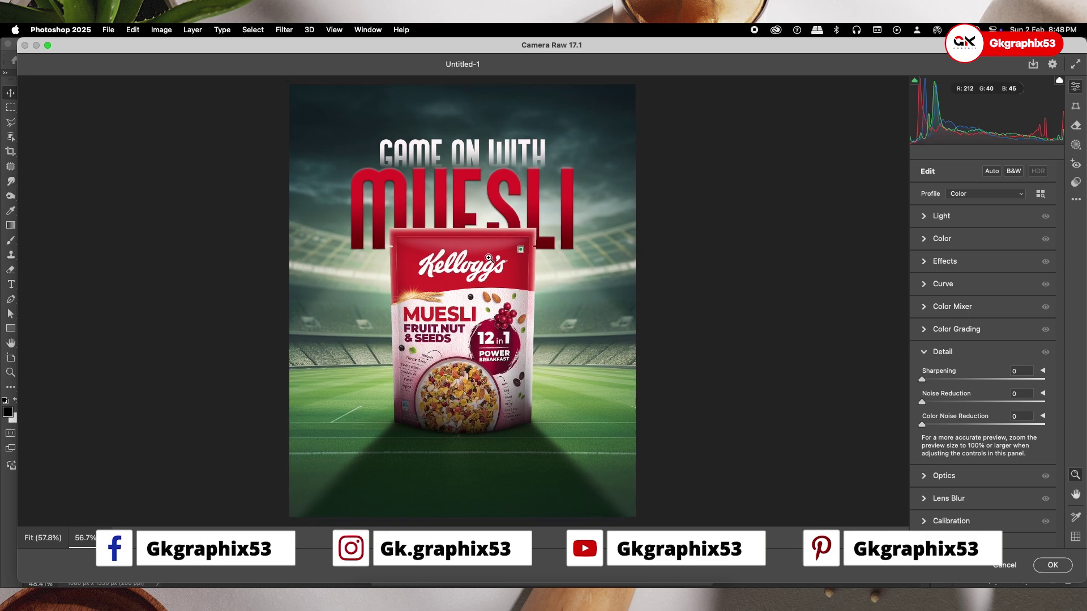
click(934, 216)
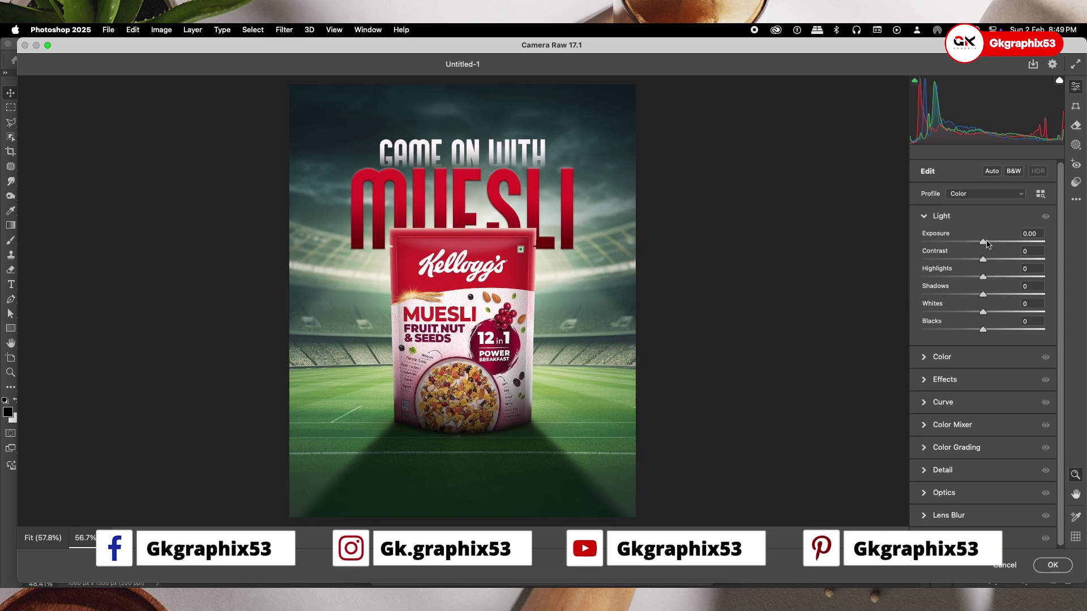
mouse_move(987, 243)
mouse_down()
mouse_move(1005, 260)
mouse_move(974, 277)
mouse_move(992, 295)
mouse_move(979, 314)
mouse_move(984, 245)
mouse_up()
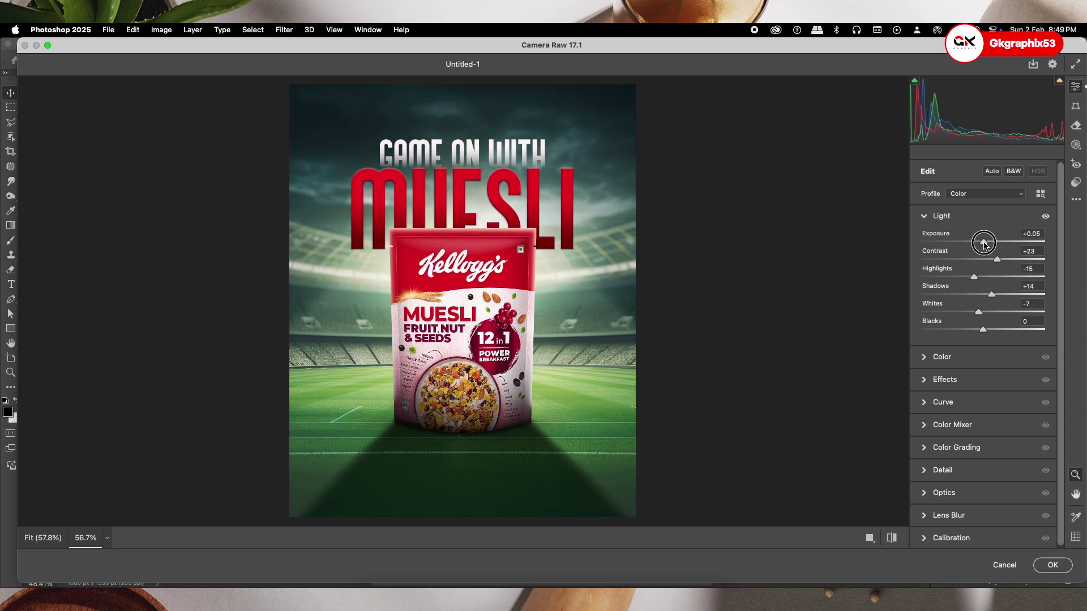
mouse_move(981, 313)
mouse_down()
mouse_move(971, 312)
mouse_move(979, 330)
mouse_up()
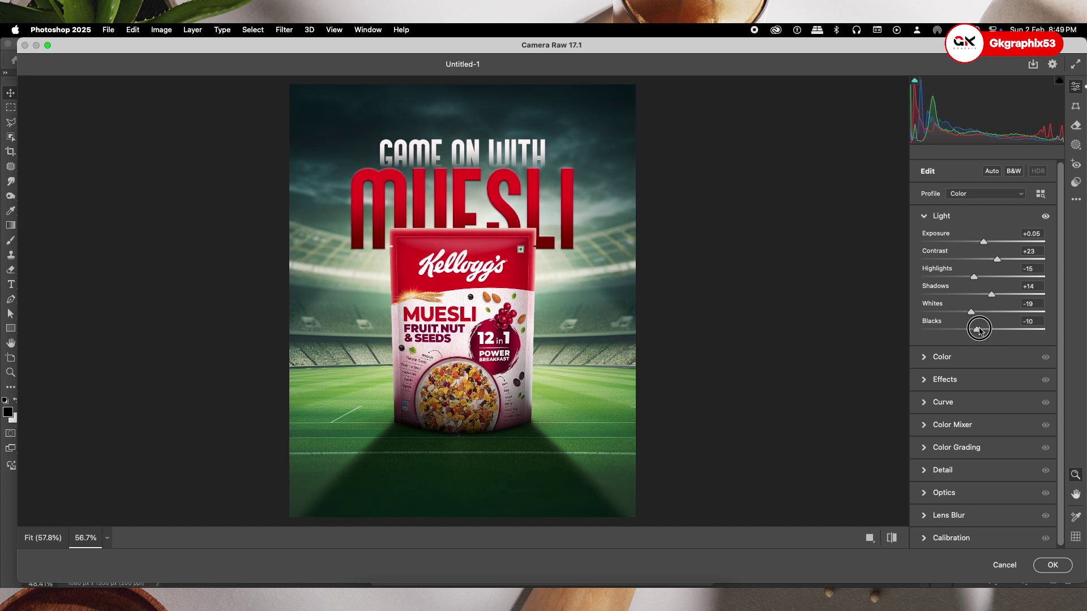
Set the Camera Raw Temperature to -1, Tint +8, Vibrance -3, Saturation -5, Texture +10, Clarity +21, Dehaze +17 and Grain 6
click(972, 357)
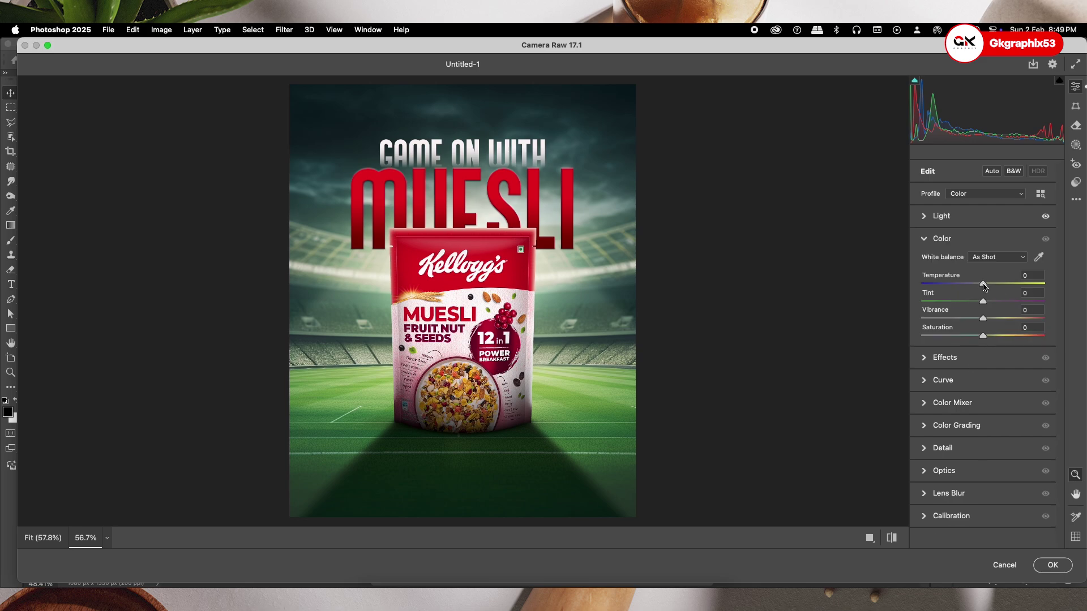
drag(984, 284, 982, 335)
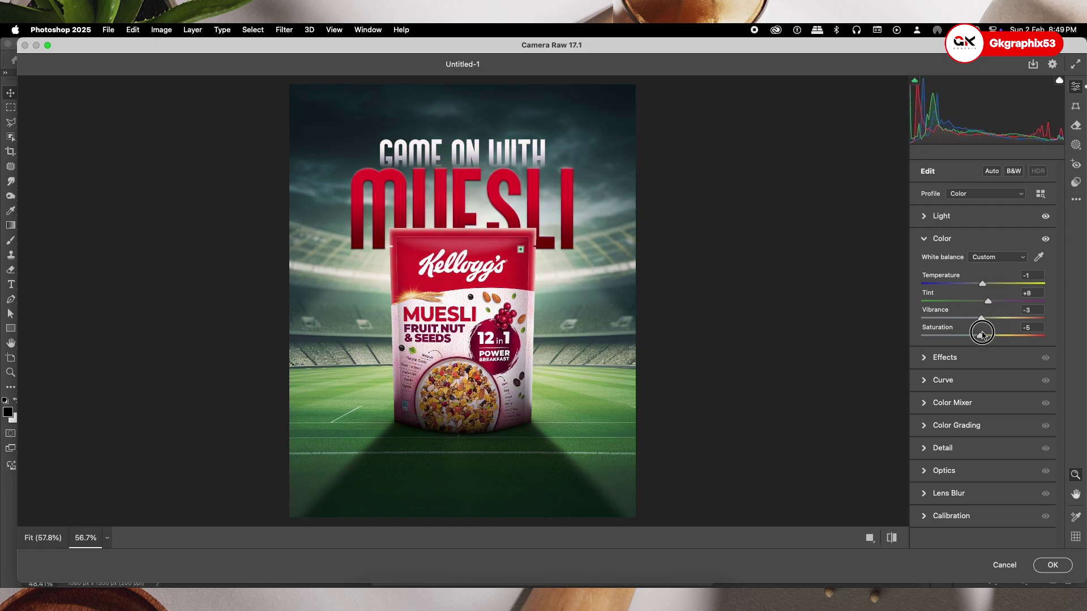
click(961, 358)
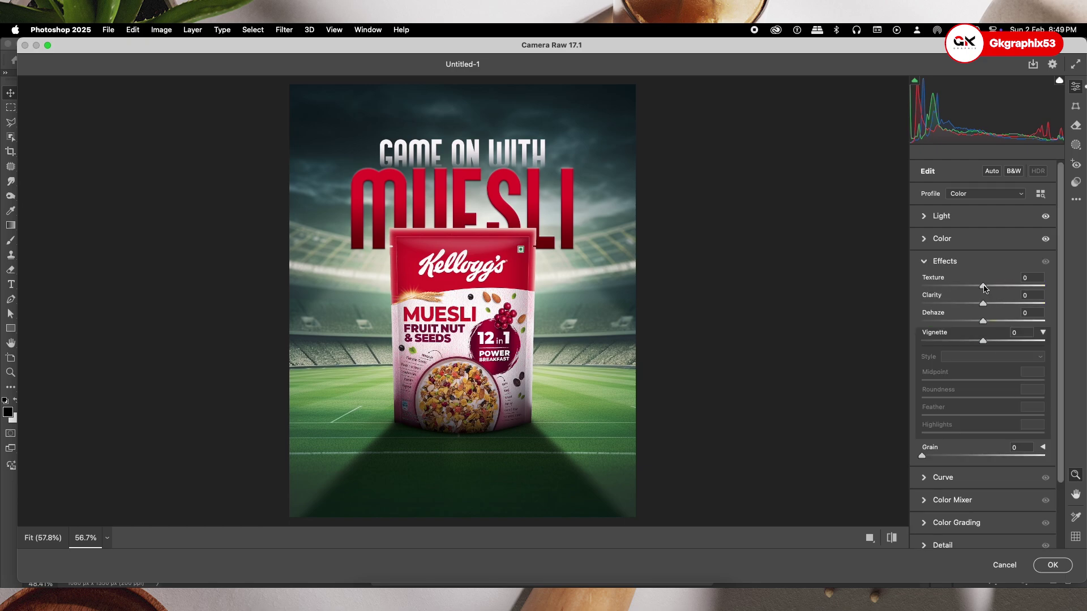
drag(984, 286, 983, 341)
mouse_move(922, 456)
mouse_down()
mouse_move(938, 456)
mouse_move(930, 456)
mouse_up()
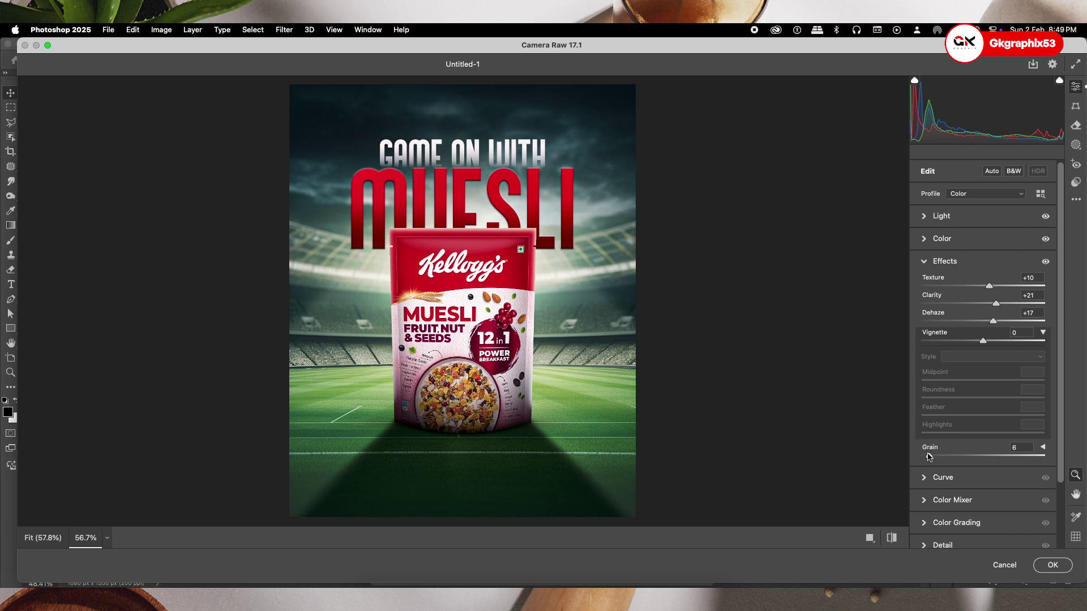
Shape the parametric tone curve with Lights +6 and Darks -8, and fine-tune its Highlights and Lights
click(928, 478)
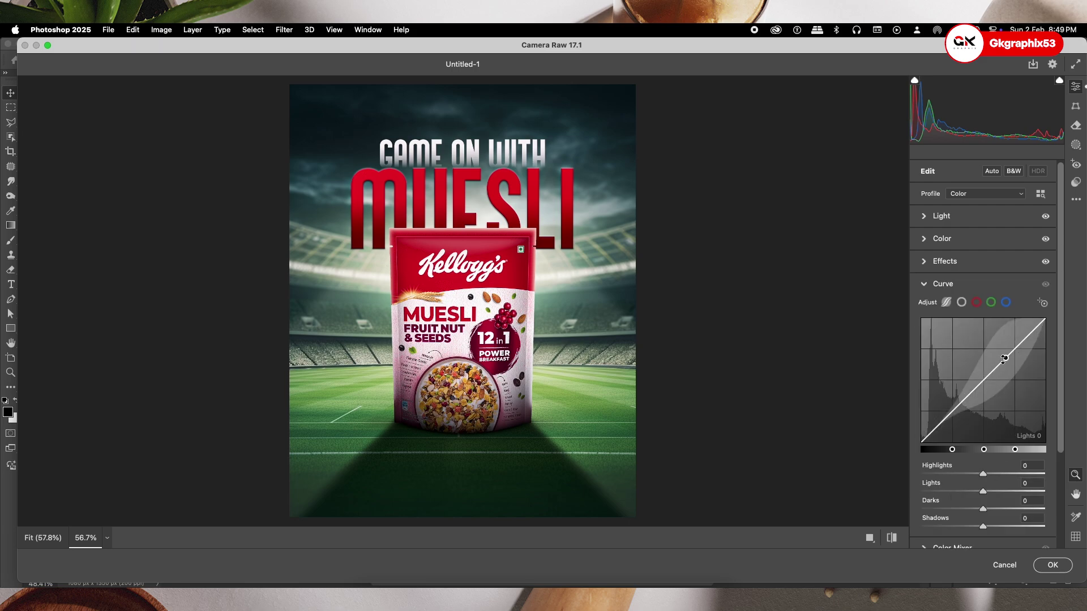
drag(1013, 352, 1013, 348)
drag(959, 403, 959, 405)
scroll(949, 493, down, 1)
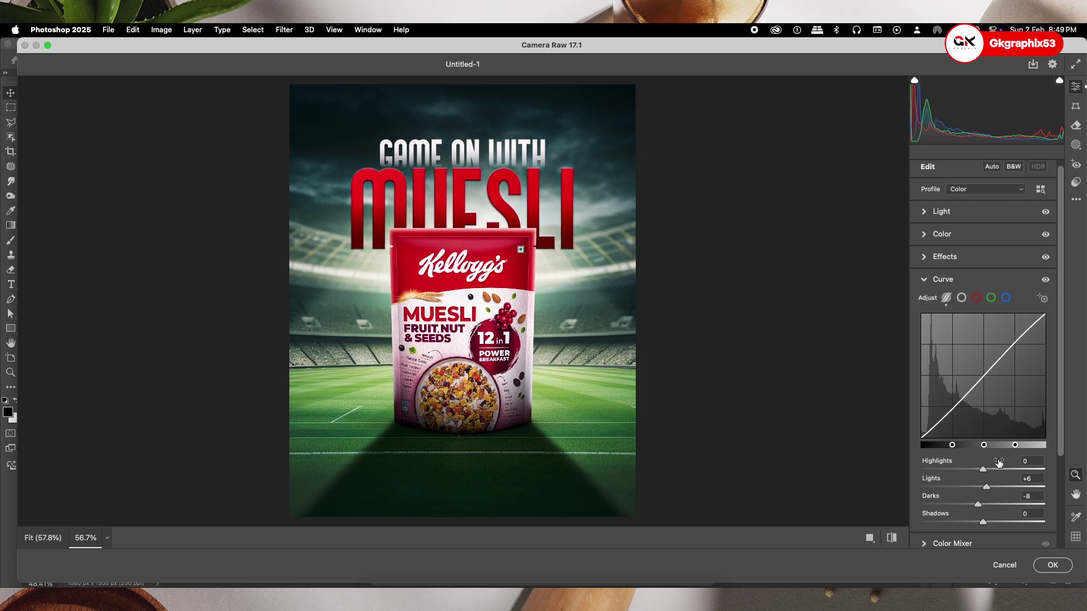
drag(984, 470, 1002, 491)
scroll(1002, 504, down, 1)
scroll(984, 447, down, 2)
Set the reds in the Color Mixer to Saturation -16 and Luminance -6
click(939, 491)
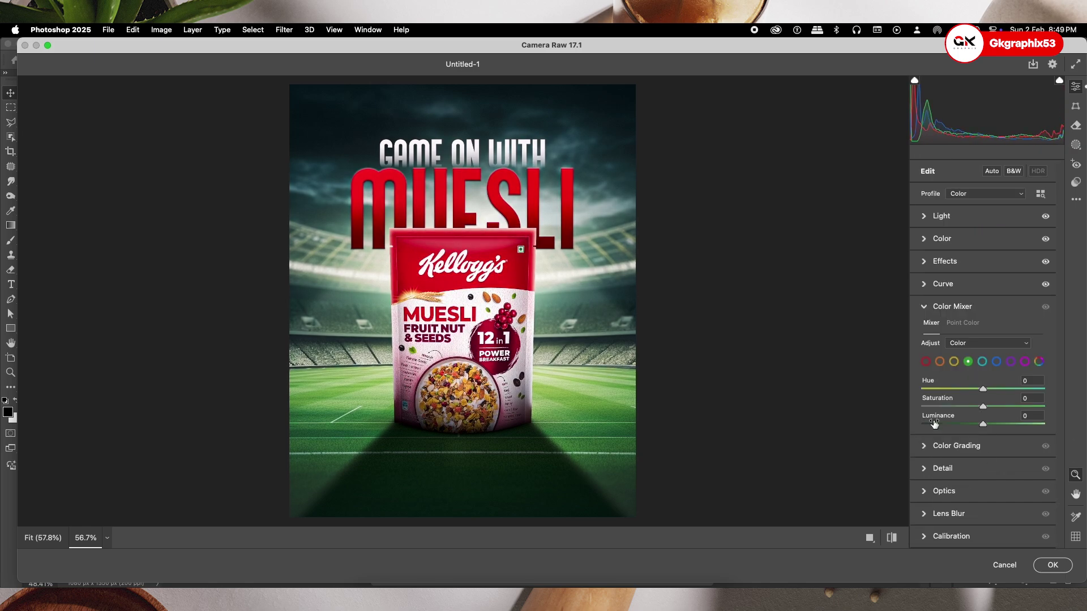
click(924, 362)
mouse_move(983, 406)
mouse_down()
mouse_move(972, 407)
mouse_move(982, 425)
mouse_up()
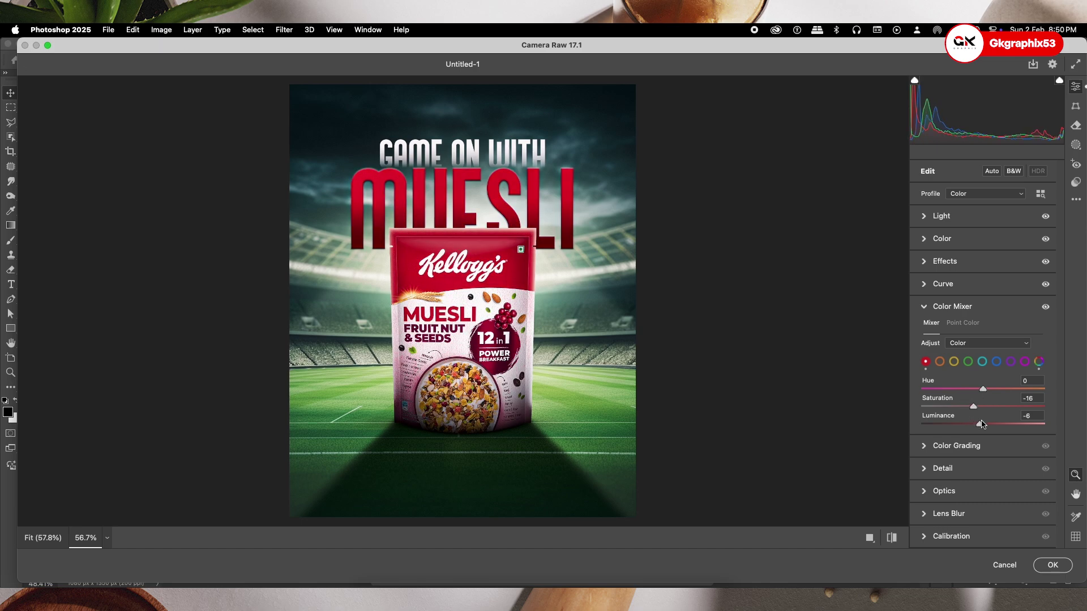
Color grade the shadows with hue 190, saturation 13, luminance -14 and the highlights with hue 45, saturation 12, with Blending about 47
click(939, 447)
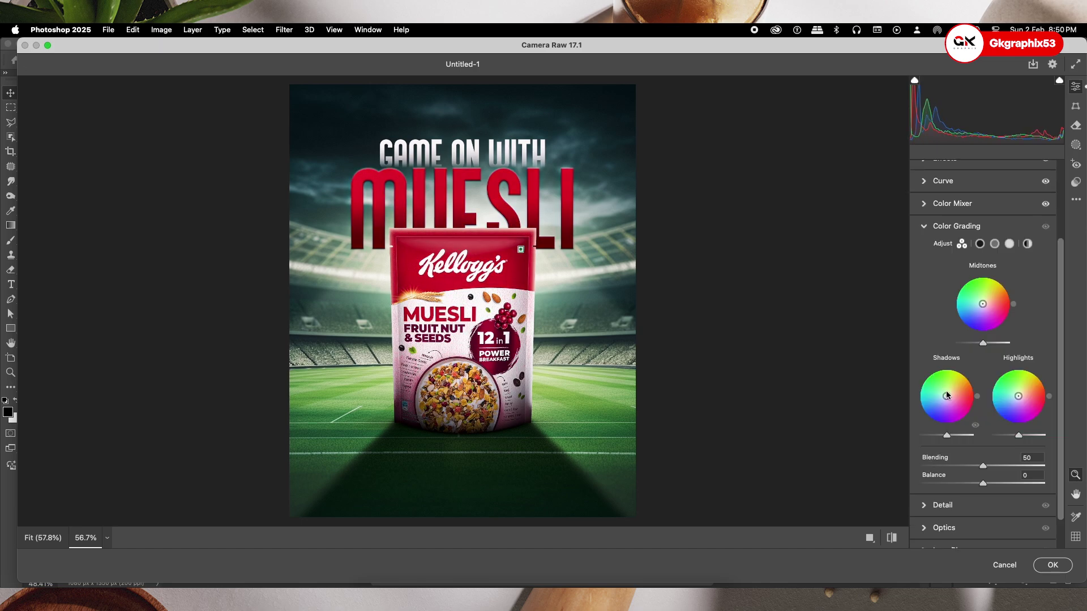
drag(947, 395, 943, 397)
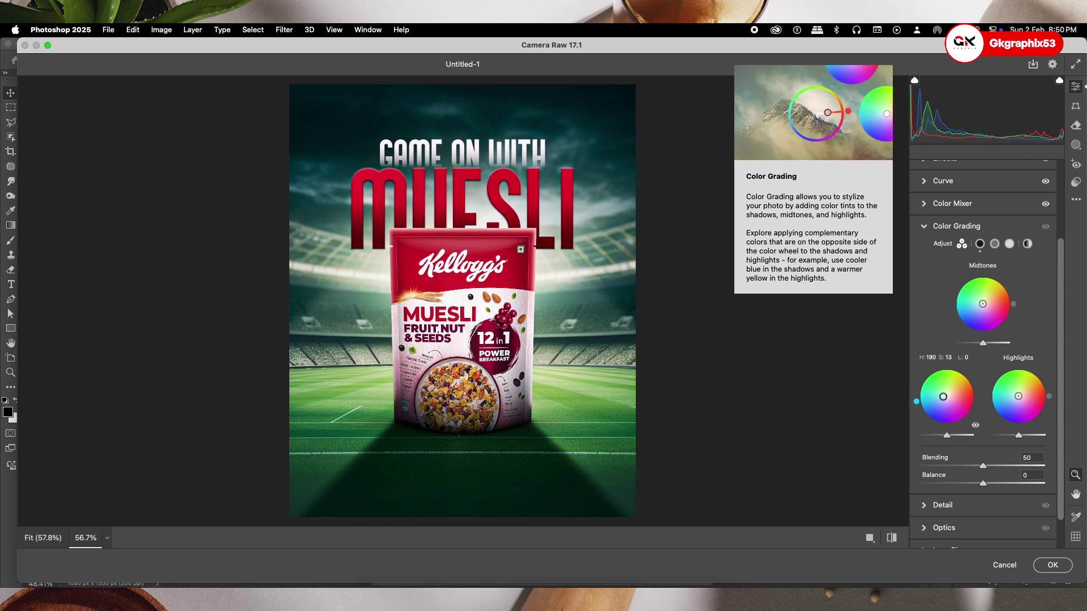
drag(950, 436, 945, 437)
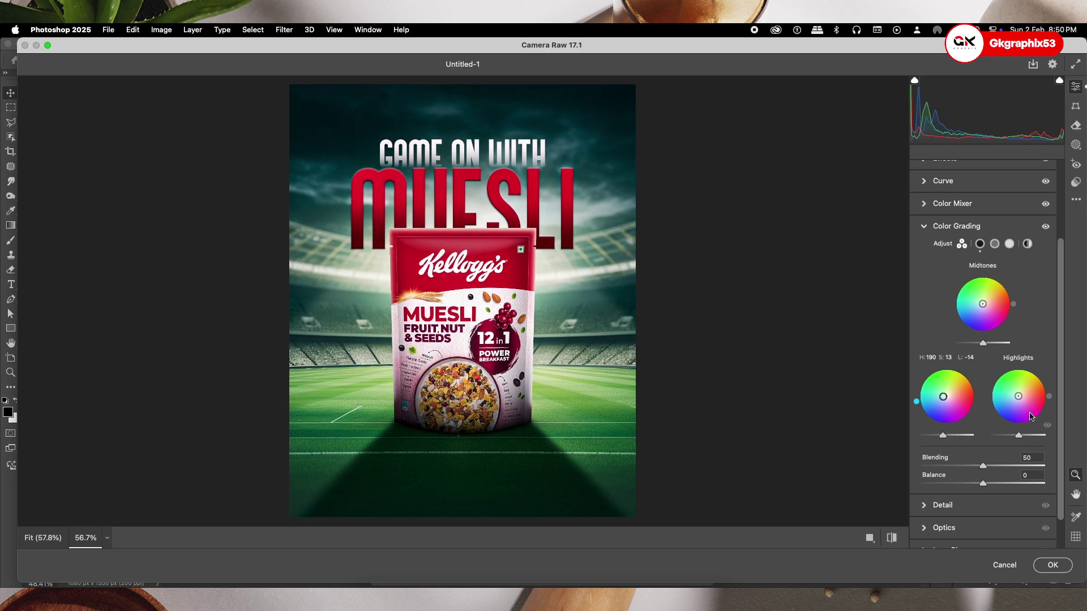
drag(1019, 399, 1020, 395)
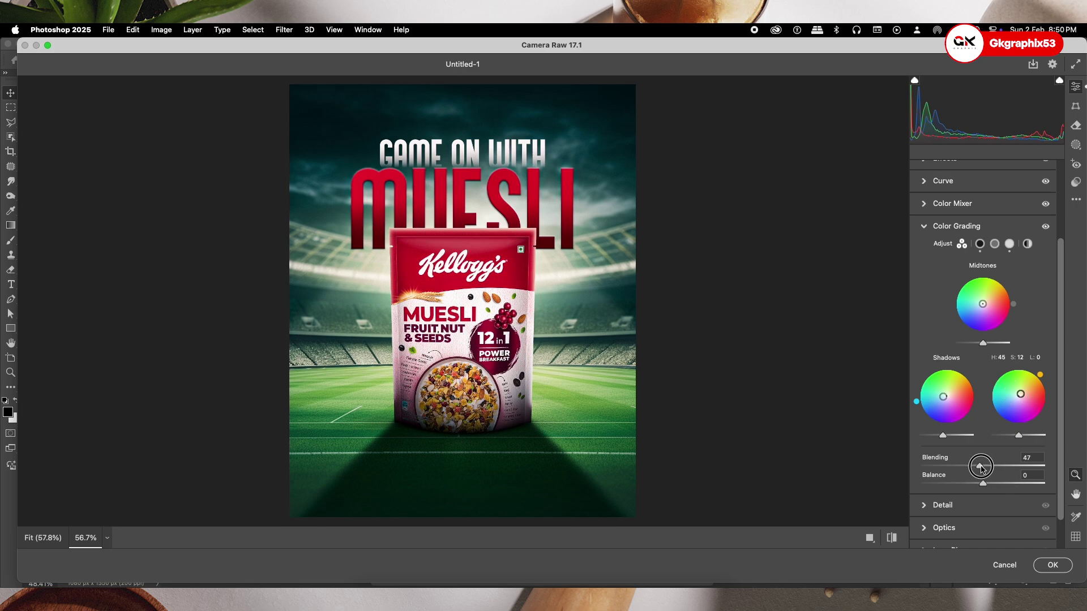
Increase the sharpening and related Detail settings of the poster, and open the Optics corrections
click(943, 505)
drag(923, 383, 983, 403)
click(940, 479)
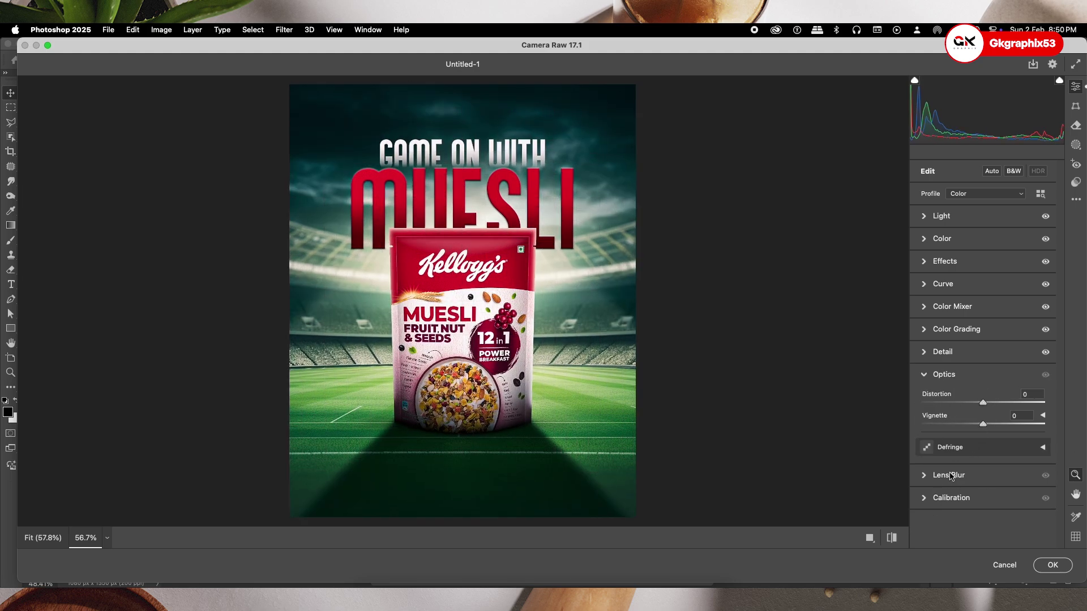